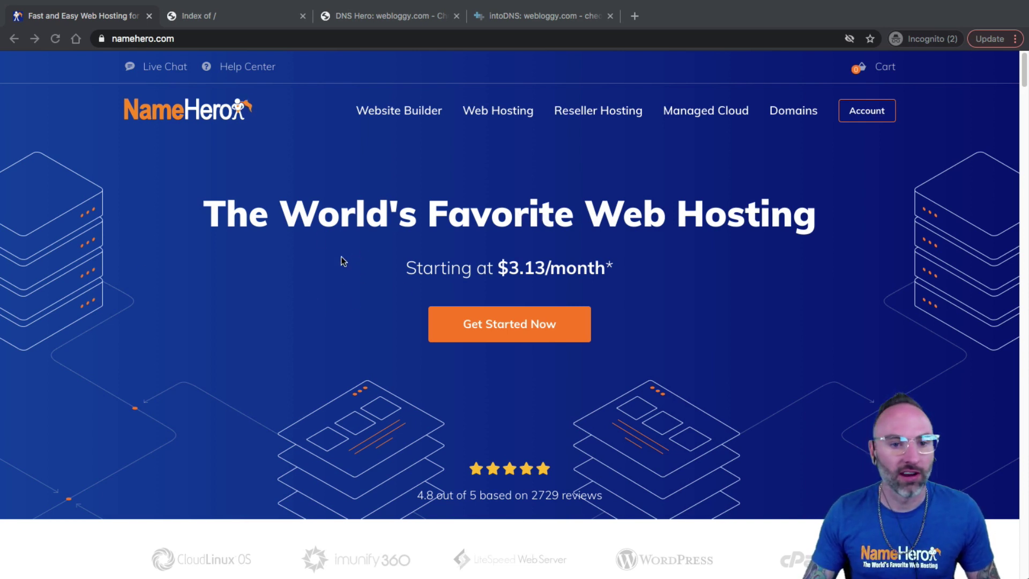
On the NameHero account login page, enter the account e-mail and paste the saved password.
click(418, 169)
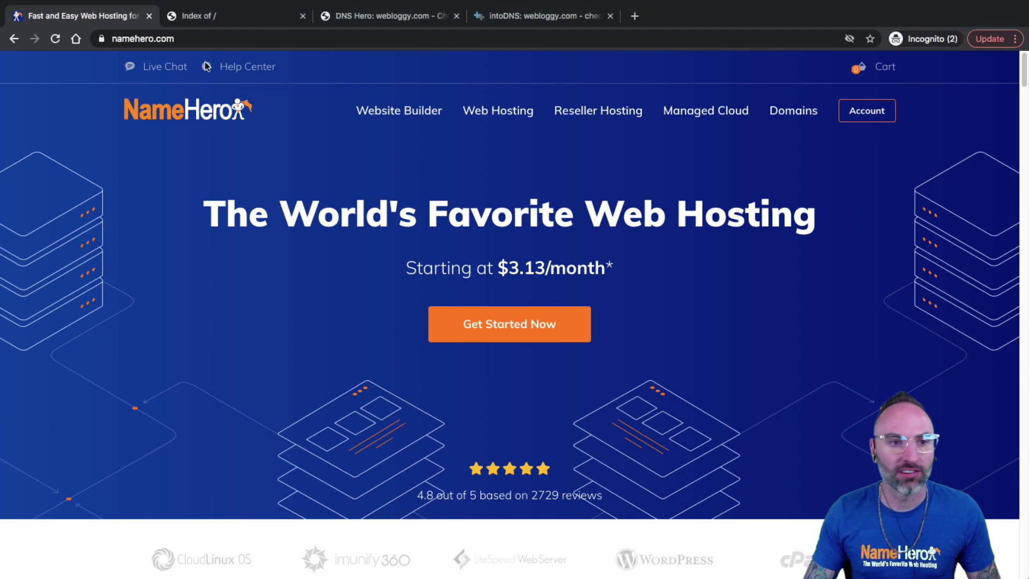
click(857, 114)
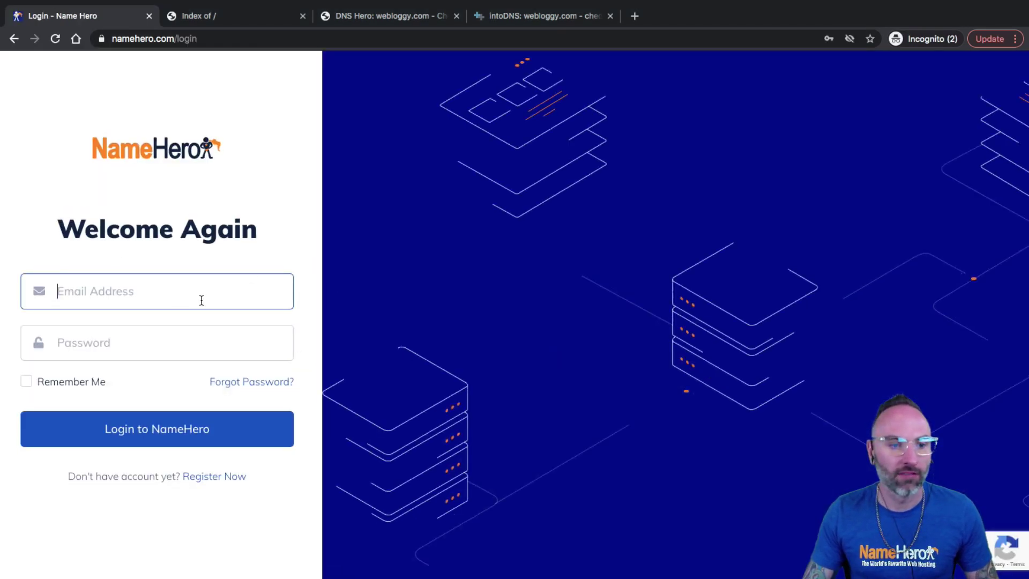
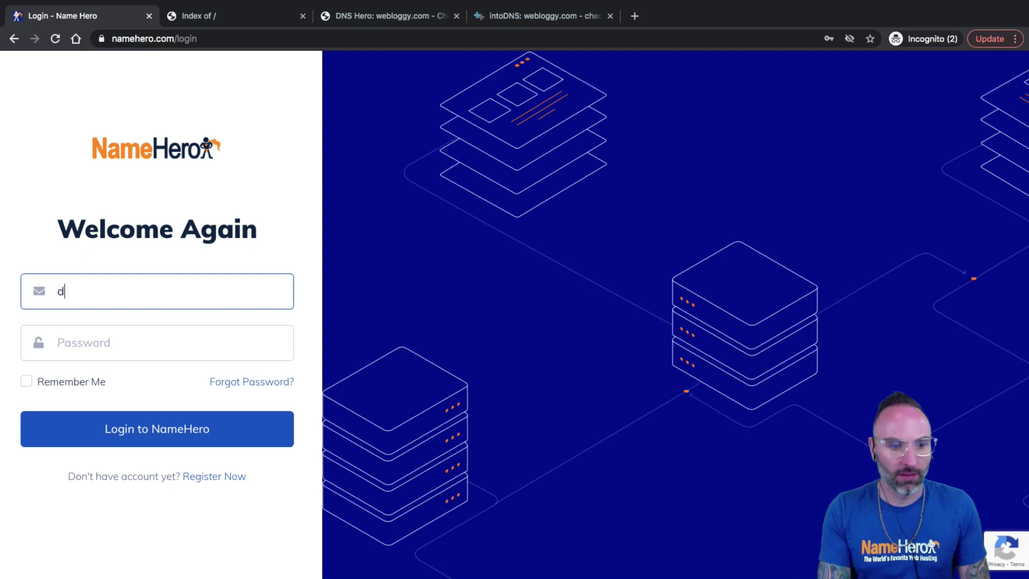
key(Tab)
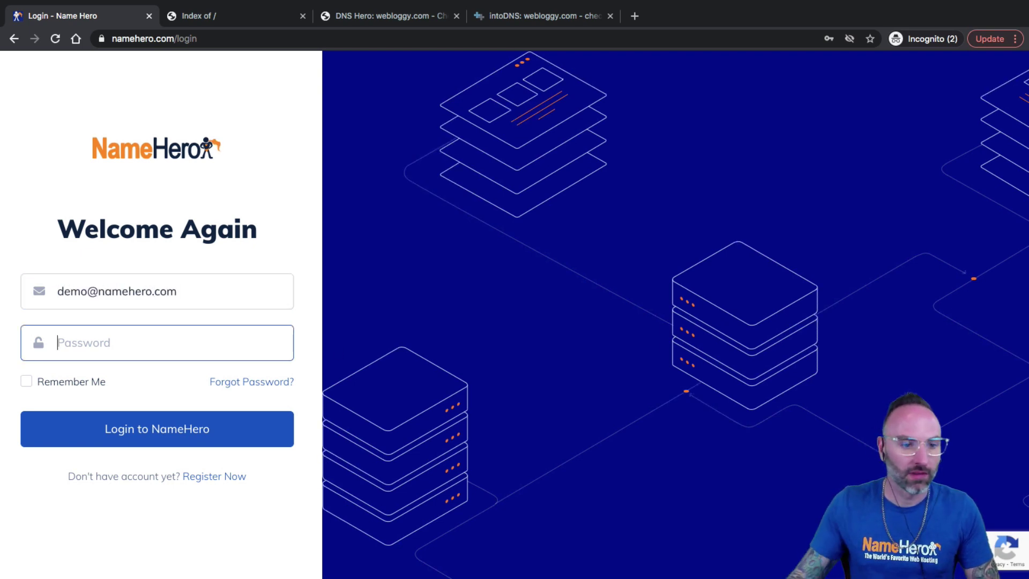
right_click(128, 344)
click(174, 448)
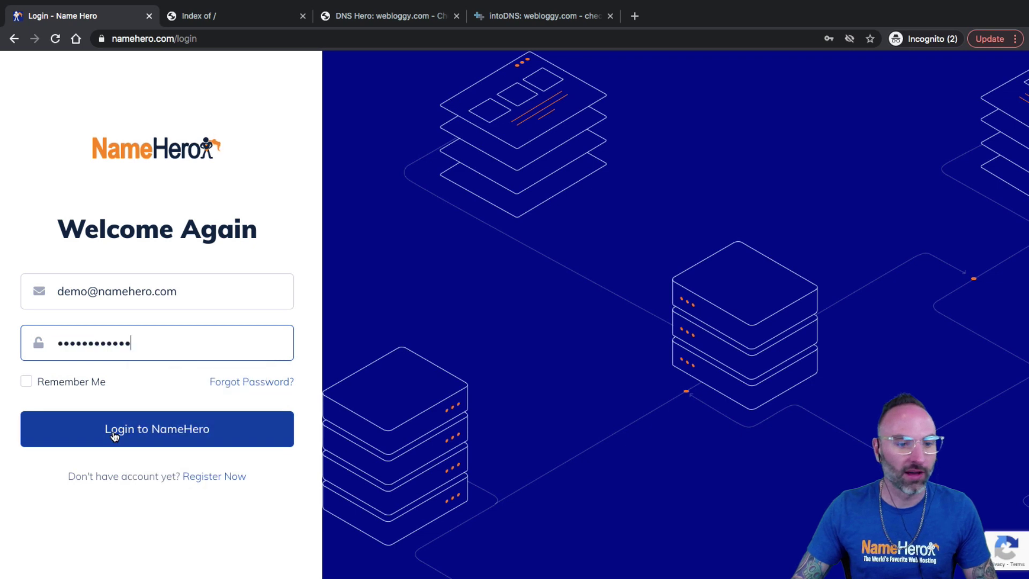
Submit the login and pass the check with the two-factor verification code.
click(112, 430)
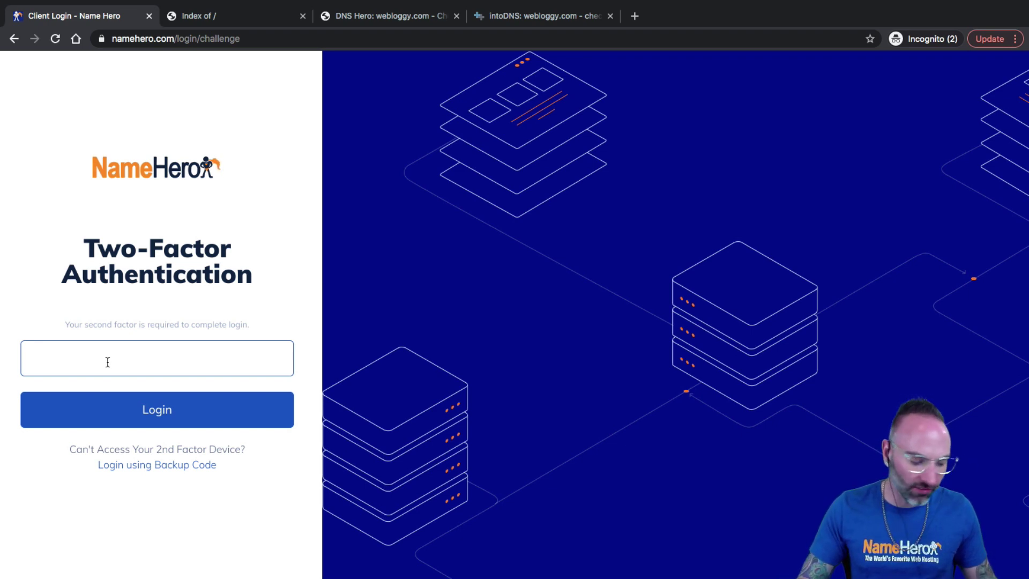
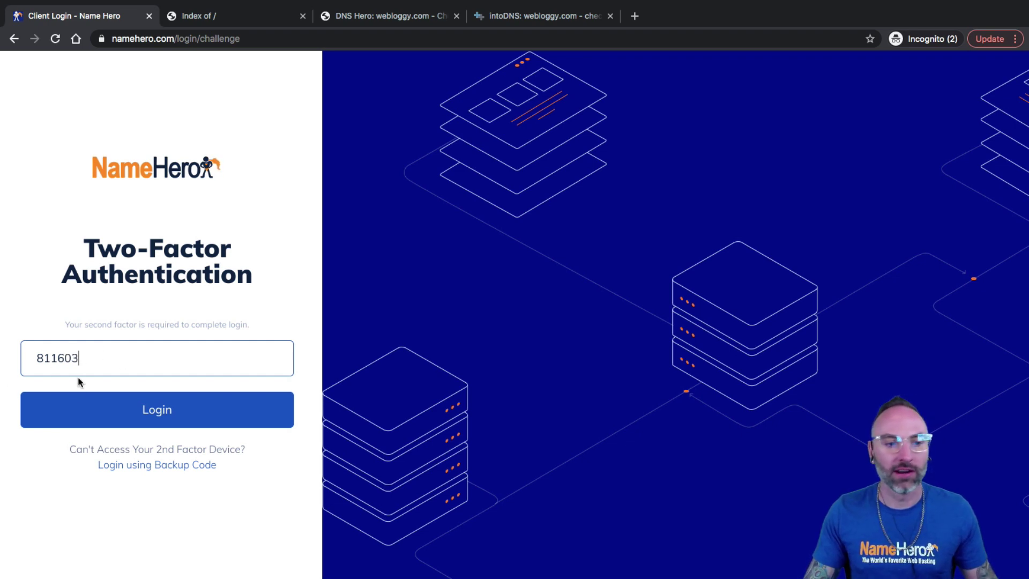
click(167, 417)
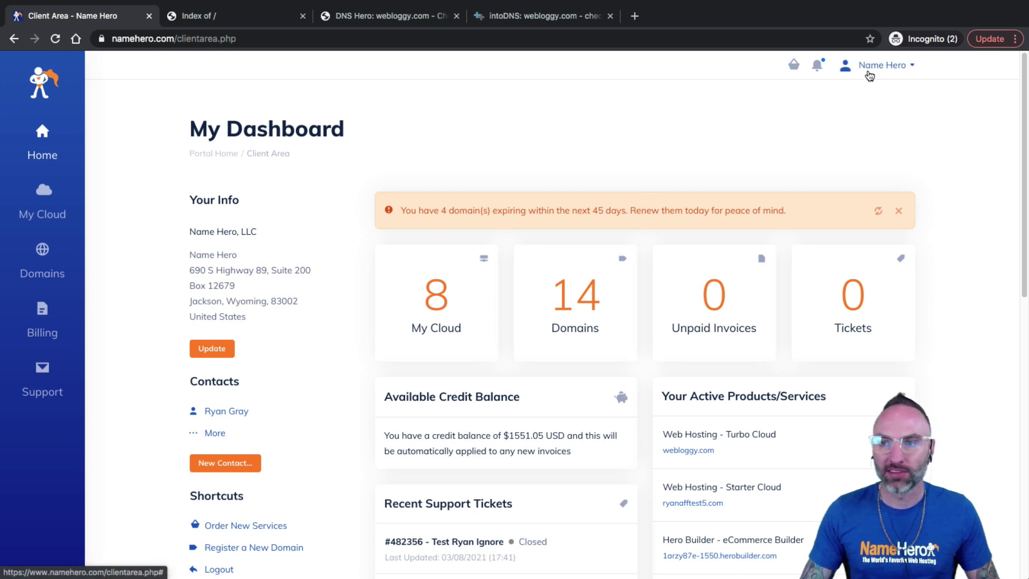
click(870, 73)
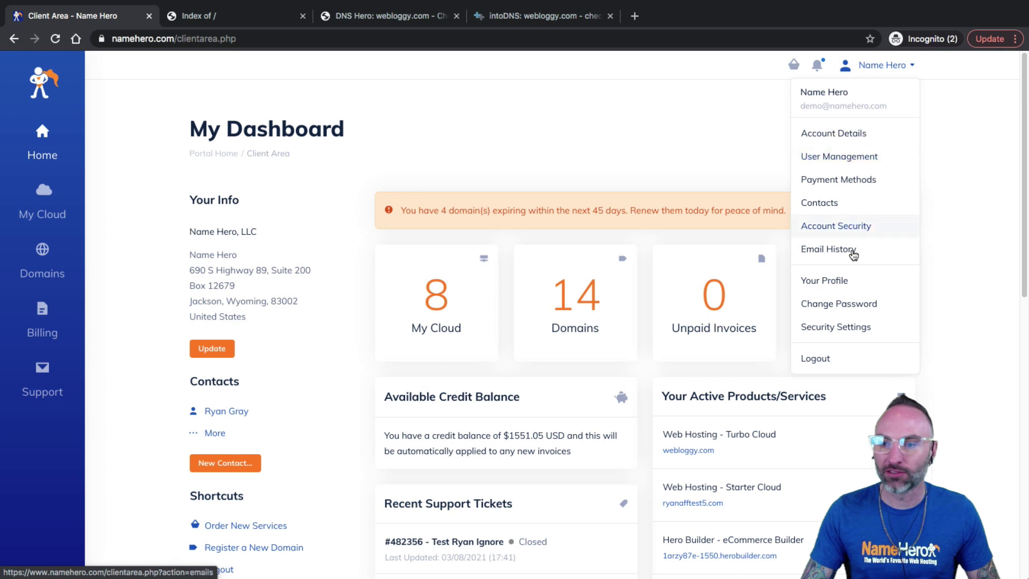
middle_click(825, 325)
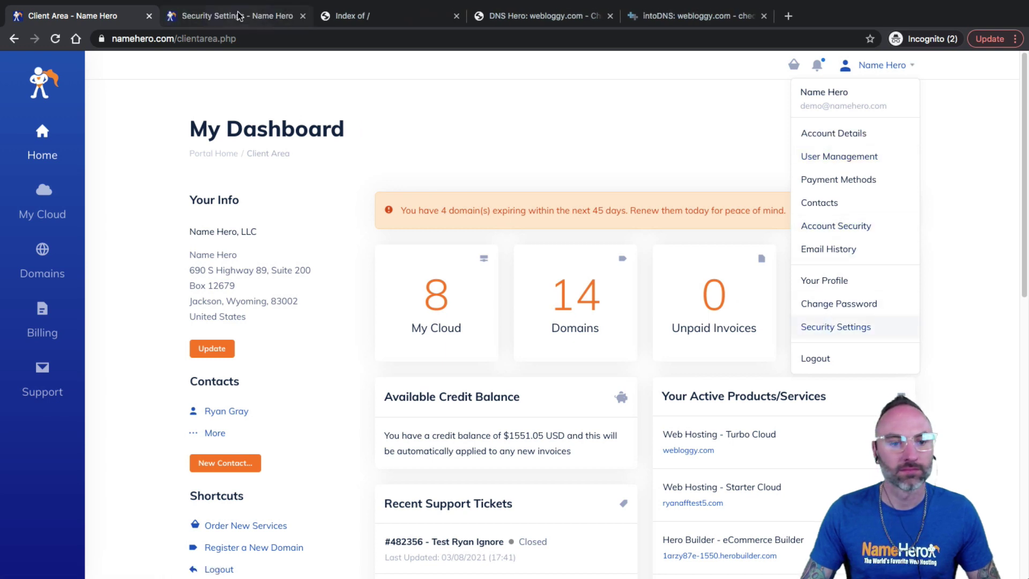
key(ctrl+Tab)
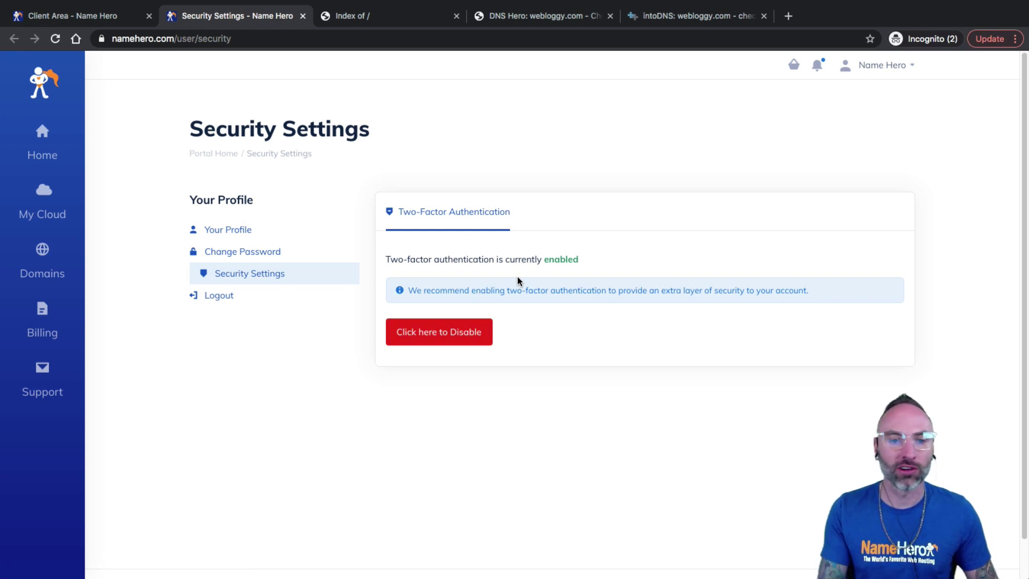
click(302, 16)
click(468, 160)
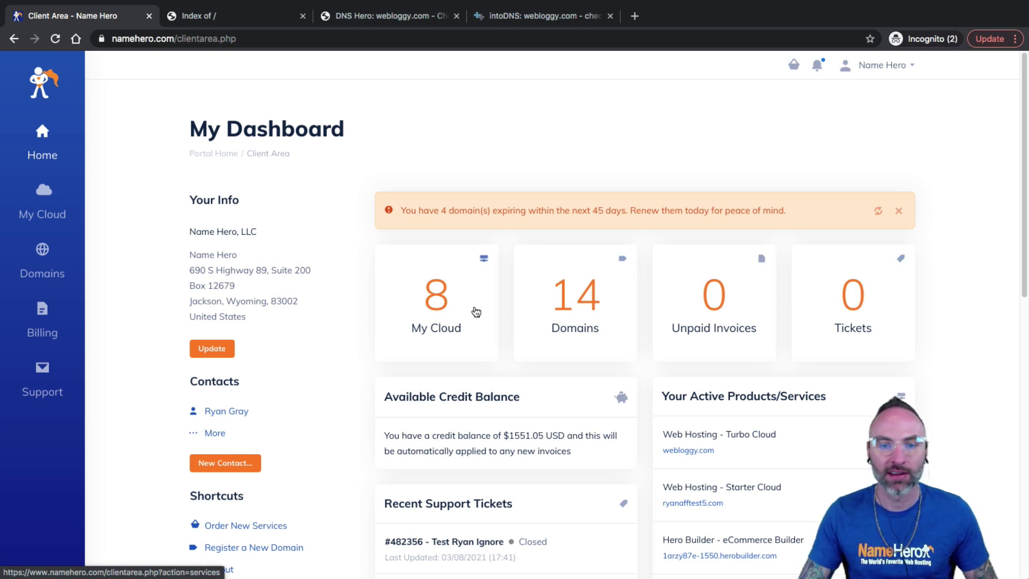
Filter My Products & Services by 'weblo' and open the webloggy.com Web Hosting - Turbo Cloud plan.
click(450, 311)
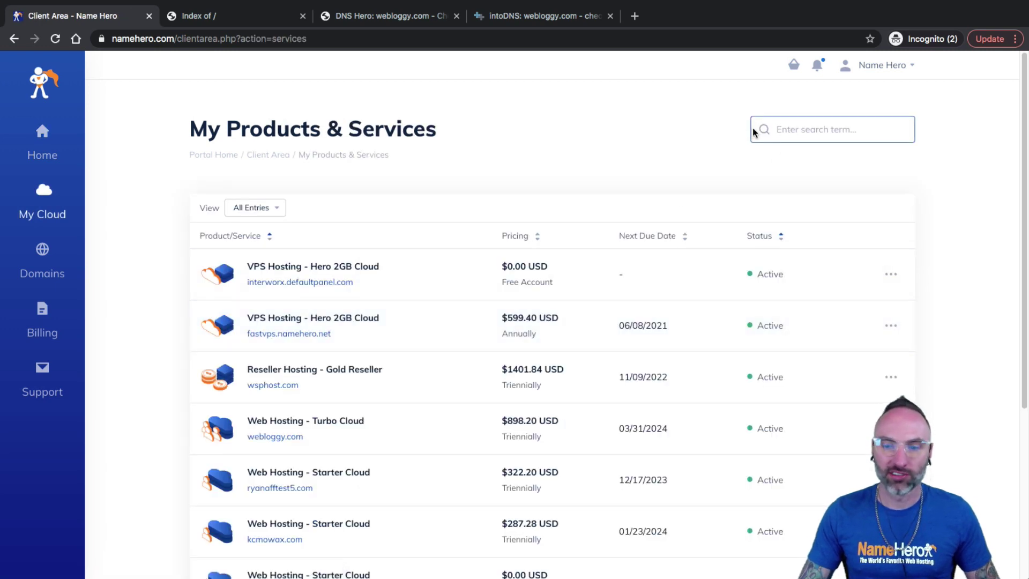
text(weblo)
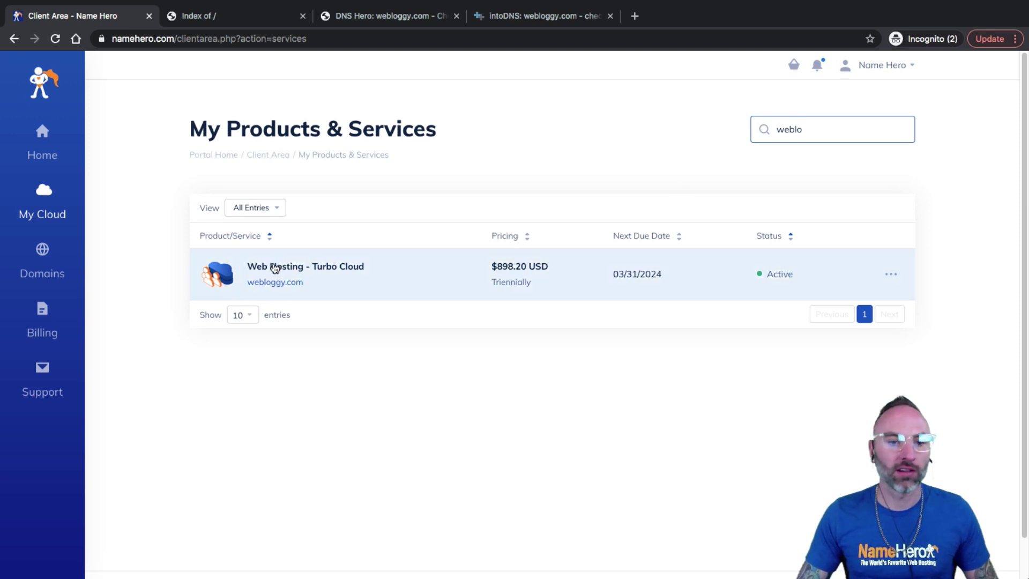
click(294, 260)
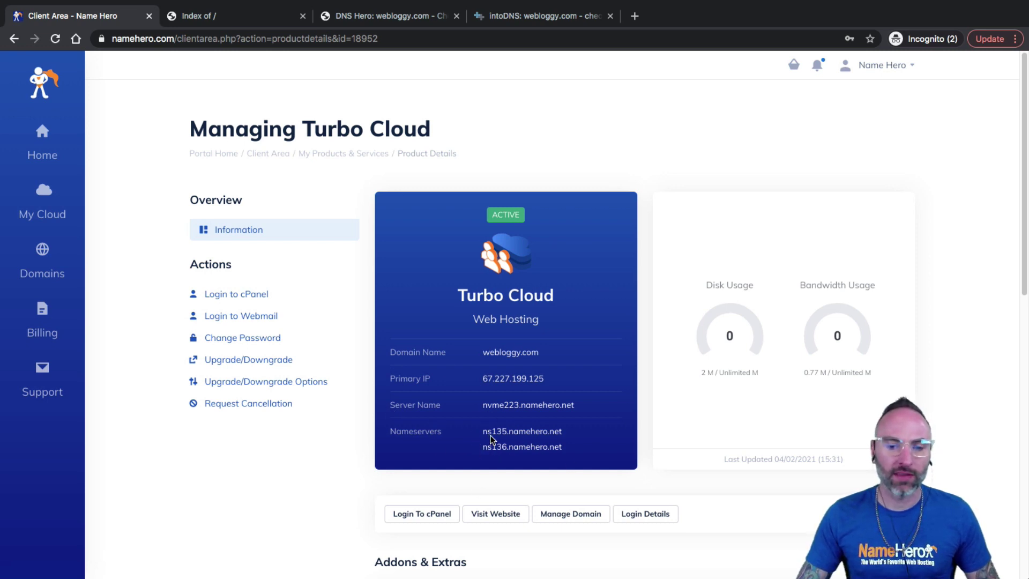
Select the ns135.namehero.net and ns136.namehero.net nameservers on the Turbo Cloud card.
drag(478, 429, 473, 449)
click(552, 448)
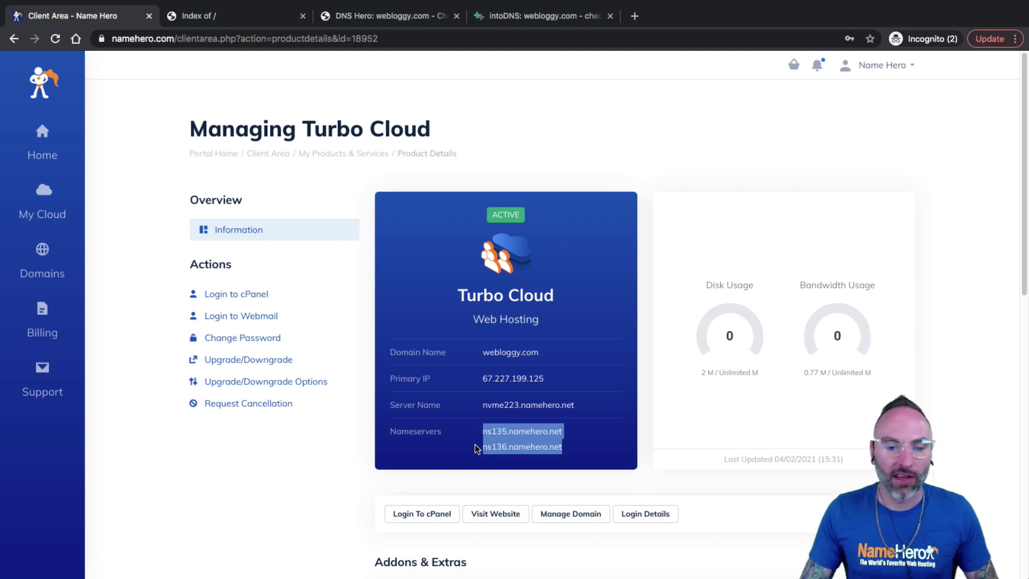
click(478, 438)
mouse_move(483, 431)
mouse_down()
mouse_move(509, 427)
mouse_move(560, 451)
mouse_move(484, 442)
mouse_up()
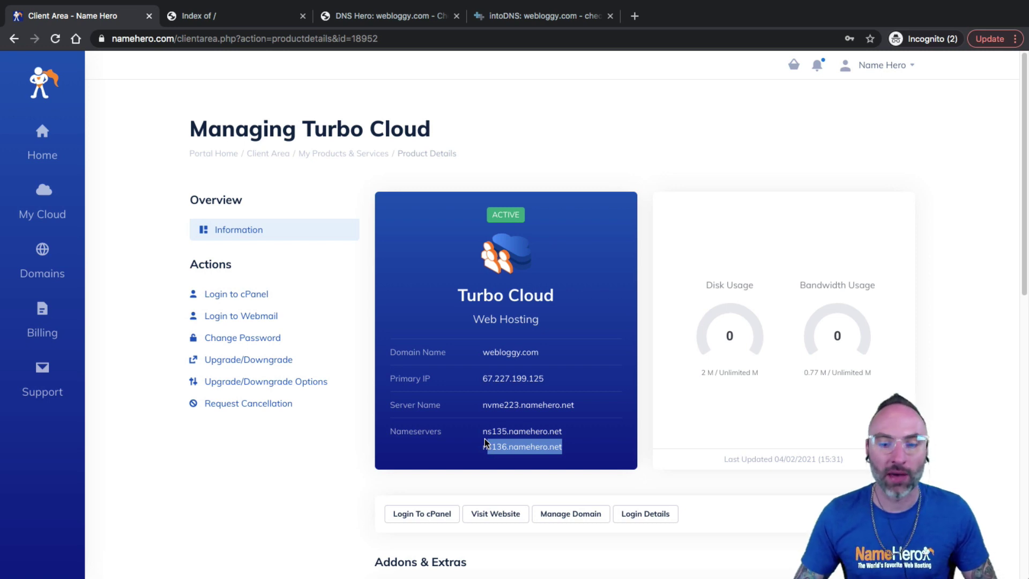
click(540, 458)
drag(561, 450, 491, 423)
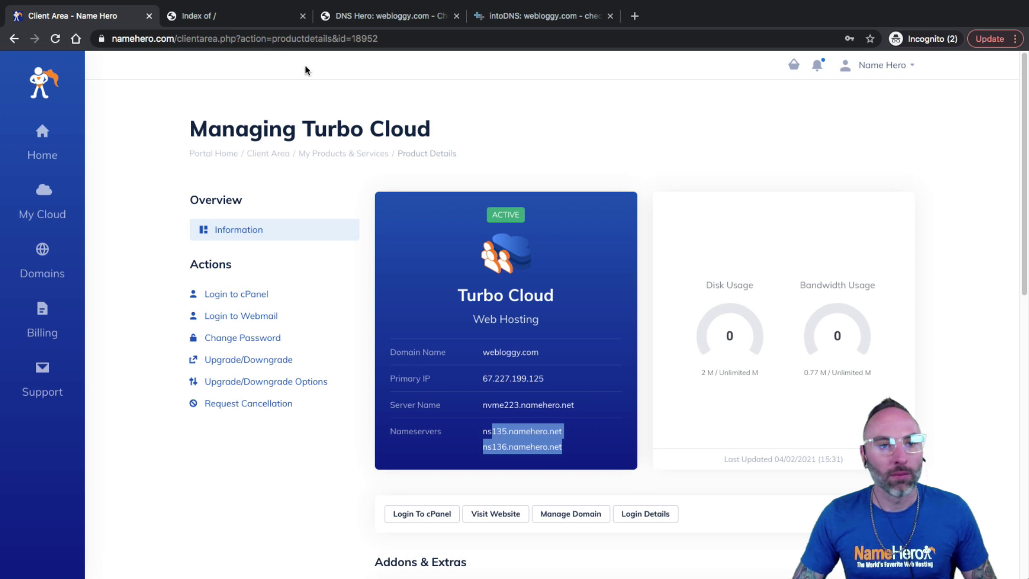
Reload the webloggy.com Index of / listing, then bring up the DNS Hero webloggy.com report.
click(219, 15)
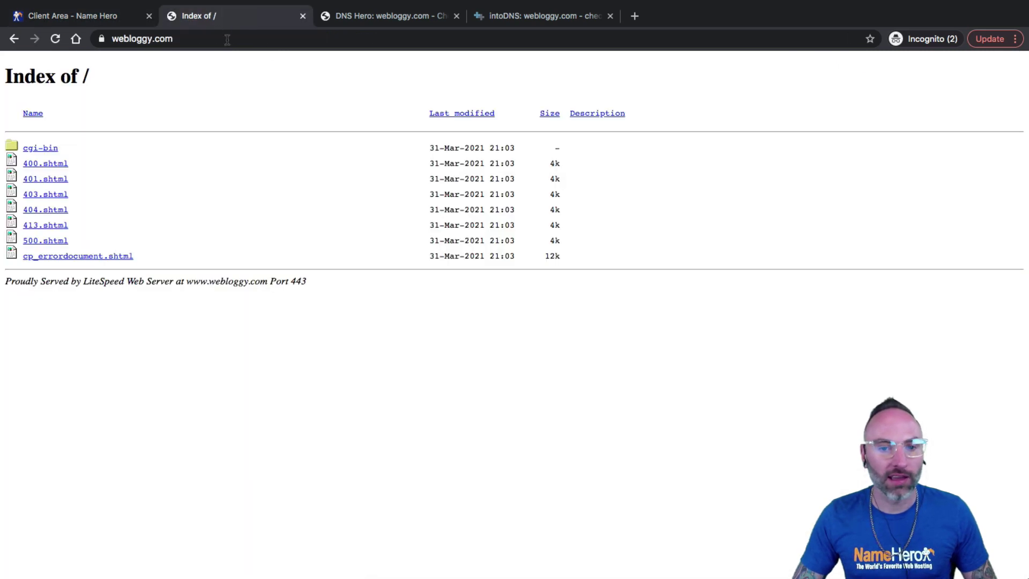
click(56, 41)
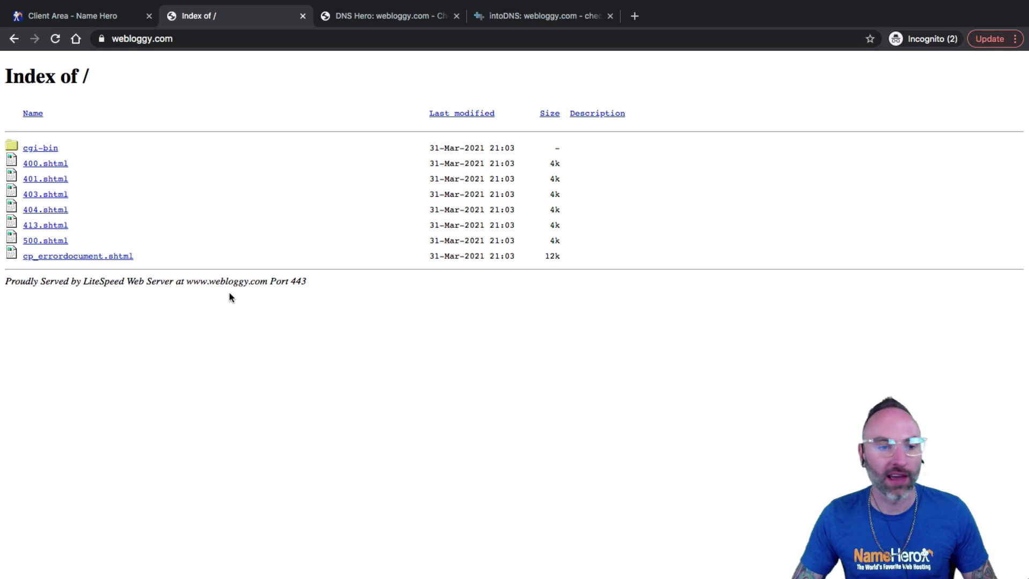
click(100, 17)
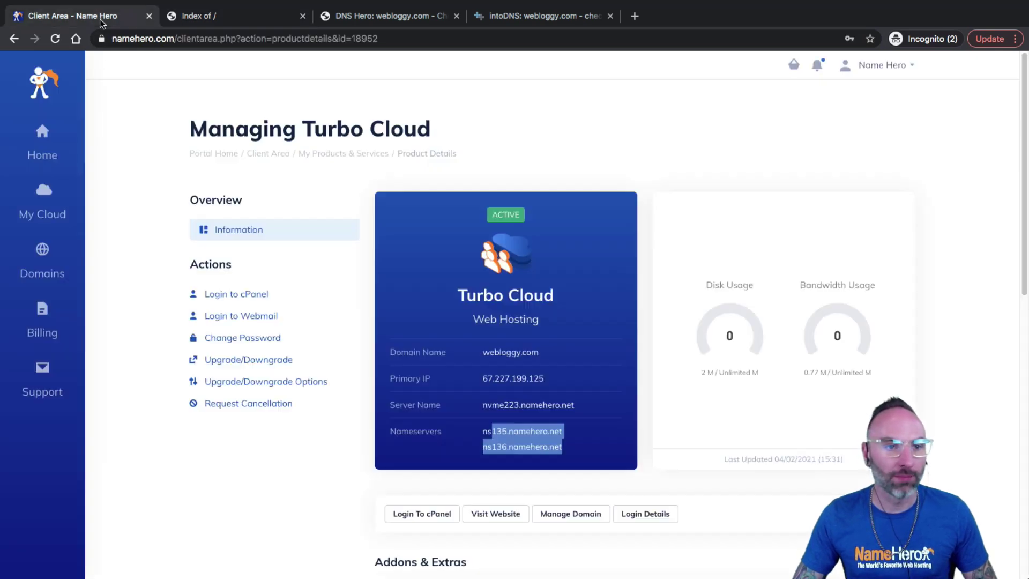
drag(500, 435, 492, 434)
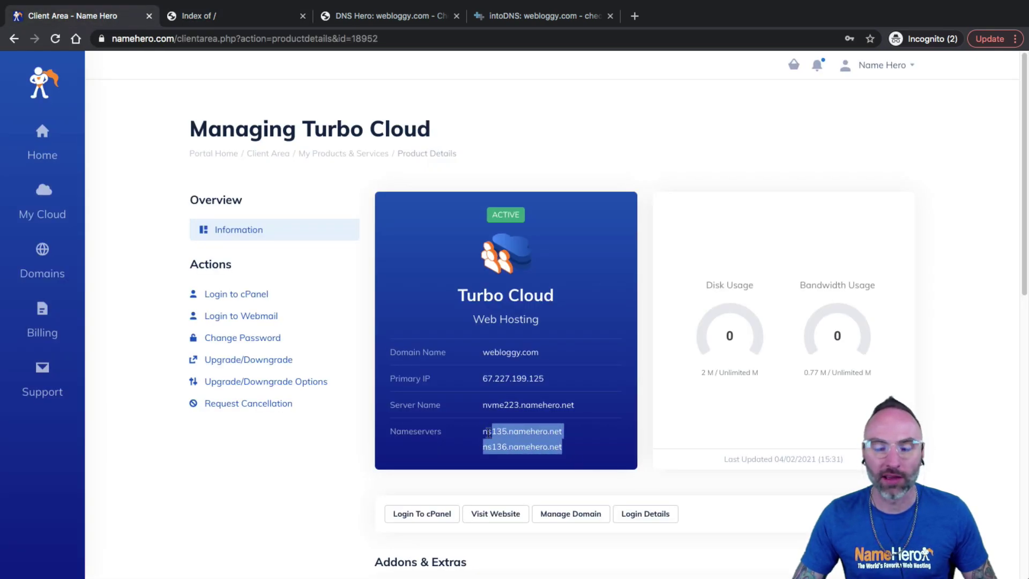
click(394, 21)
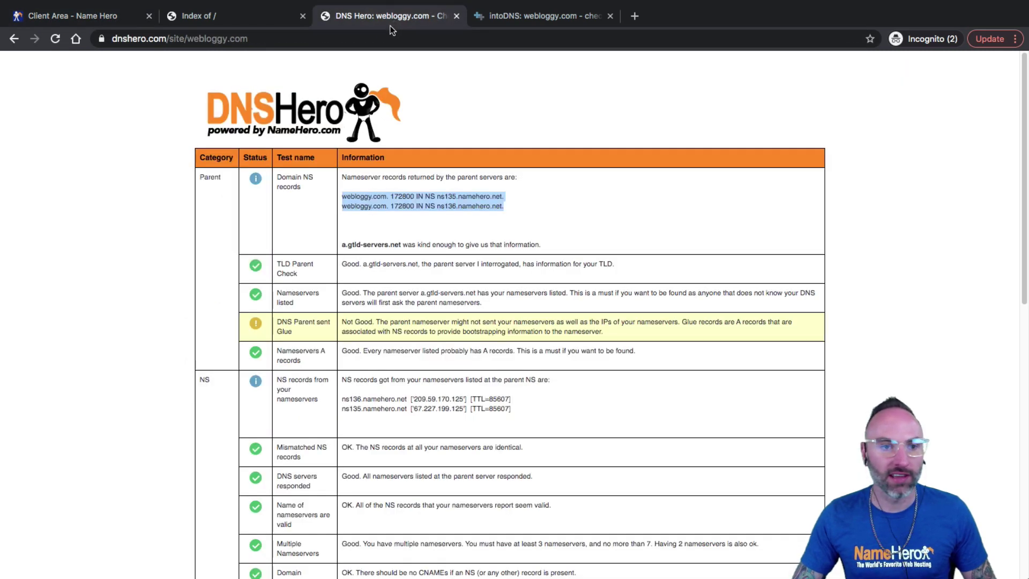
Copy webloggy.com and run a fresh DNS Hero report for it.
drag(341, 197, 384, 196)
right_click(384, 196)
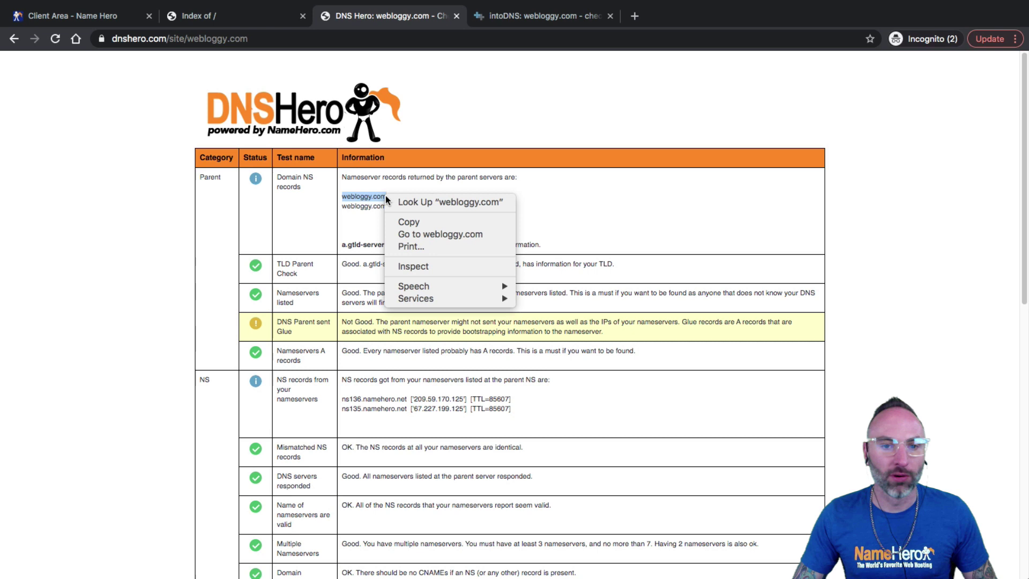
click(411, 222)
click(272, 112)
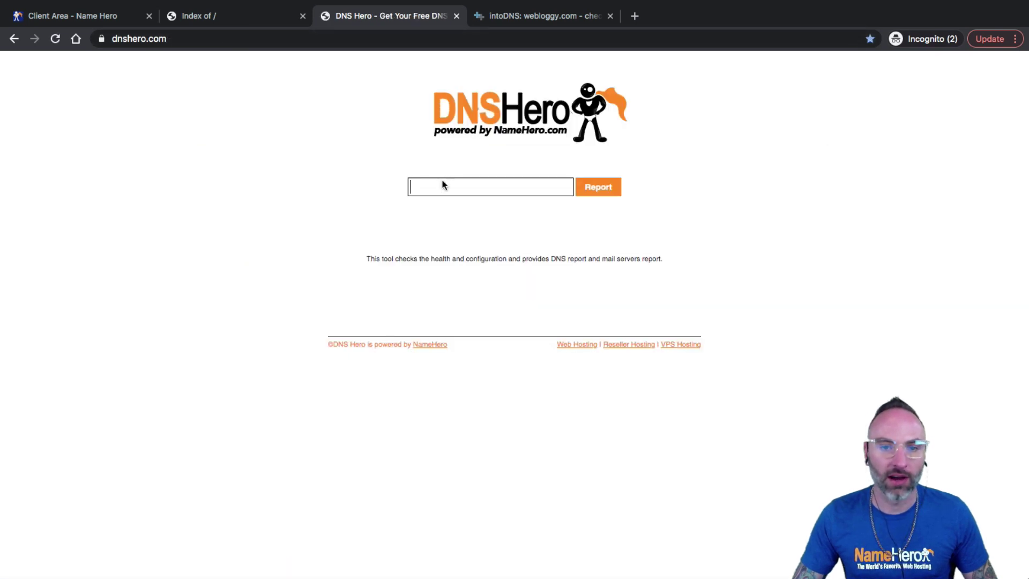
right_click(443, 184)
click(466, 262)
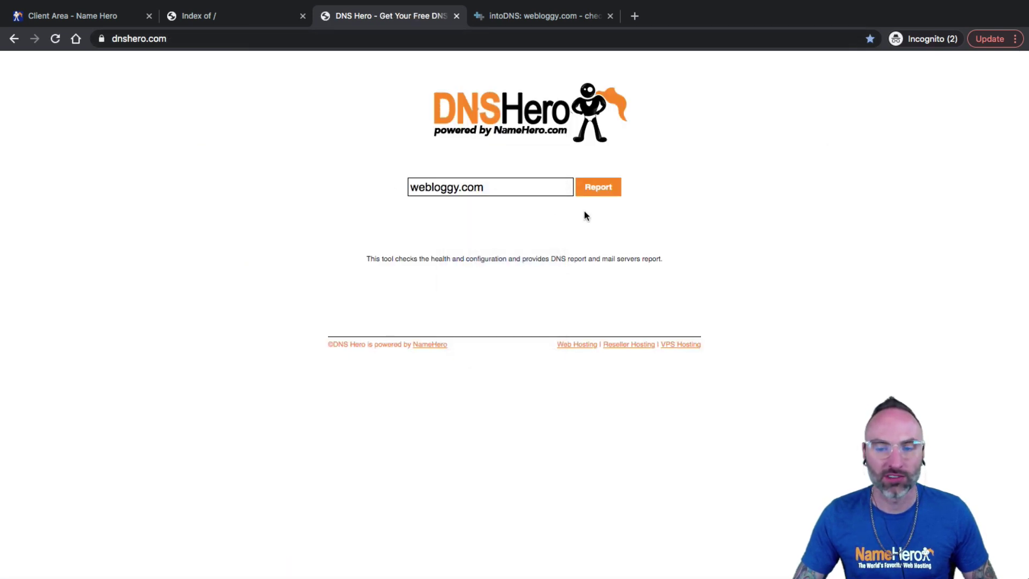
click(596, 188)
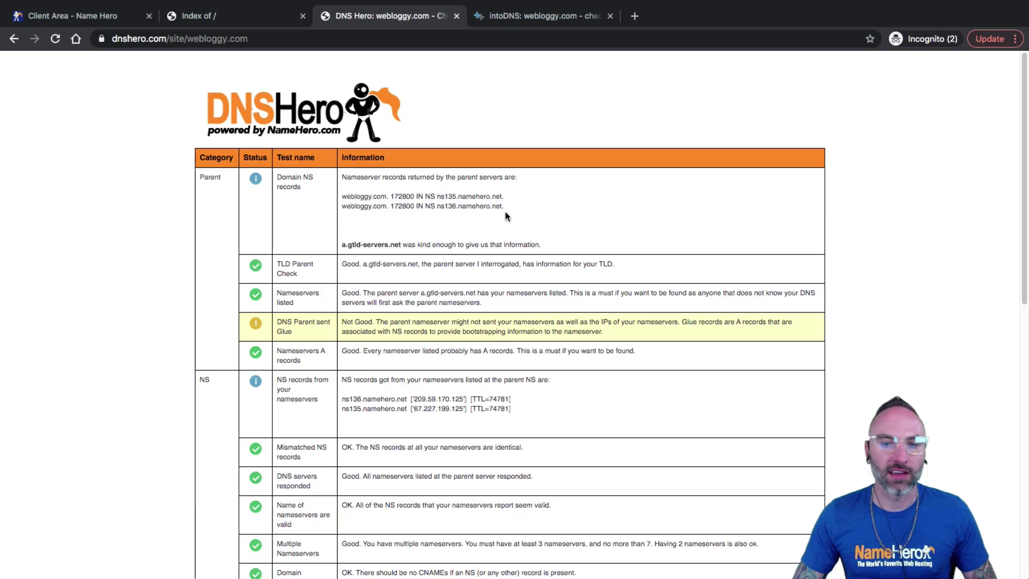
Compare DNS Hero's parent nameserver records with the nameservers on the Turbo Cloud card.
drag(506, 210, 342, 197)
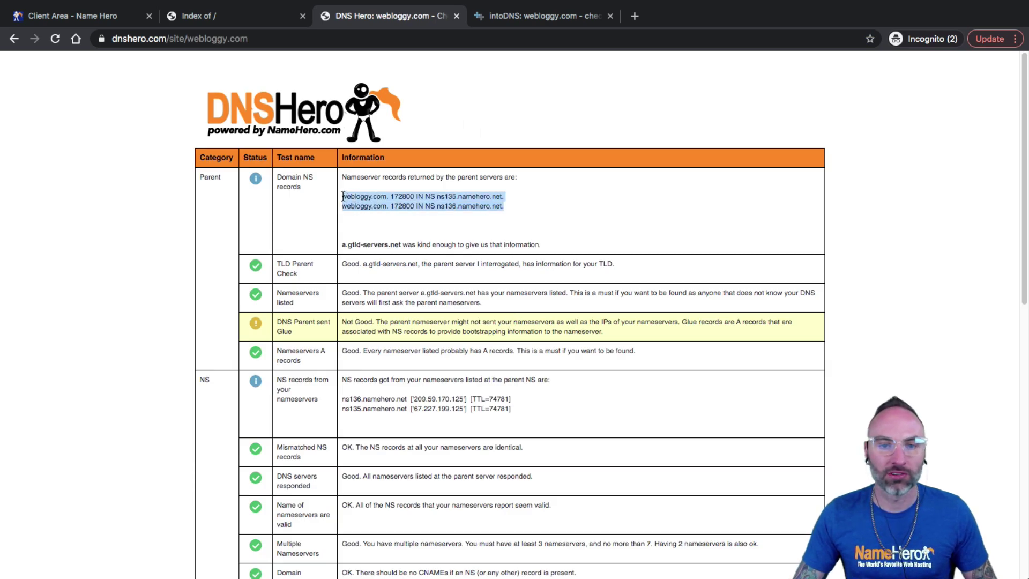
click(81, 16)
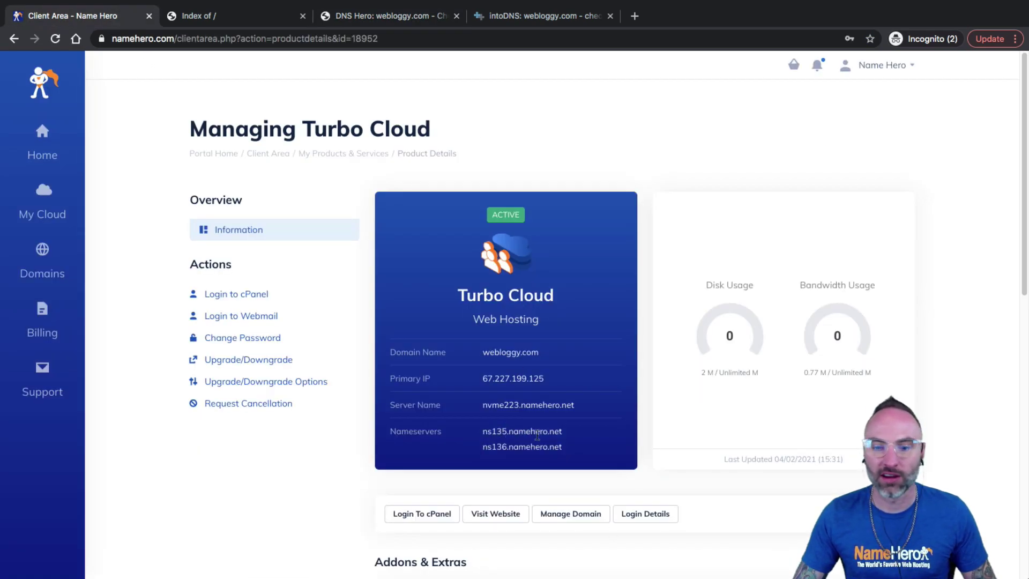
drag(564, 451, 482, 428)
click(370, 16)
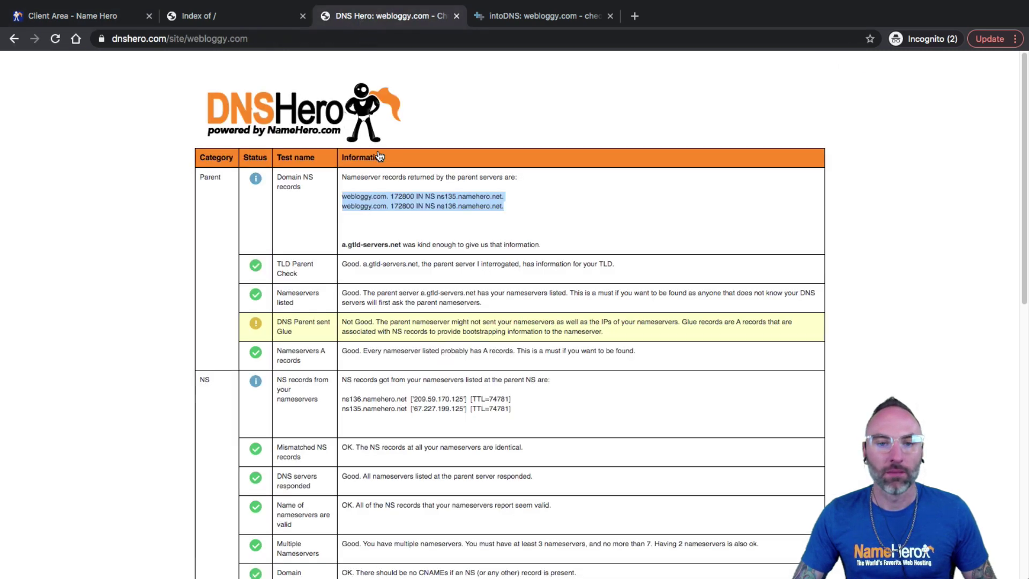
Review the Parent sent Glue warning and ns135/ns136 record lines, then bring up intoDNS.
drag(278, 324, 384, 333)
click(376, 331)
click(478, 349)
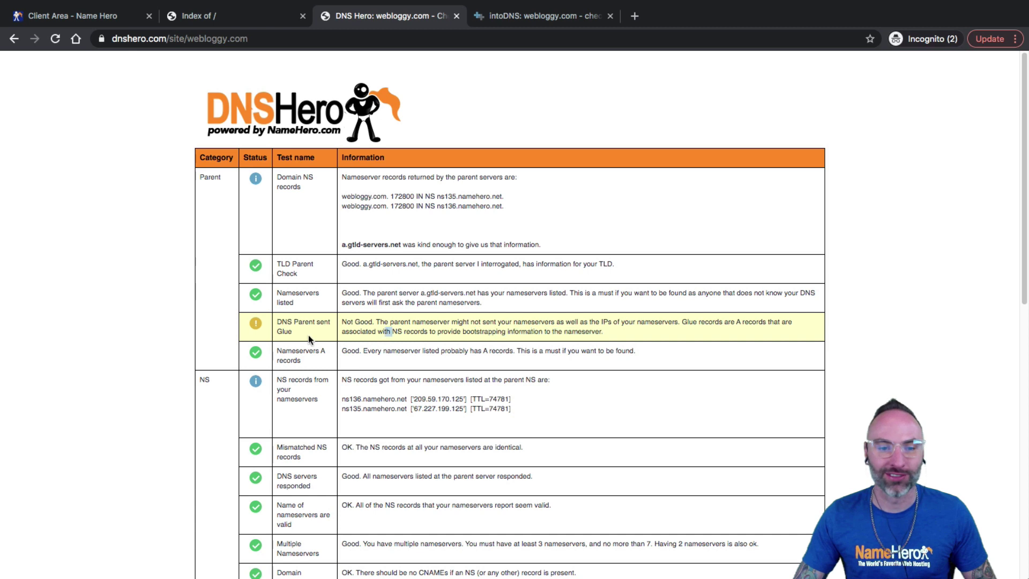
drag(314, 338, 292, 322)
click(292, 337)
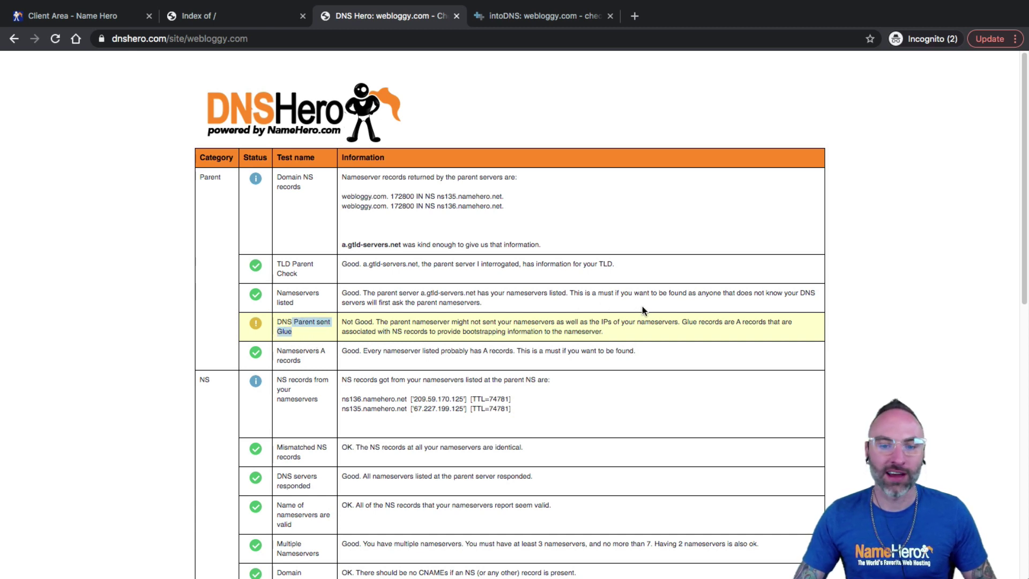
click(374, 224)
drag(497, 206, 342, 196)
scroll(430, 233, down, 10)
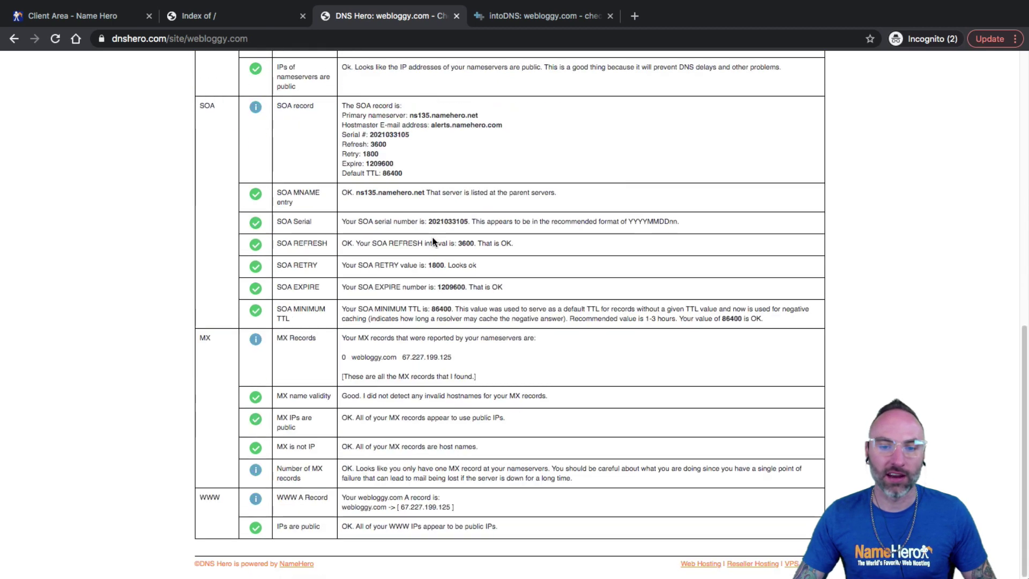
scroll(437, 236, up, 10)
click(522, 19)
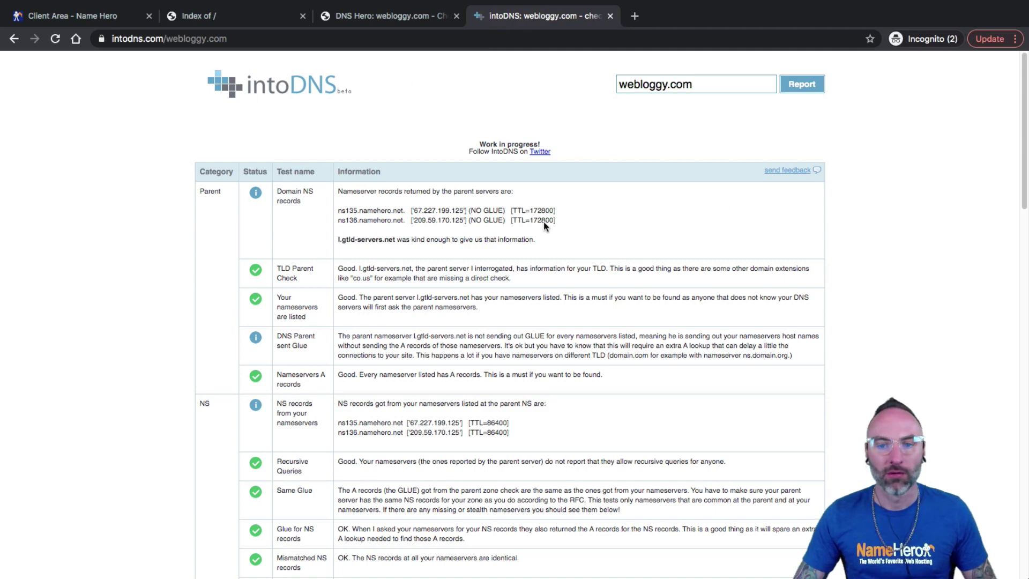
Scroll through intoDNS's webloggy.com results, then return to the Index of / listing.
scroll(551, 225, down, 15)
scroll(536, 239, up, 20)
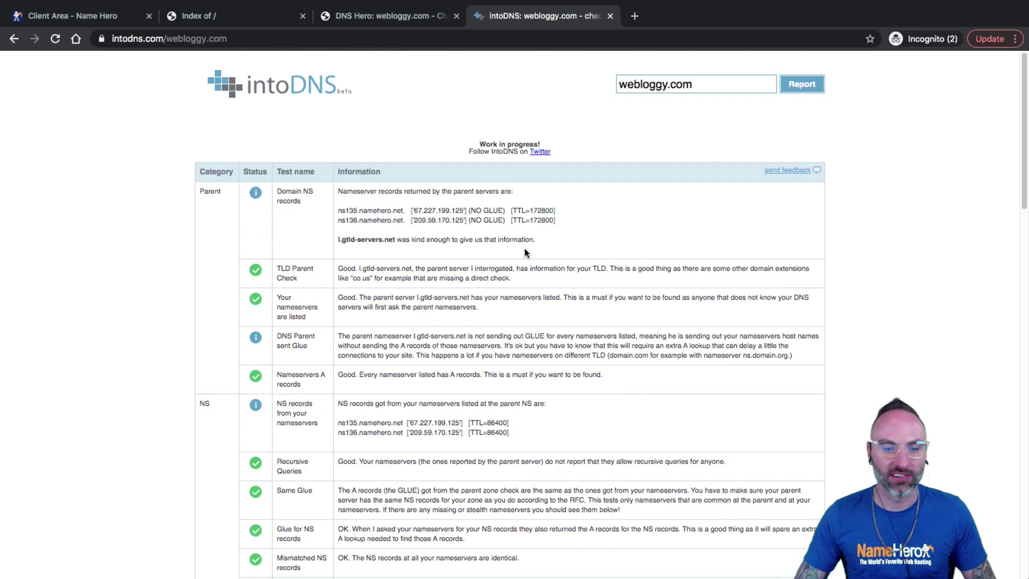
scroll(437, 289, down, 8)
scroll(438, 290, up, 15)
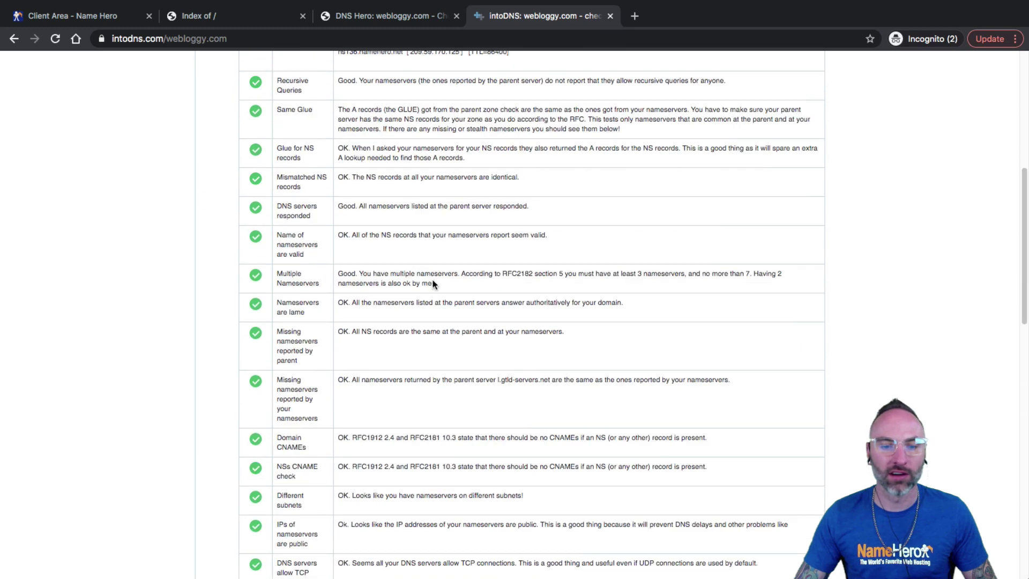
click(201, 17)
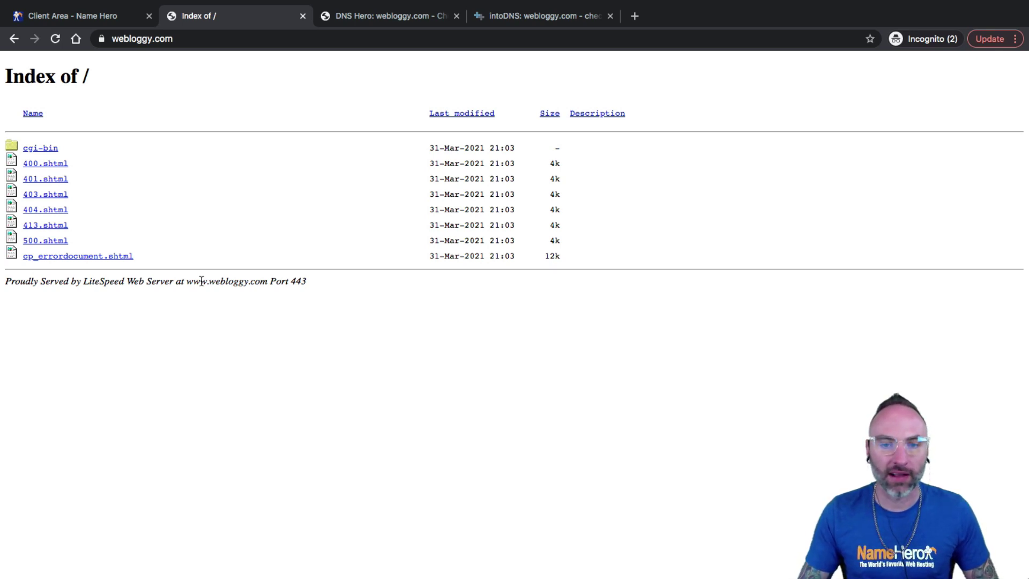
click(105, 39)
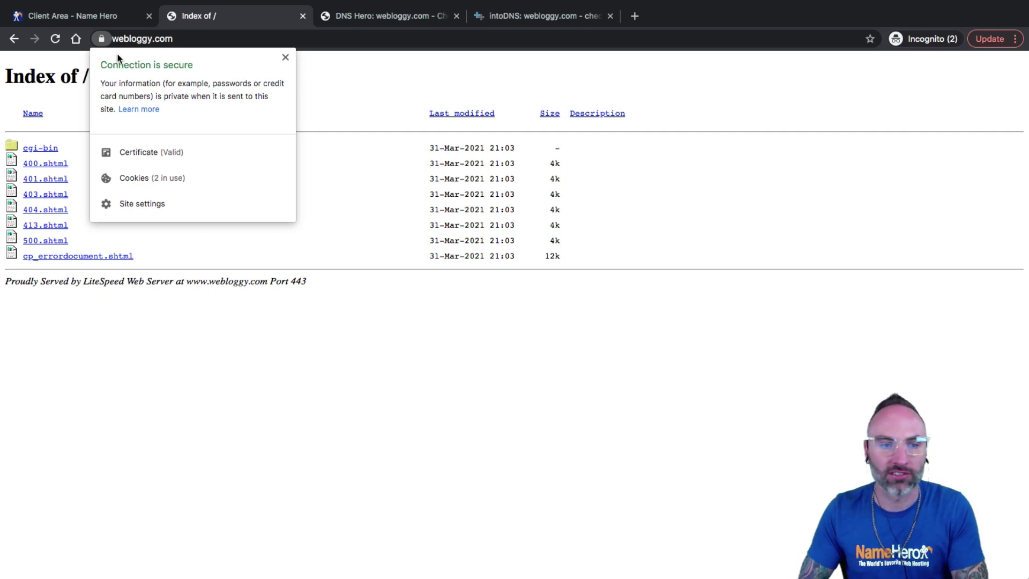
double_click(115, 38)
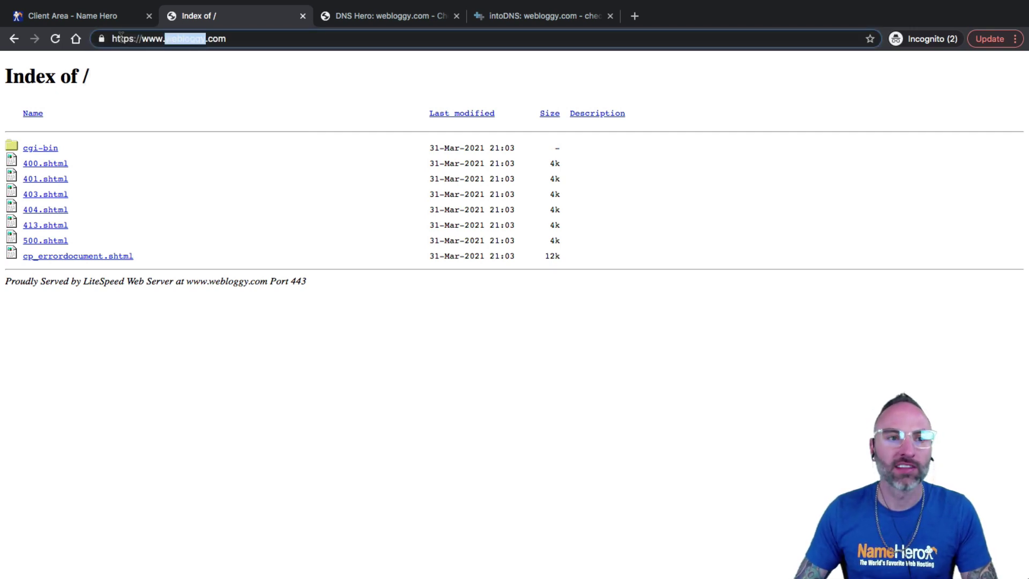
click(111, 39)
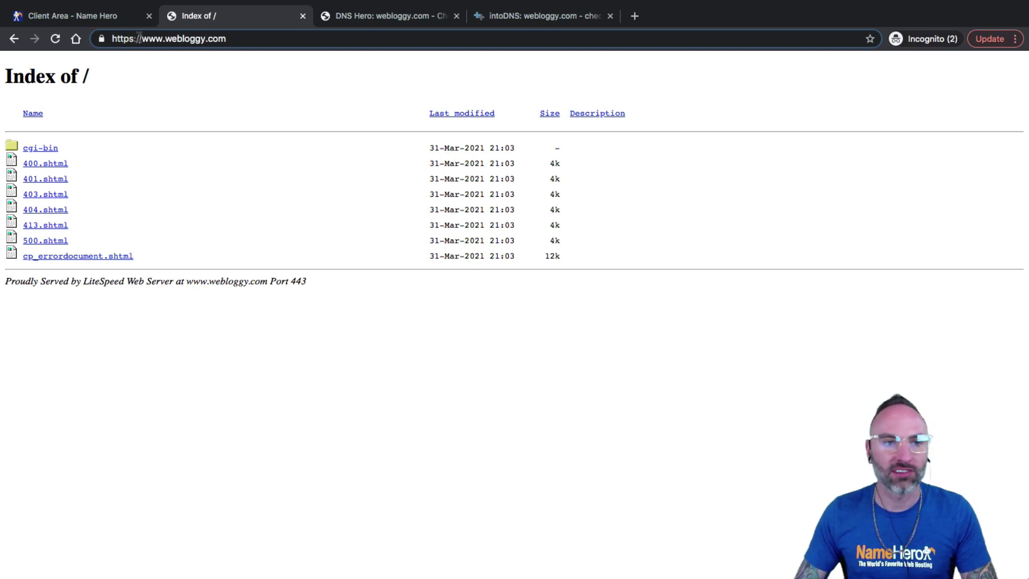
drag(141, 39, 225, 51)
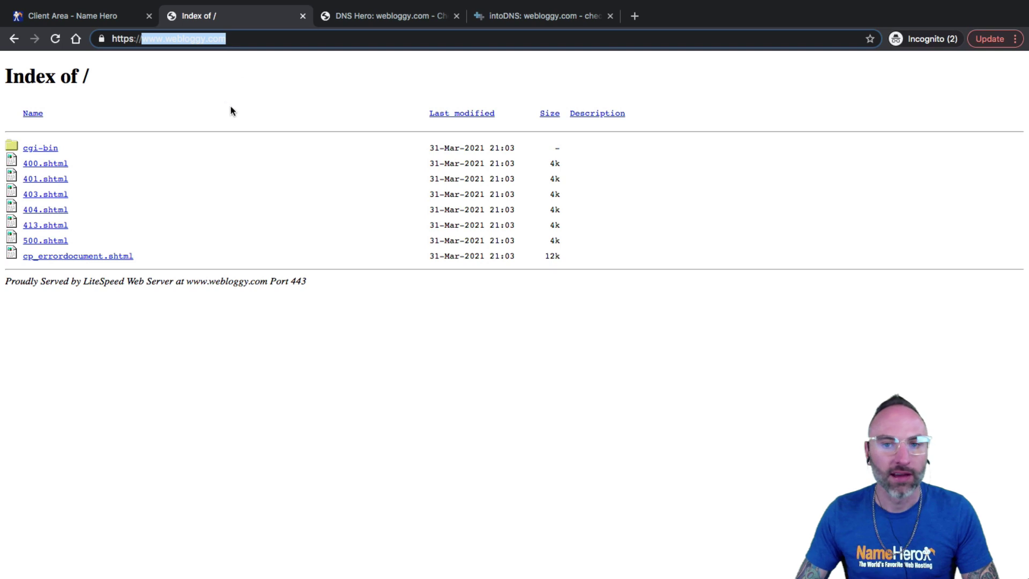
click(197, 131)
click(101, 39)
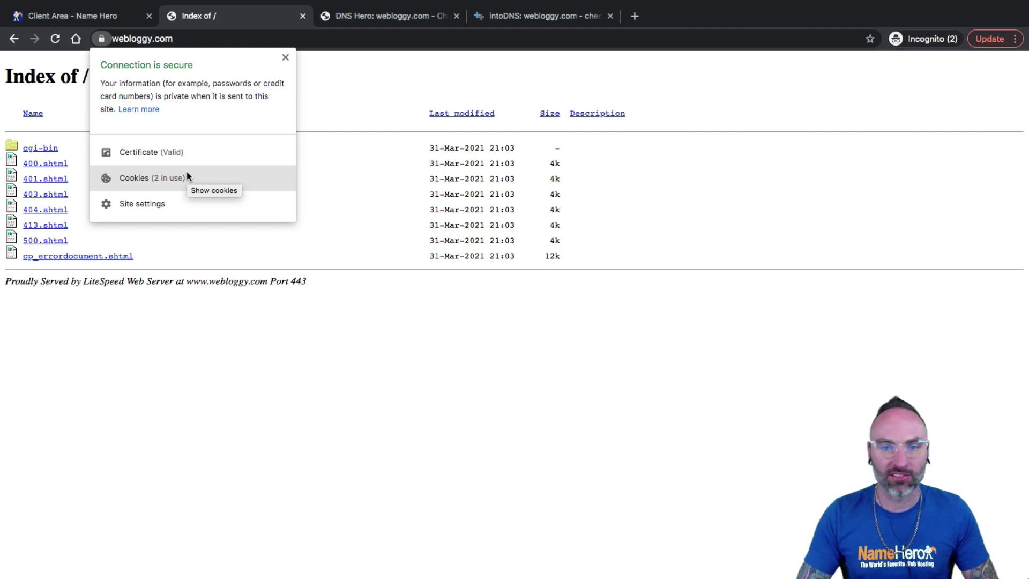
click(328, 262)
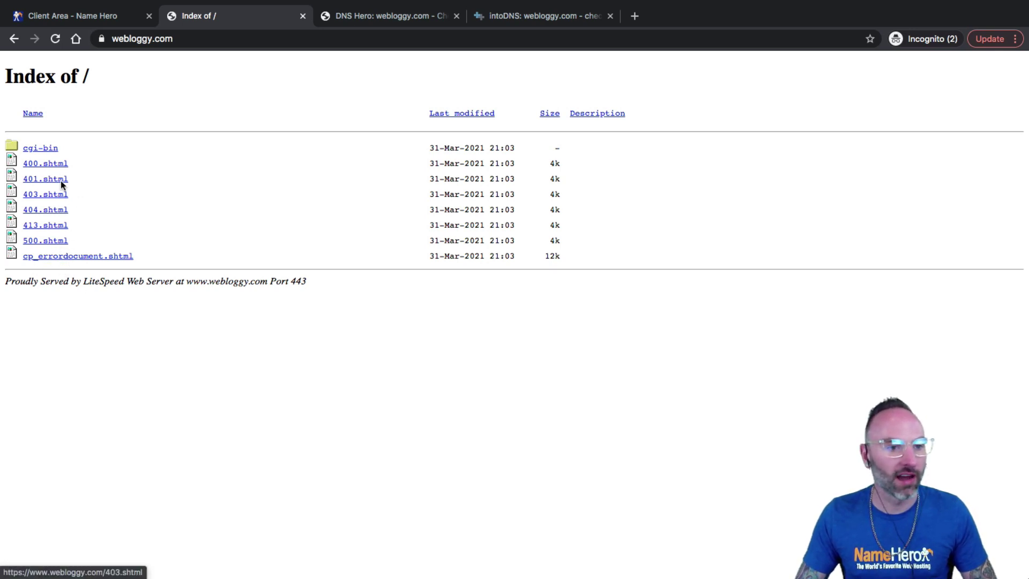
View the 400.shtml error page, go back, and return to the Client Area Turbo Cloud page.
click(57, 164)
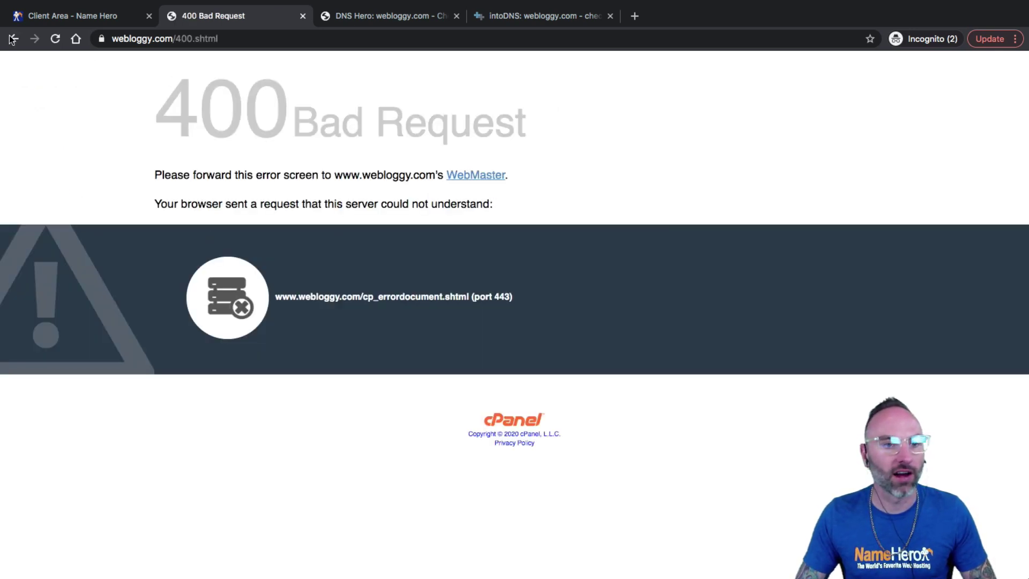
click(14, 39)
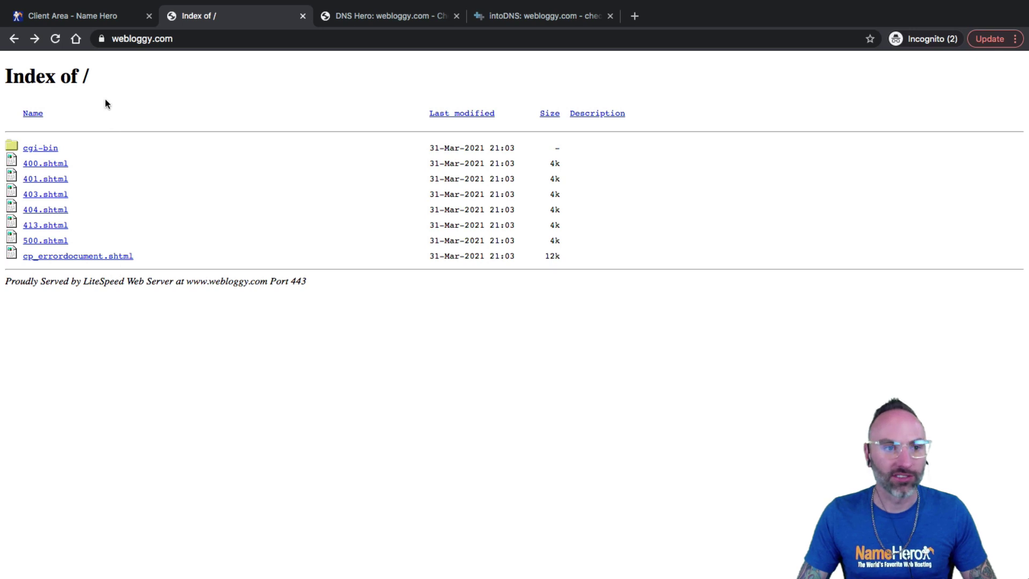
click(85, 17)
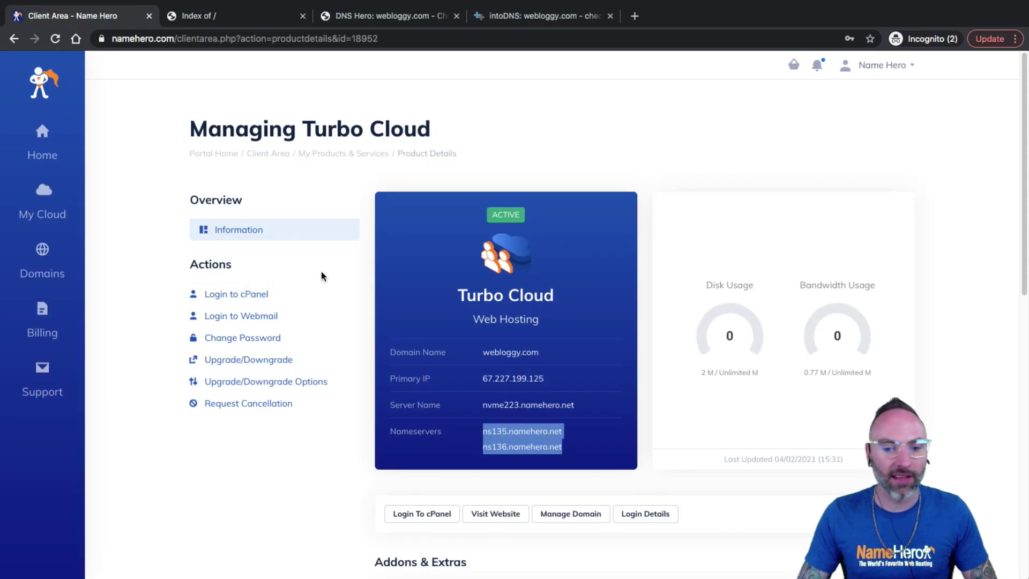
Launch a cPanel session for the webloggy.com Turbo Cloud account via Login to cPanel.
click(651, 196)
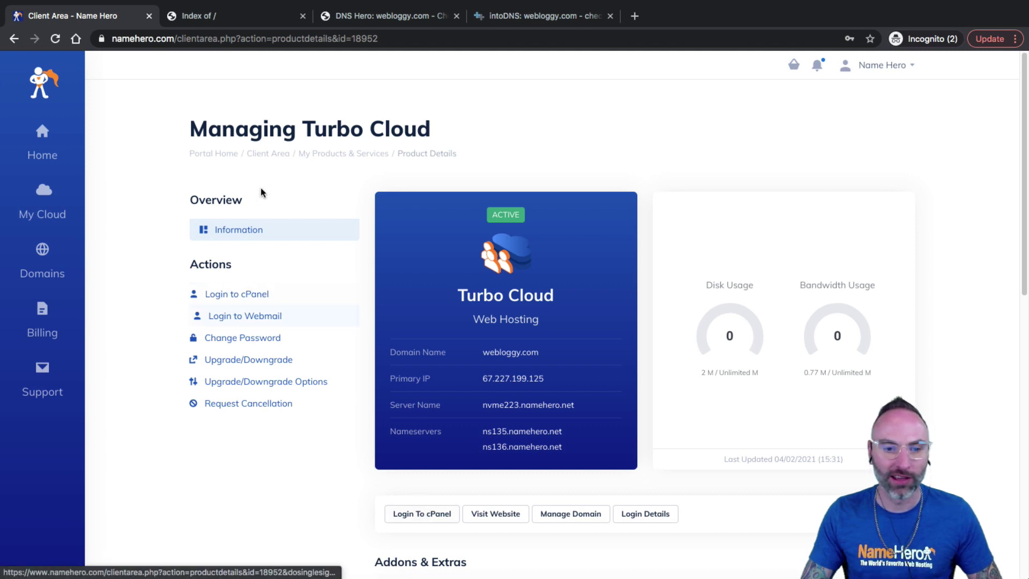
click(245, 294)
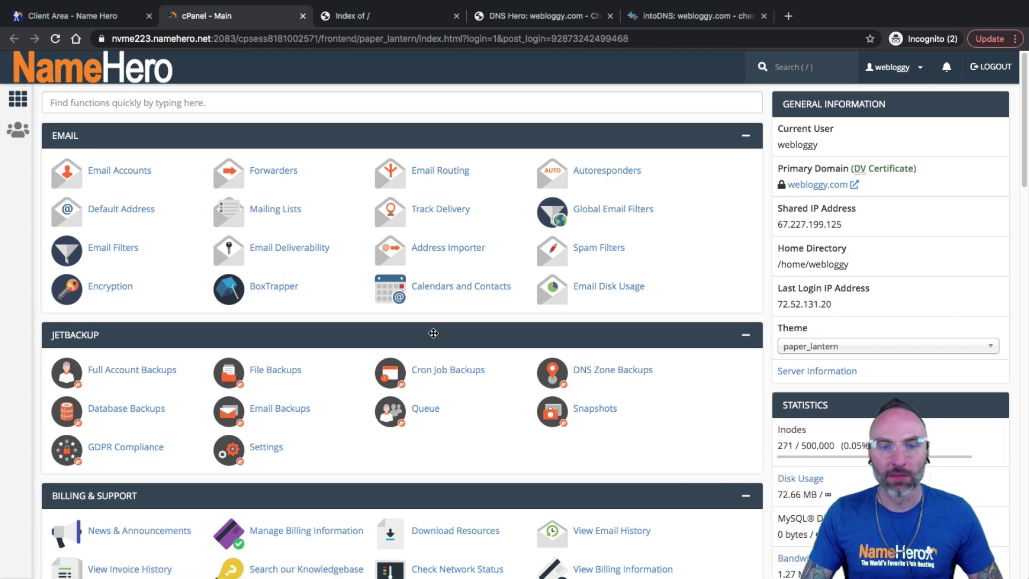
Browse the cPanel dashboard, briefly search 'wo', and scroll to the Softaculous Apps Installer.
scroll(455, 246, down, 20)
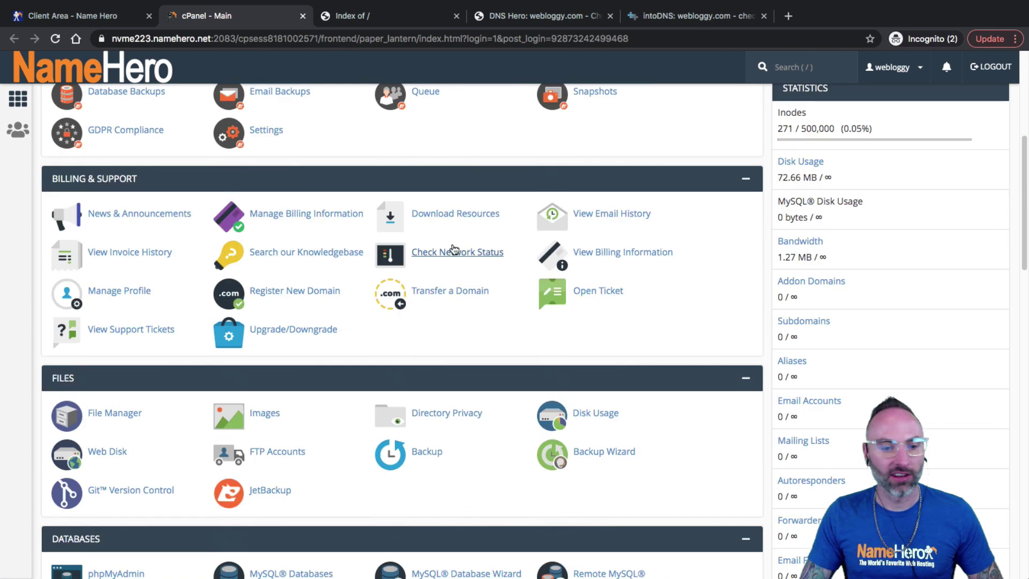
scroll(462, 245, down, 3)
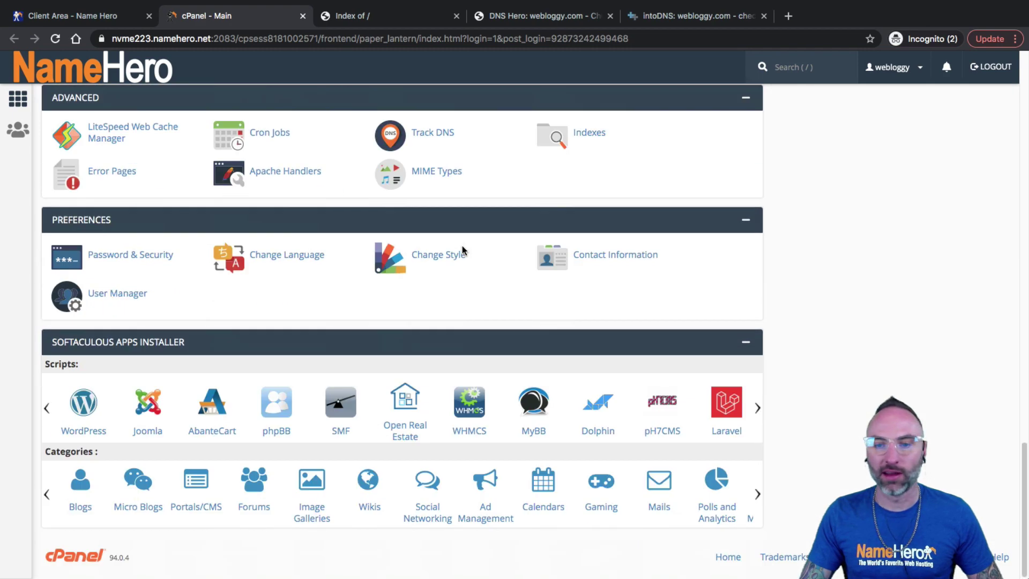
scroll(461, 245, up, 20)
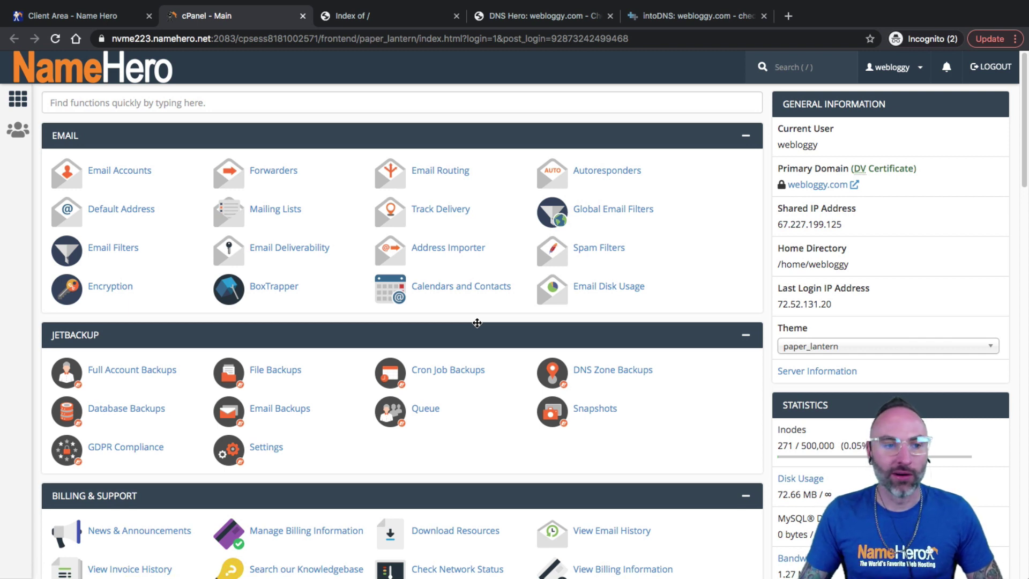
click(164, 103)
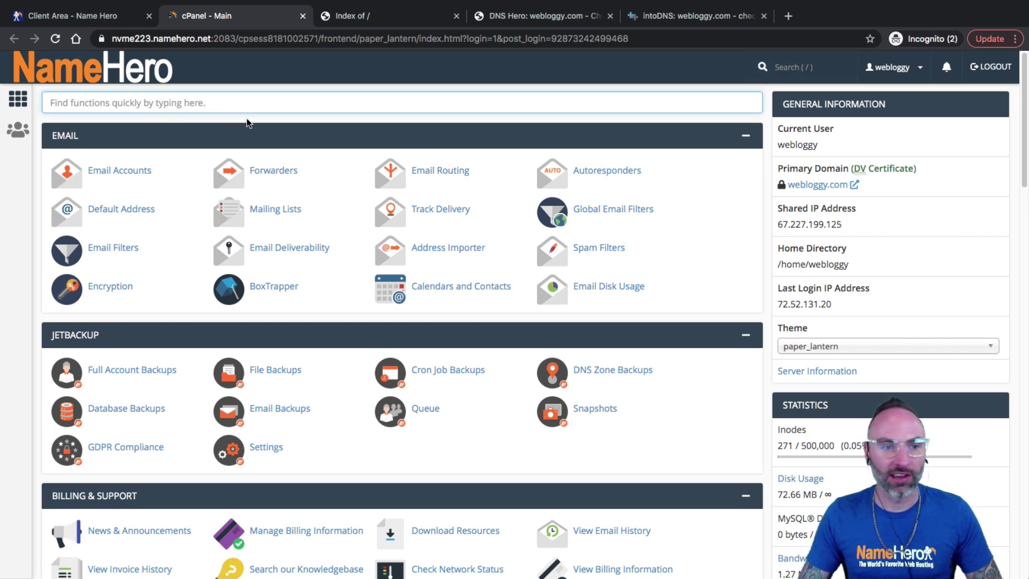
text(wo)
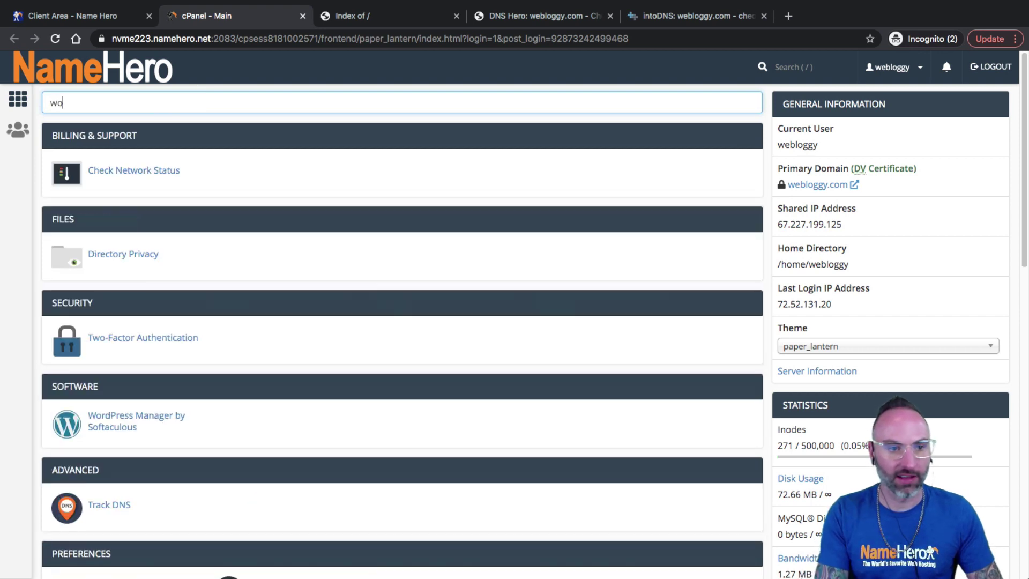
scroll(268, 353, down, 3)
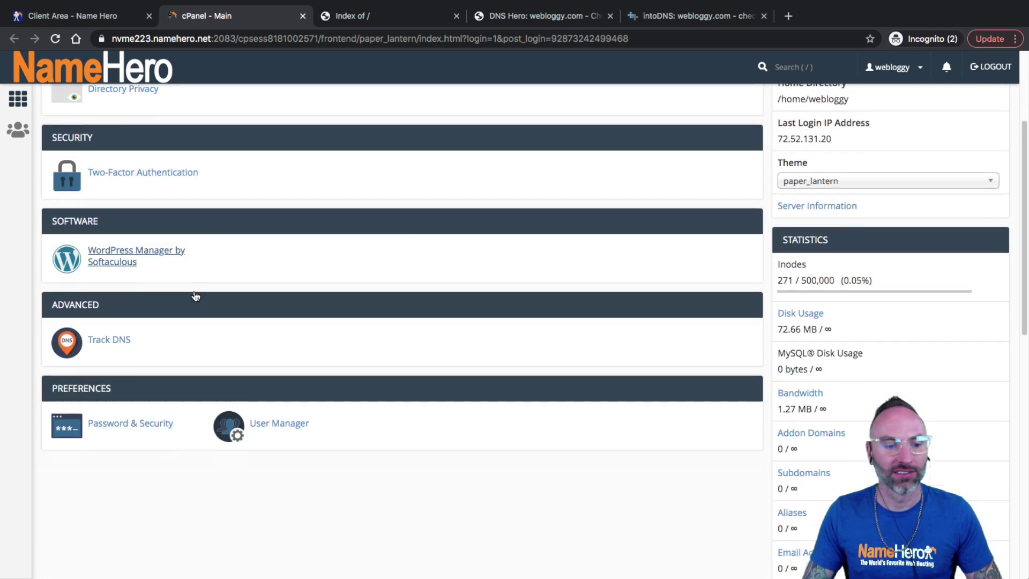
scroll(195, 289, up, 3)
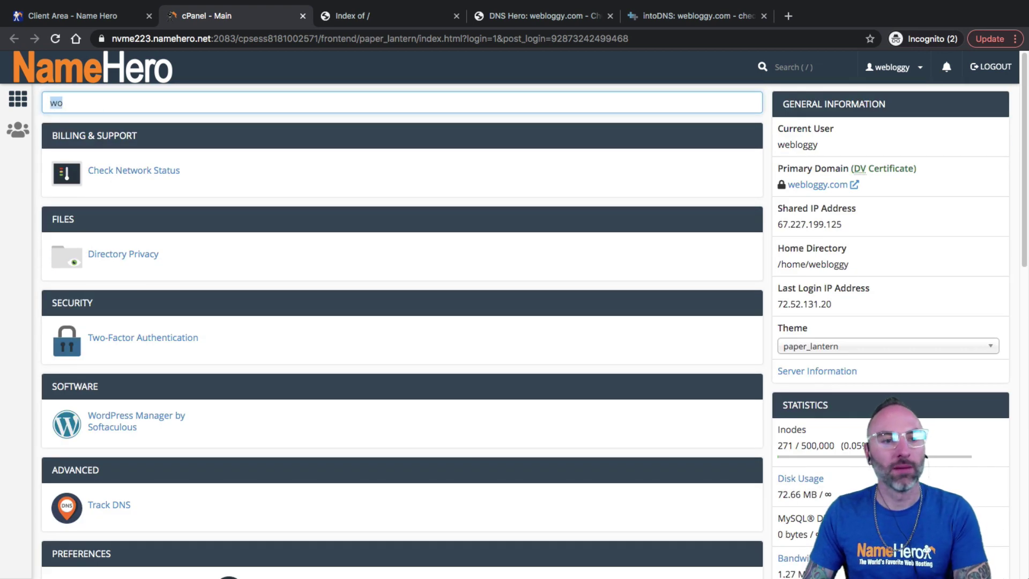
key(BackSpace)
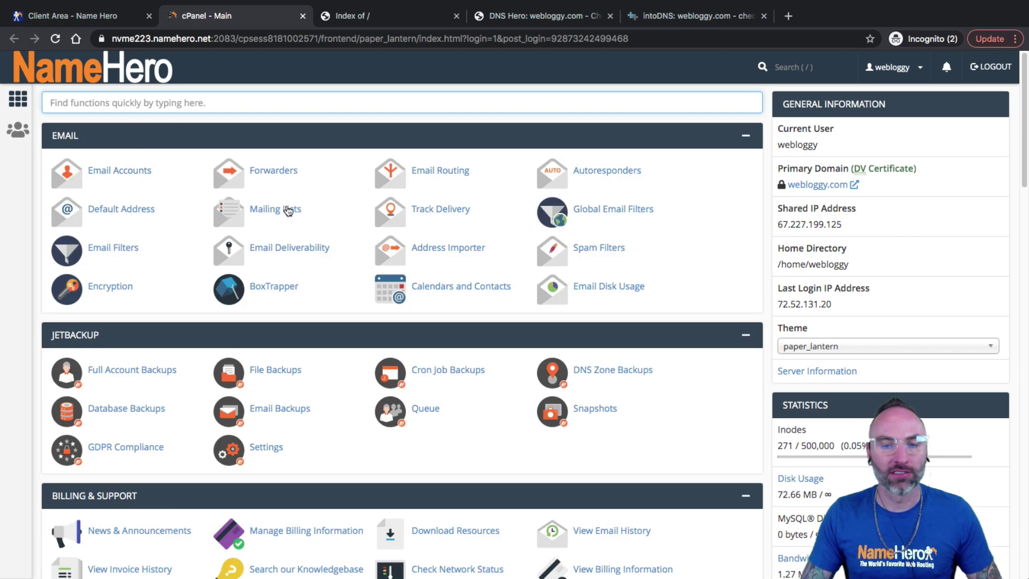
scroll(288, 210, down, 20)
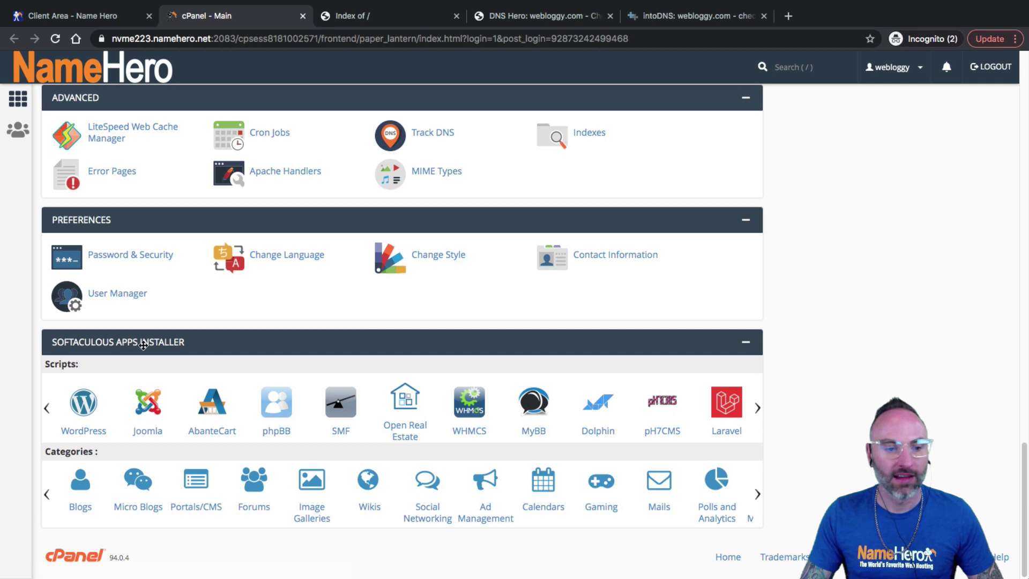
Start a new WordPress installation in Softaculous and switch to Custom Install.
click(83, 432)
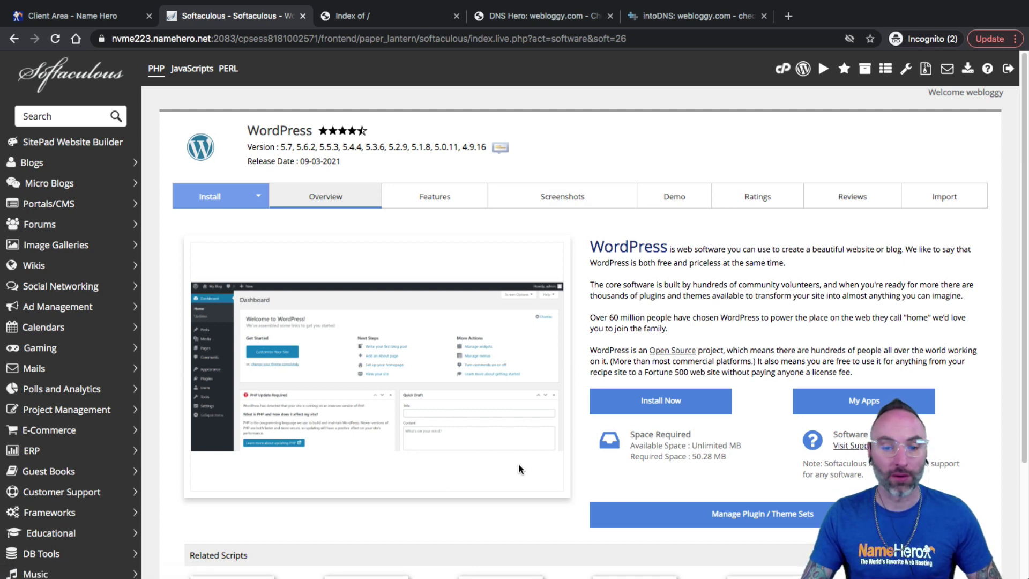
click(630, 407)
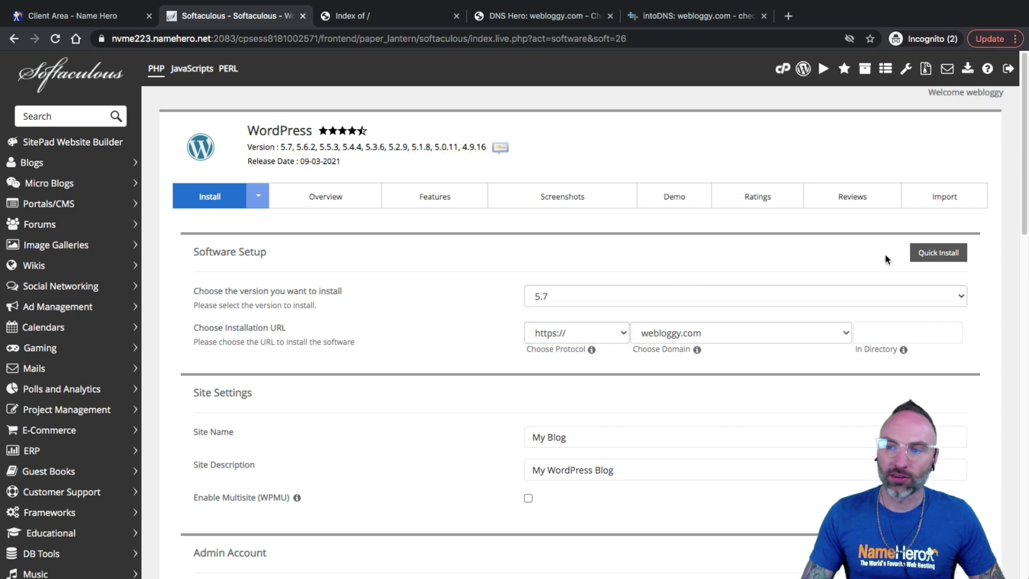
click(929, 254)
scroll(649, 279, down, 1)
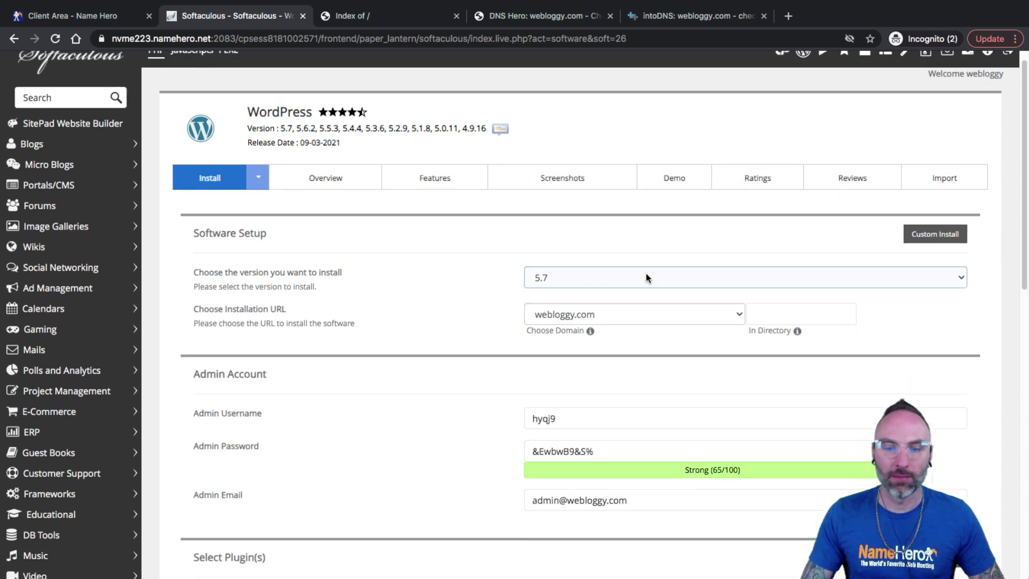
scroll(637, 300, down, 15)
scroll(625, 372, up, 15)
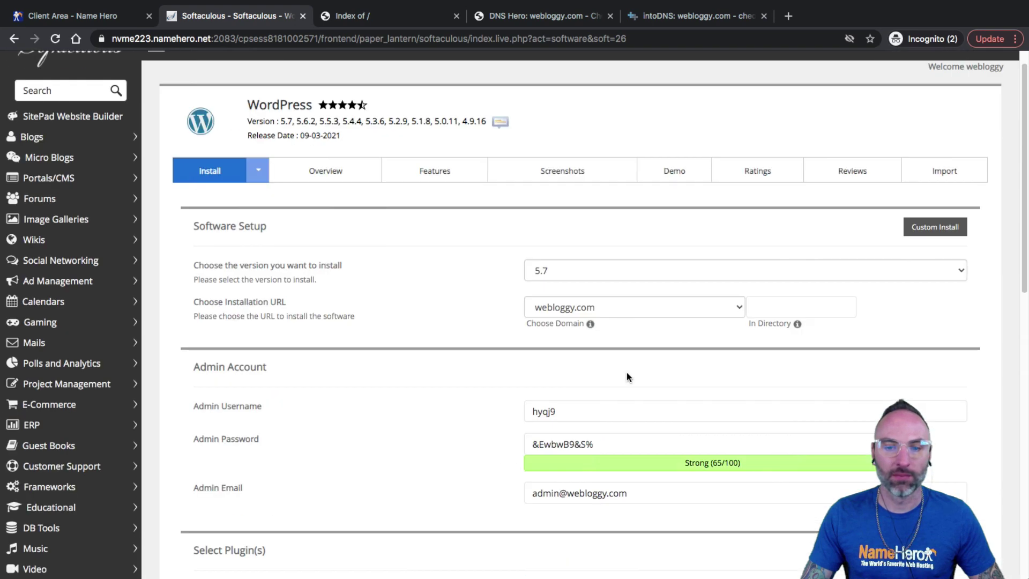
scroll(628, 377, down, 4)
scroll(634, 443, up, 5)
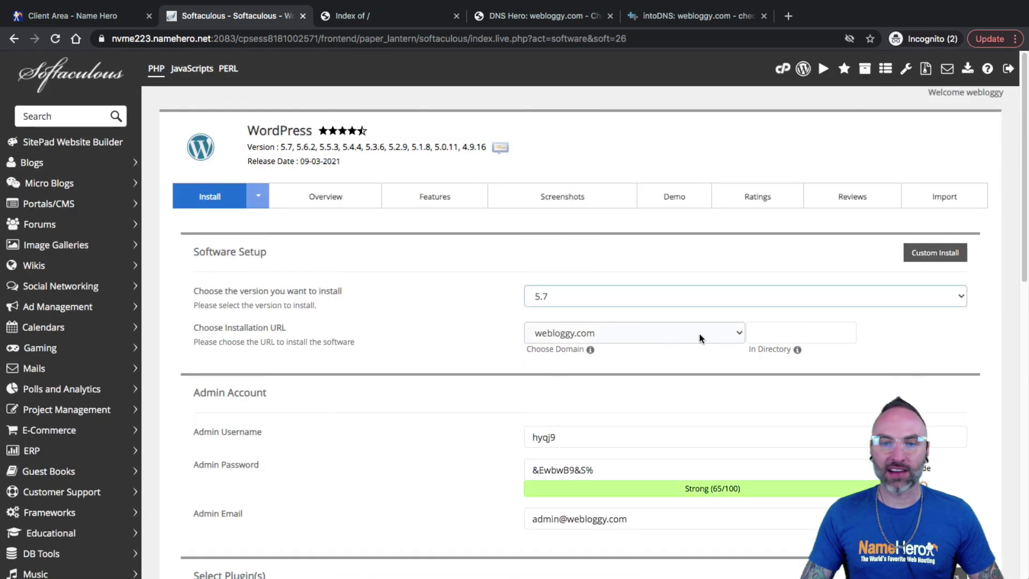
Toggle between Quick and Custom Install, leaving Custom Install with Protocol and Site Settings visible.
click(920, 257)
scroll(725, 300, down, 10)
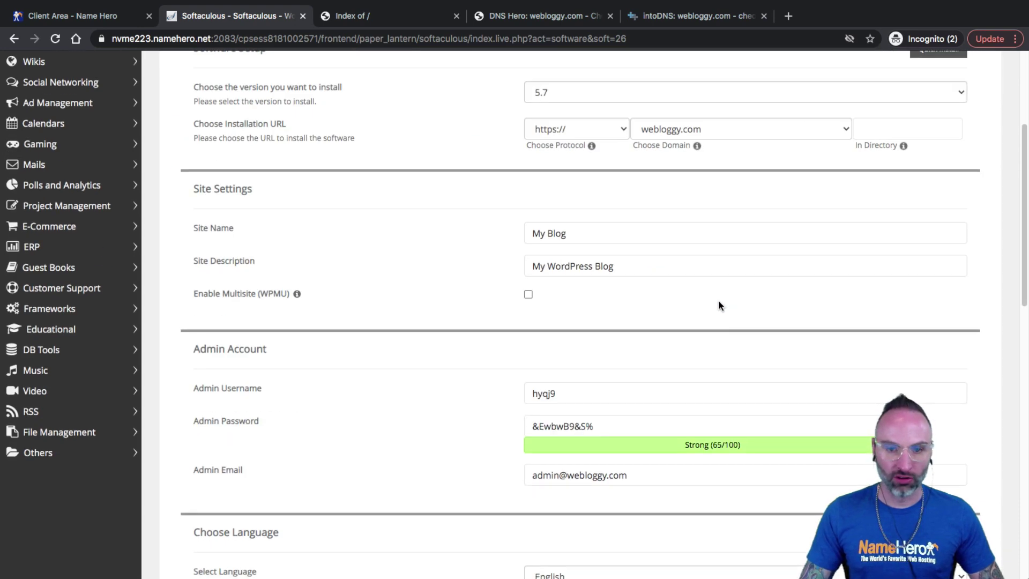
scroll(733, 311, down, 10)
click(933, 254)
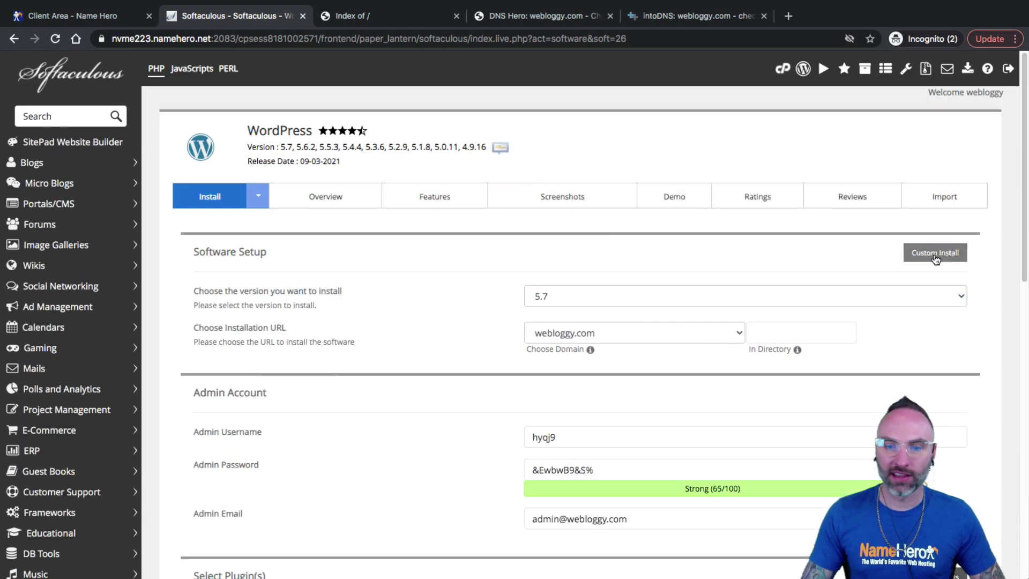
mouse_move(797, 349)
scroll(707, 420, down, 3)
scroll(707, 420, up, 3)
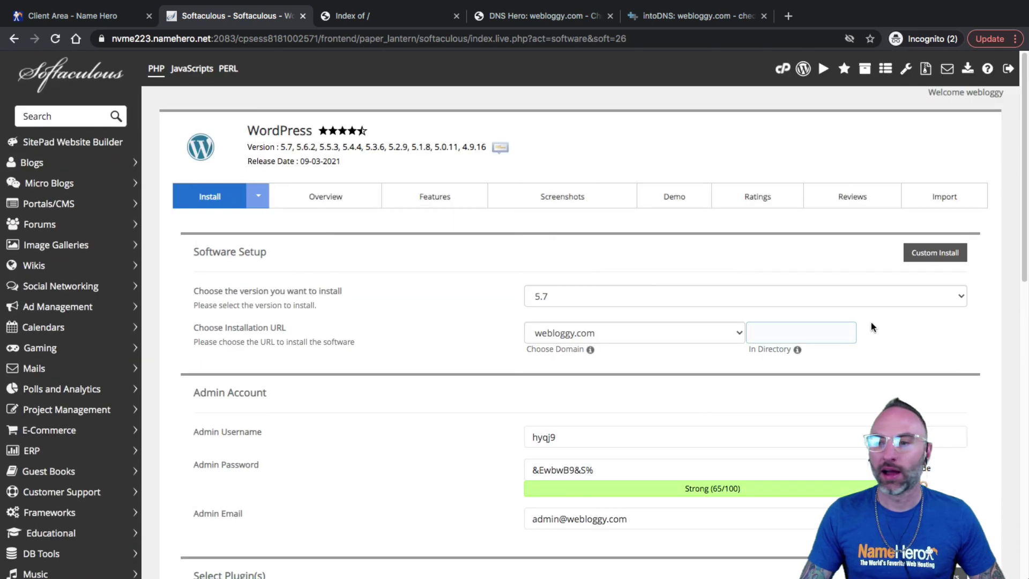
click(947, 261)
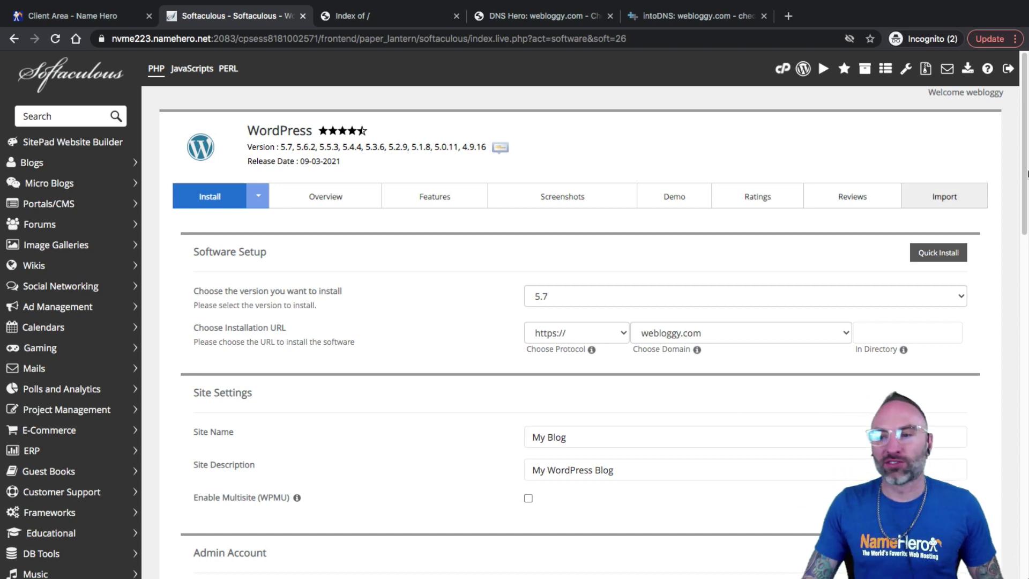
click(925, 259)
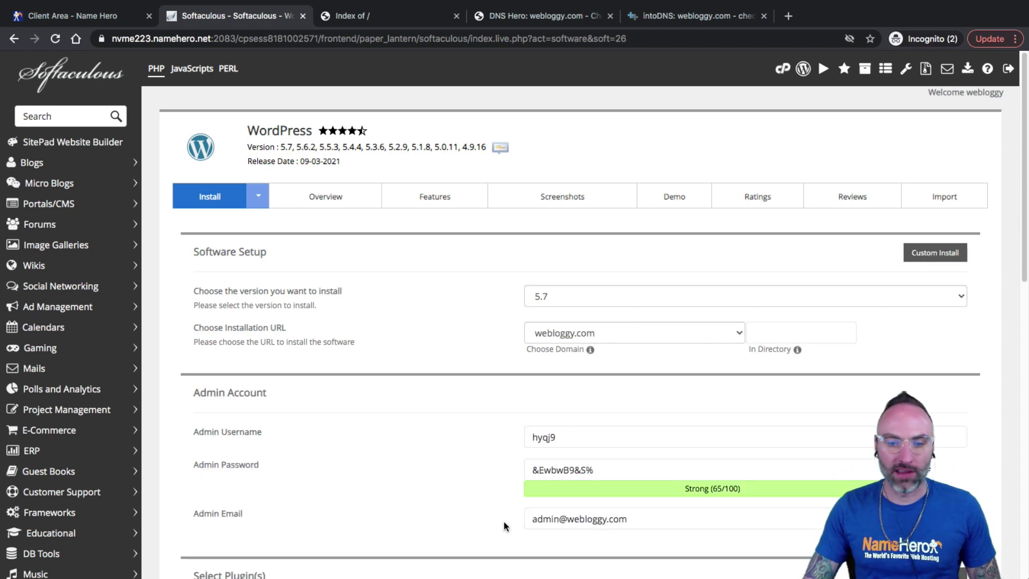
click(934, 253)
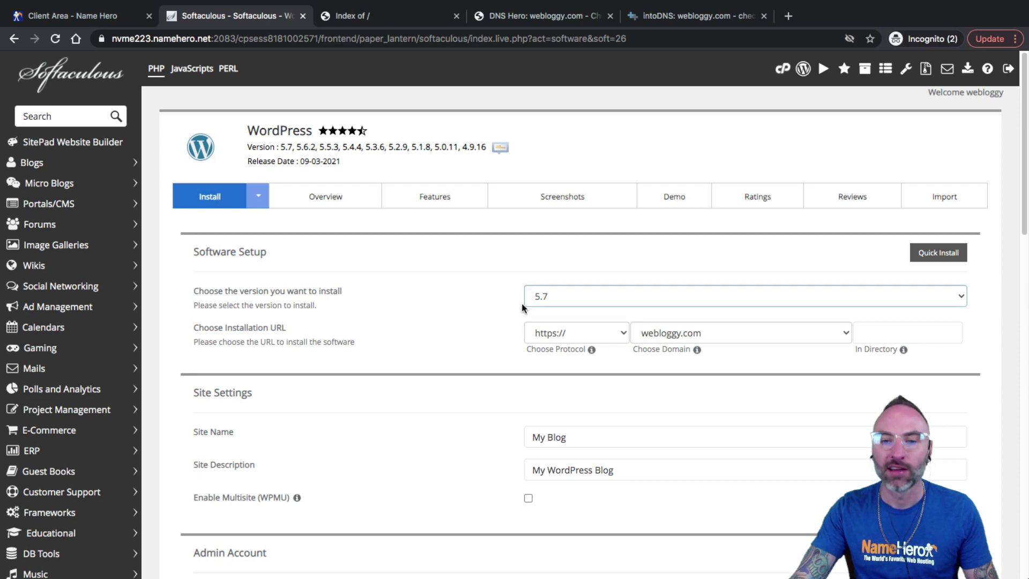
click(553, 298)
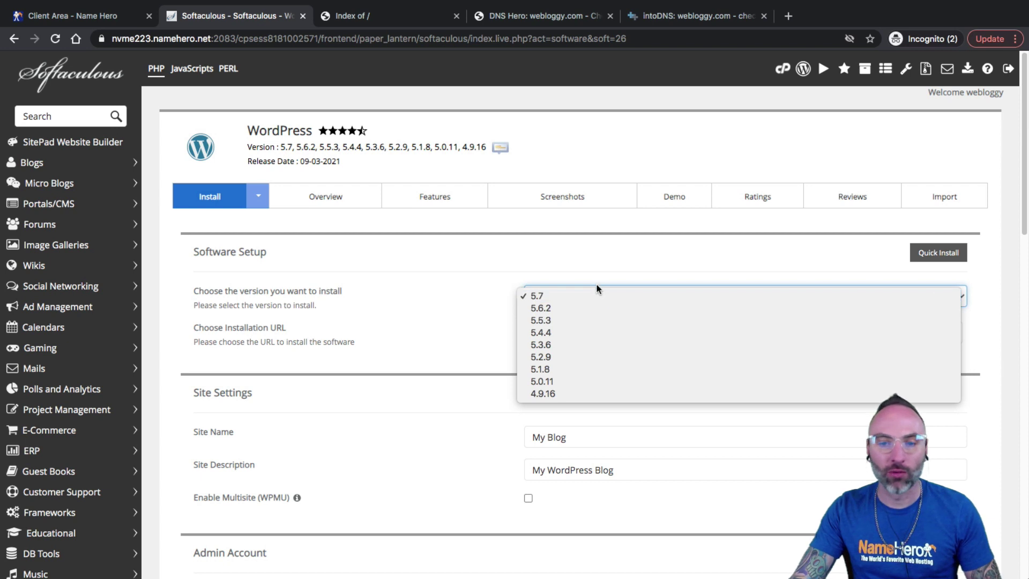
click(556, 297)
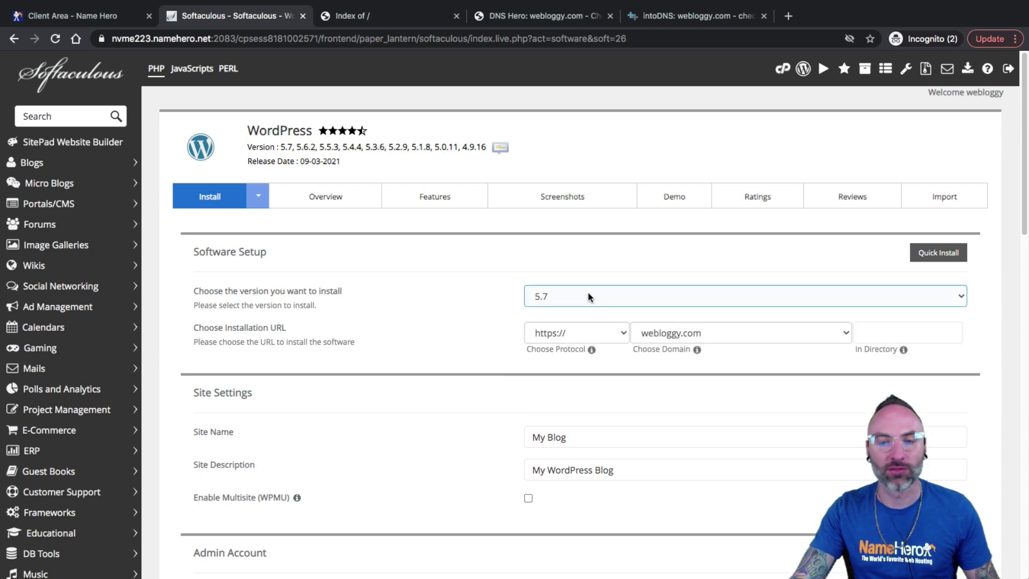
drag(234, 332, 292, 335)
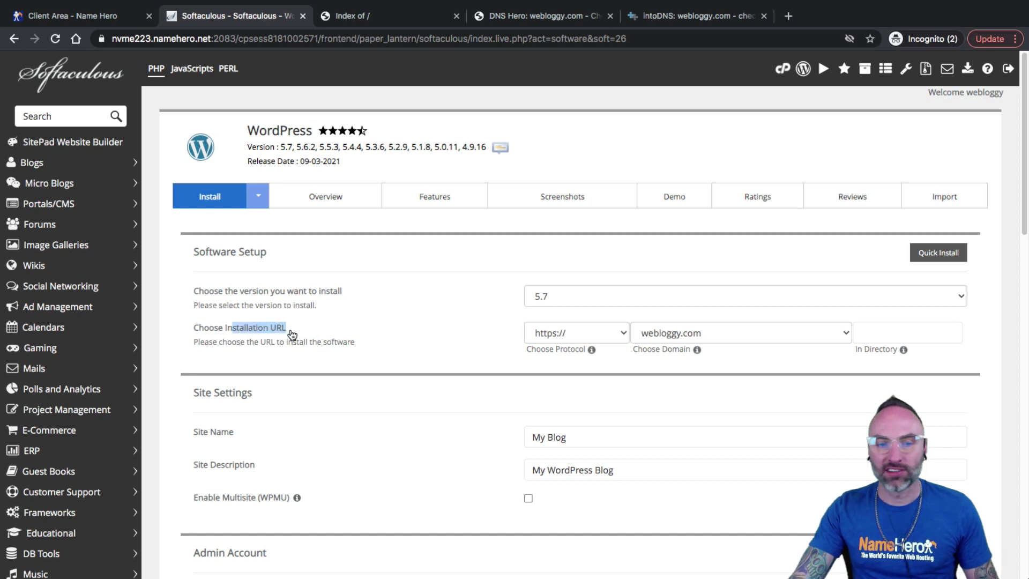
click(352, 349)
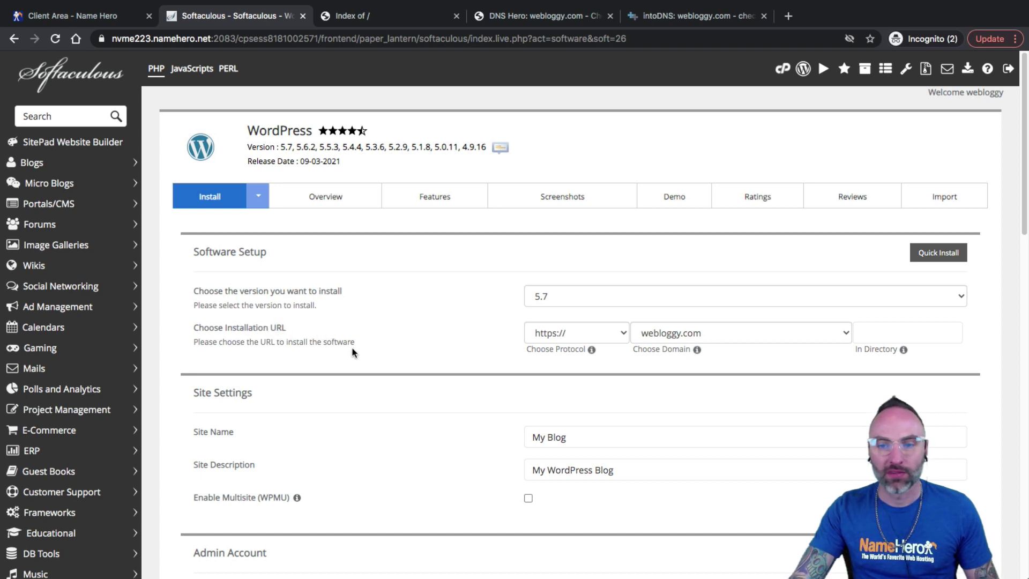
click(557, 336)
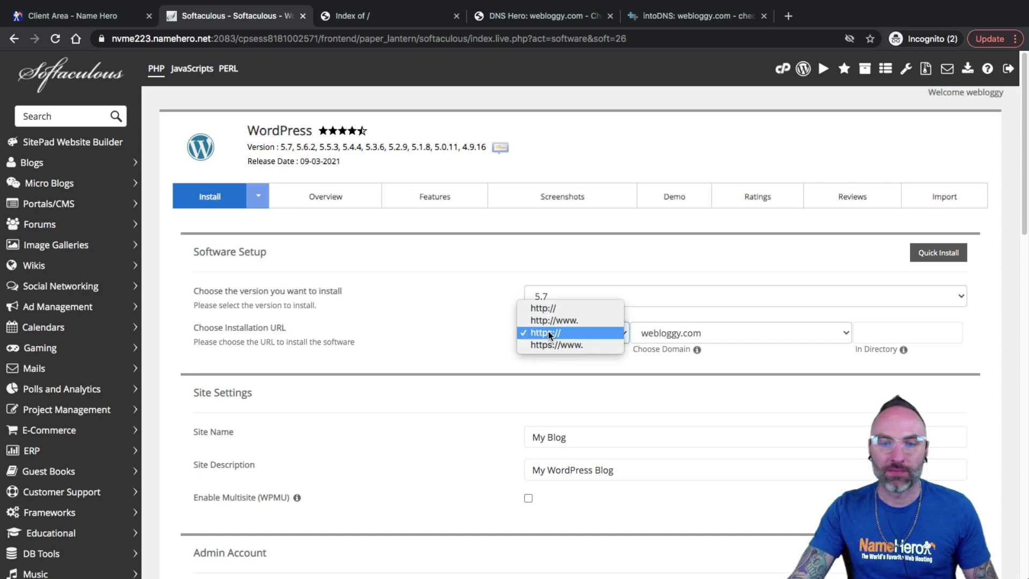
click(586, 345)
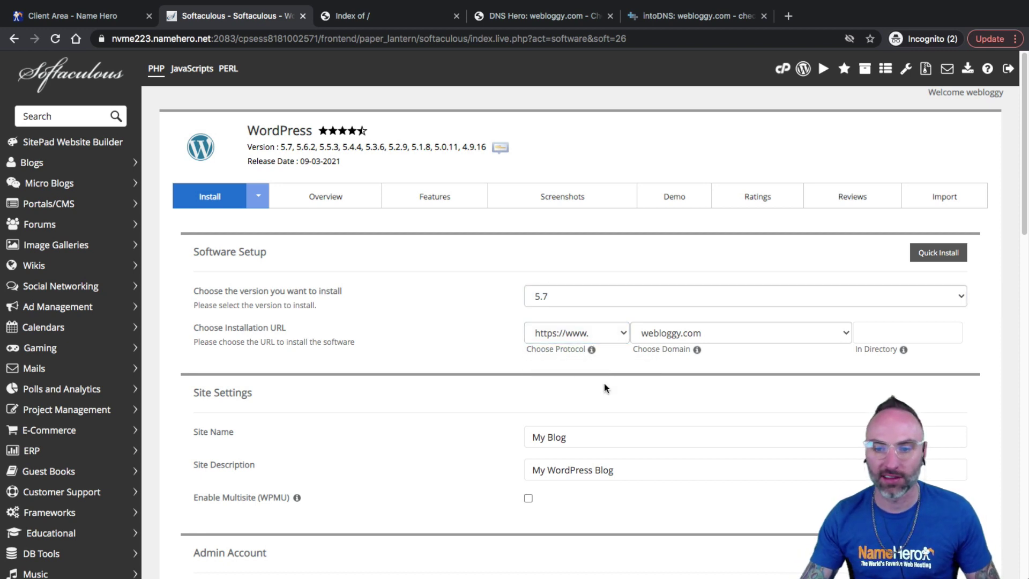
click(819, 331)
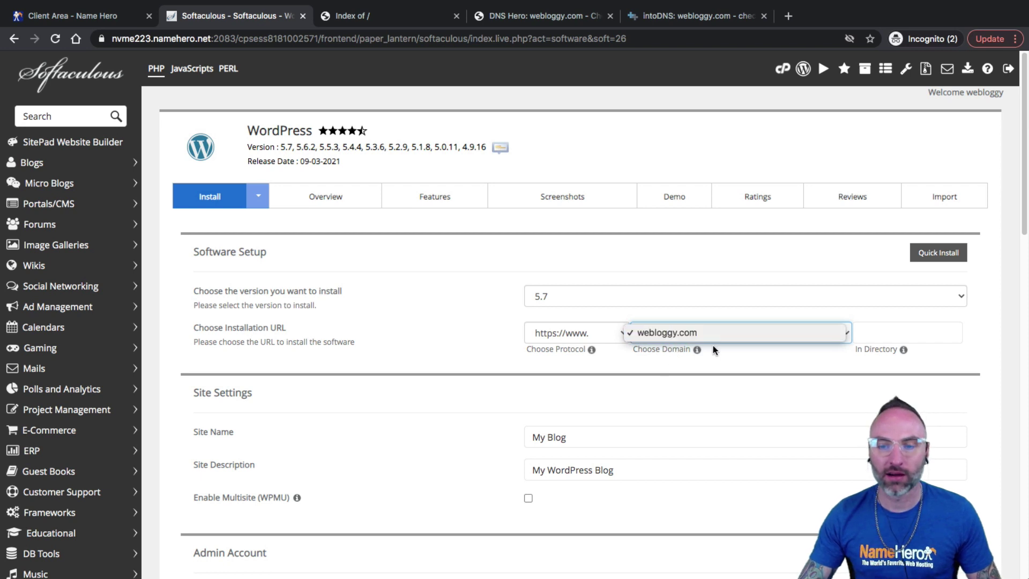
click(665, 359)
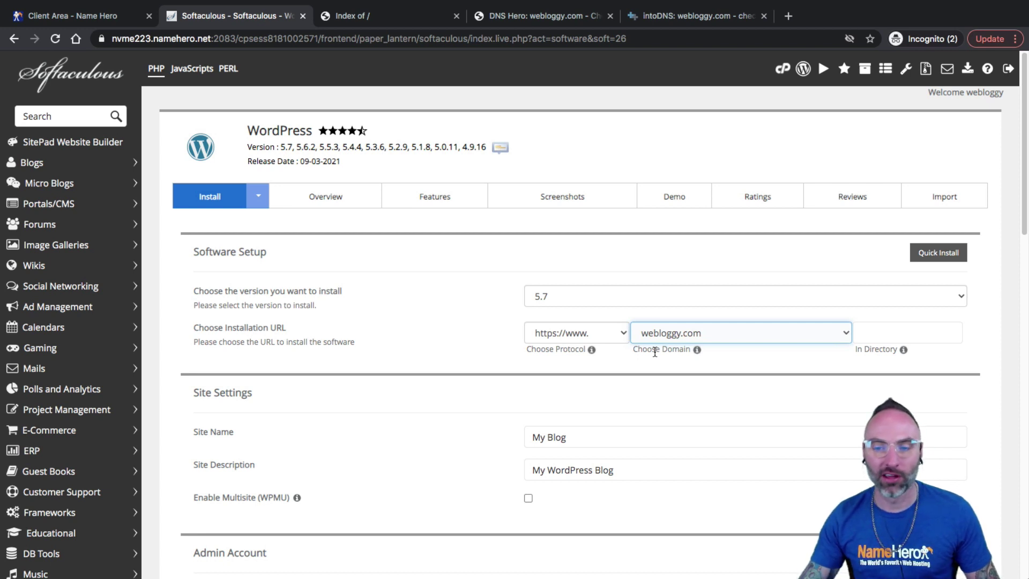
click(823, 339)
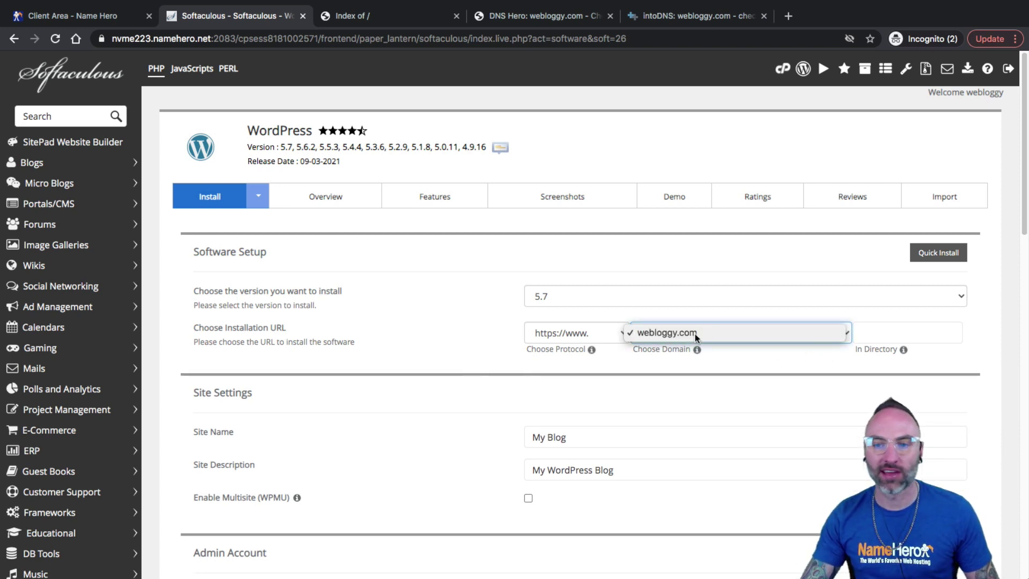
click(645, 331)
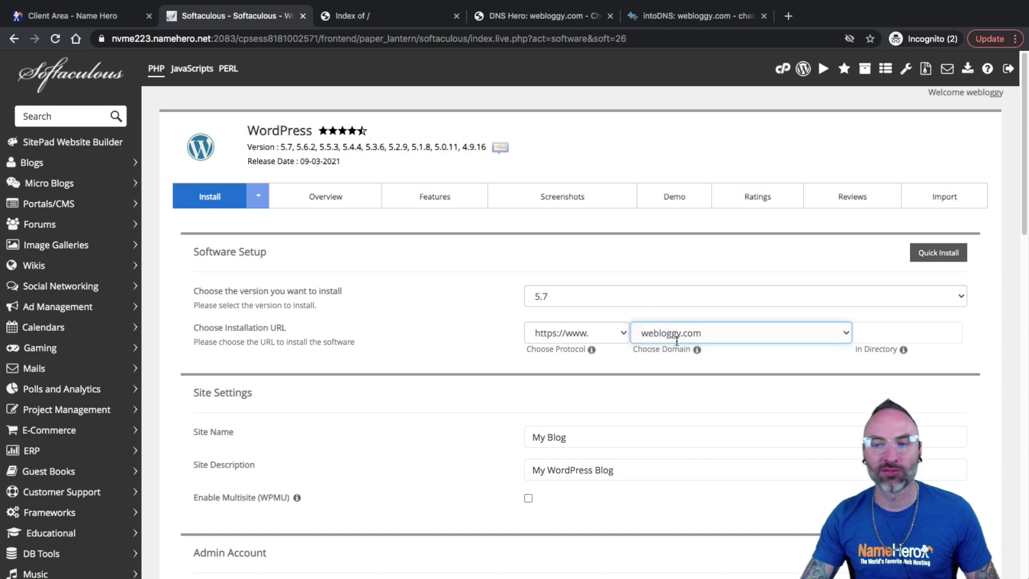
click(871, 335)
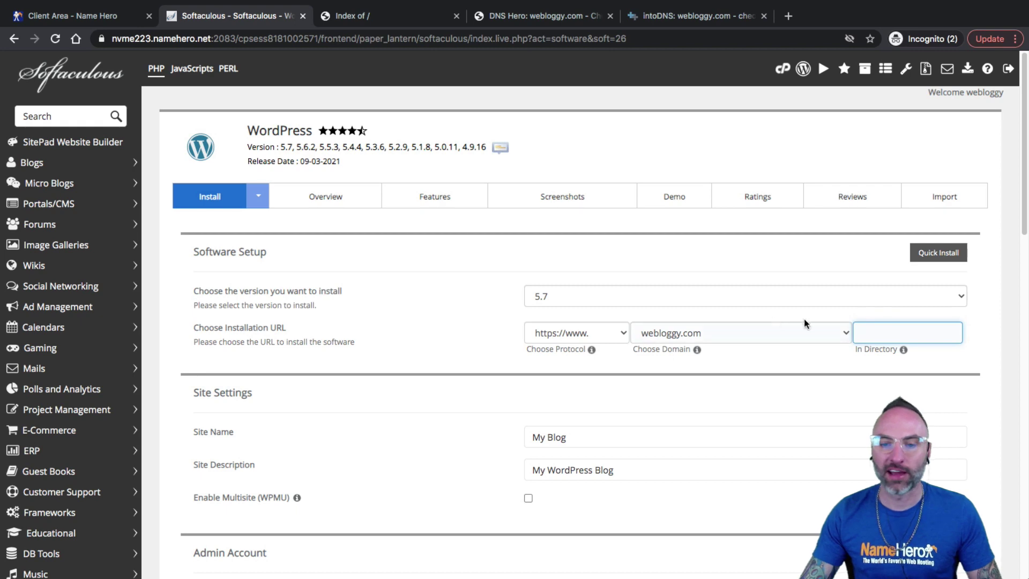
scroll(713, 333, down, 2)
scroll(748, 309, down, 2)
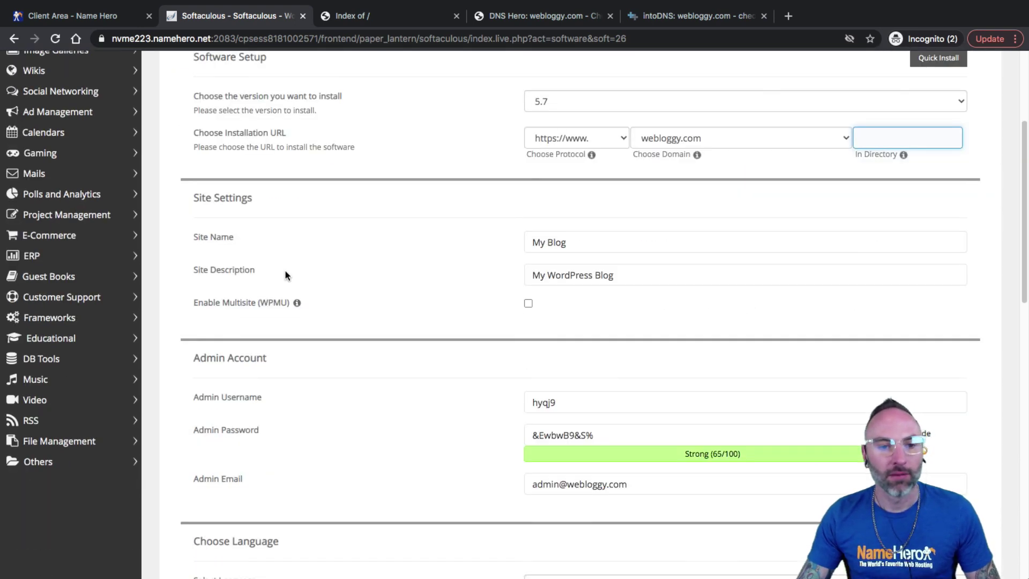
click(601, 275)
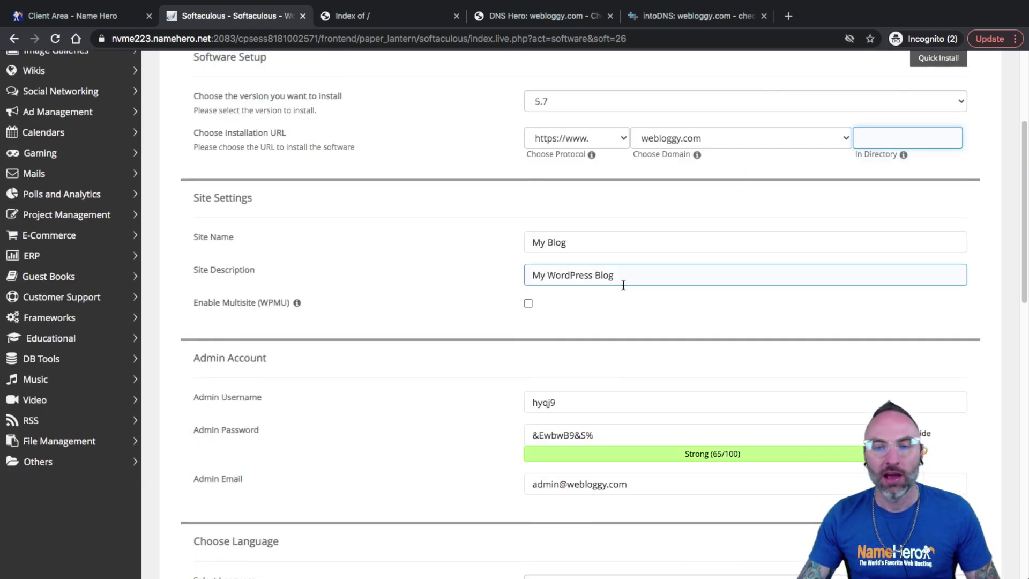
drag(614, 275, 567, 244)
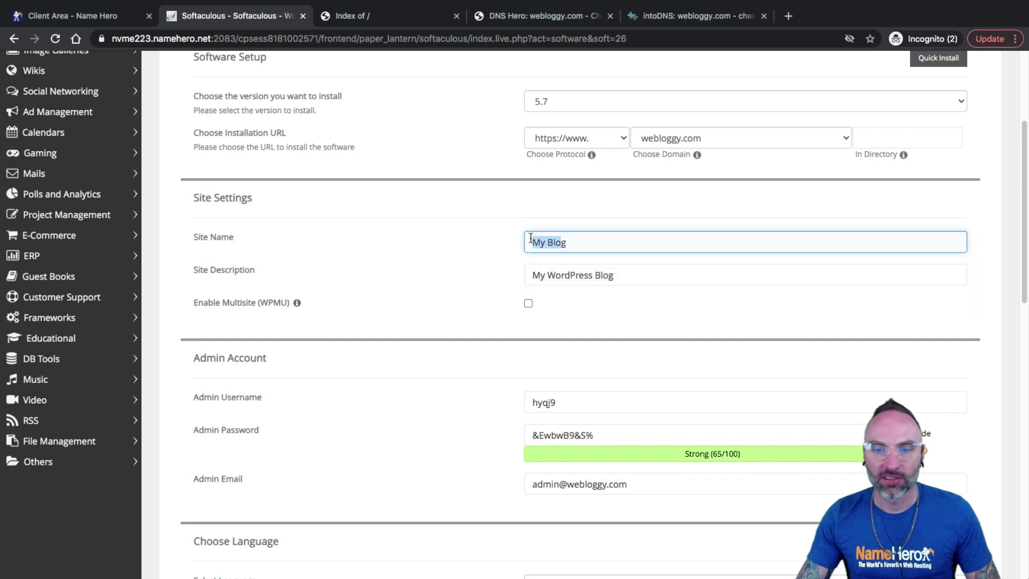
click(543, 249)
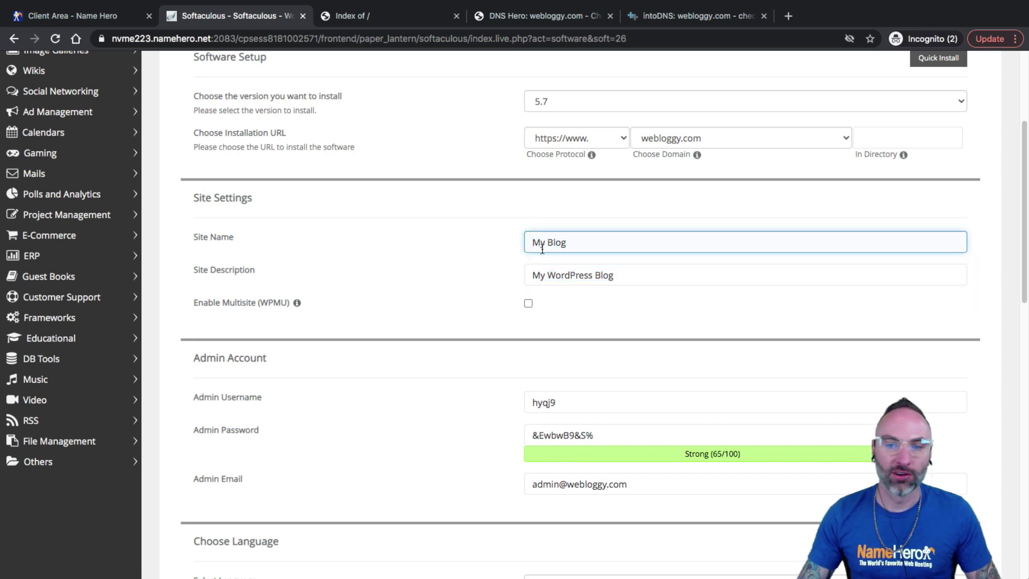
drag(581, 246, 533, 258)
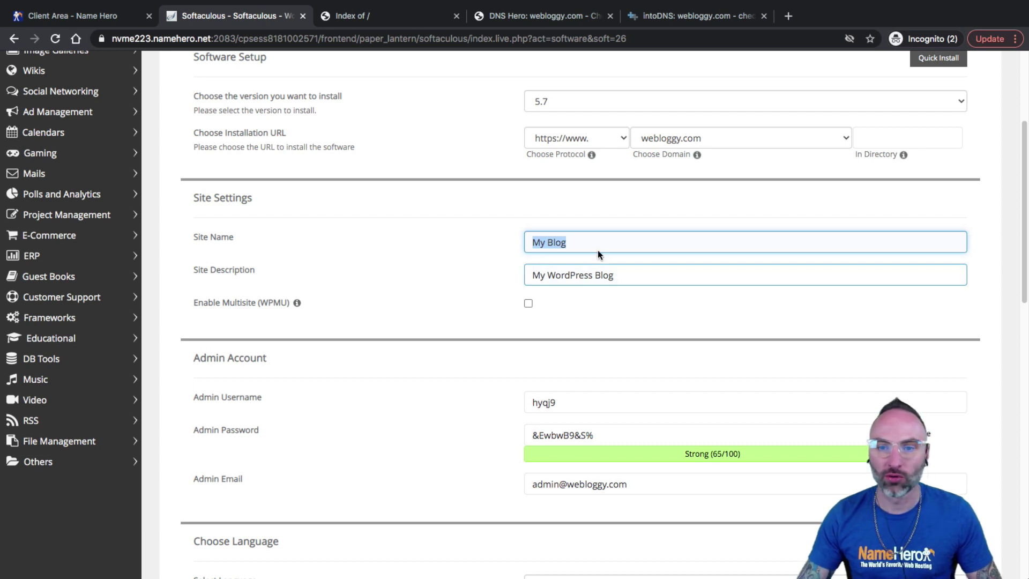
click(623, 274)
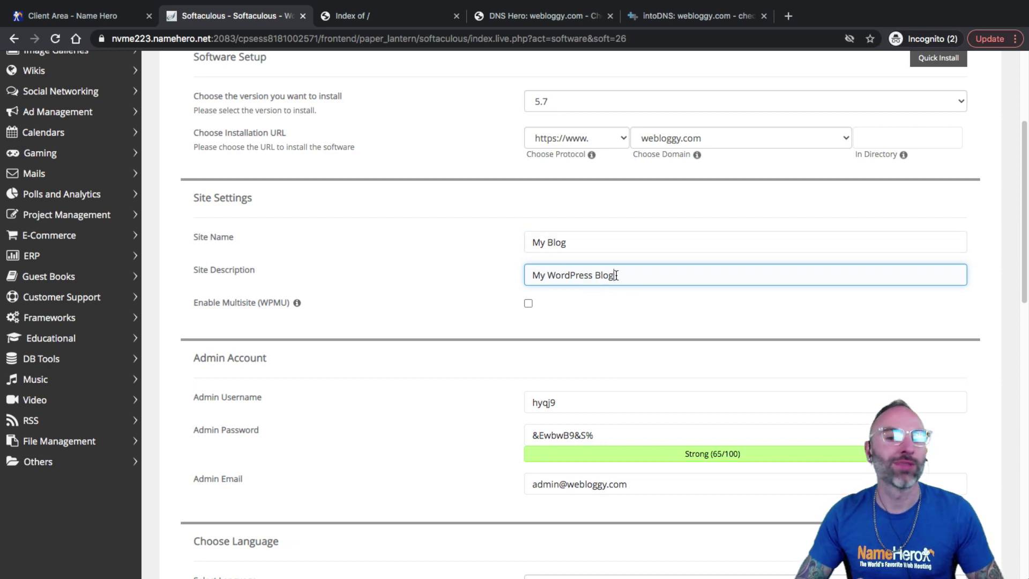
scroll(482, 364, down, 2)
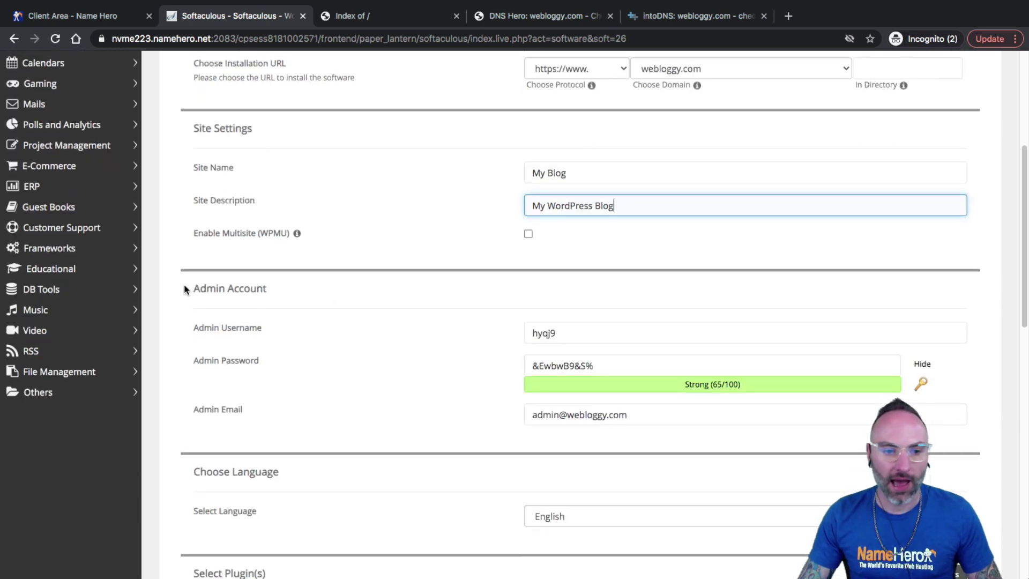
drag(184, 288, 270, 290)
Replace the default admin username with a custom username.
click(605, 334)
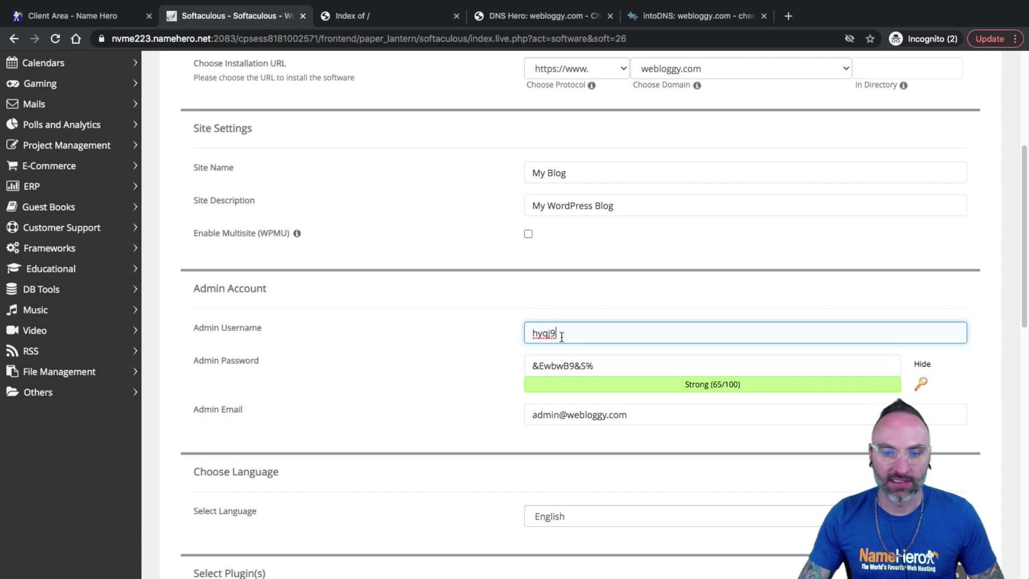
click(617, 358)
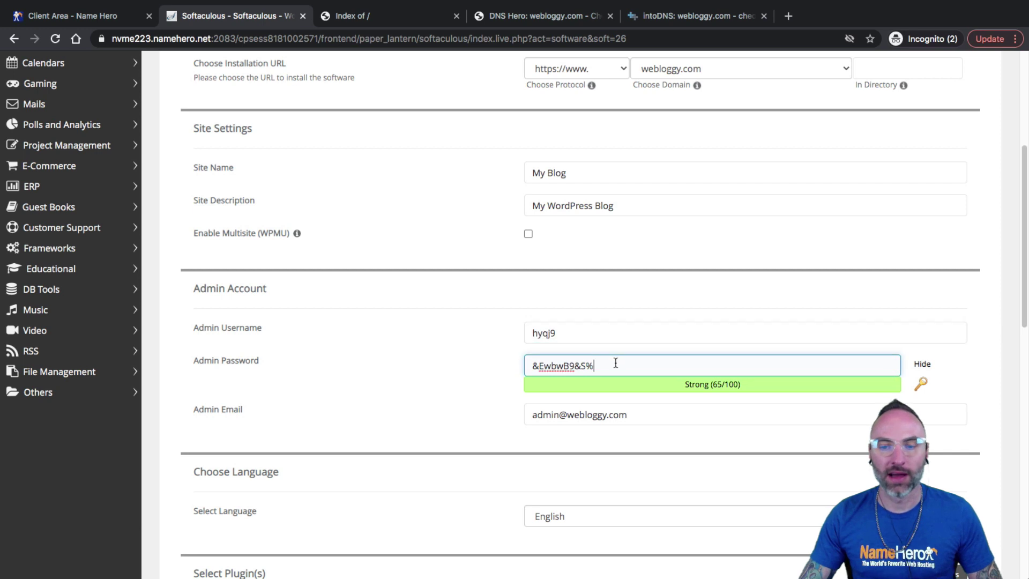
click(608, 335)
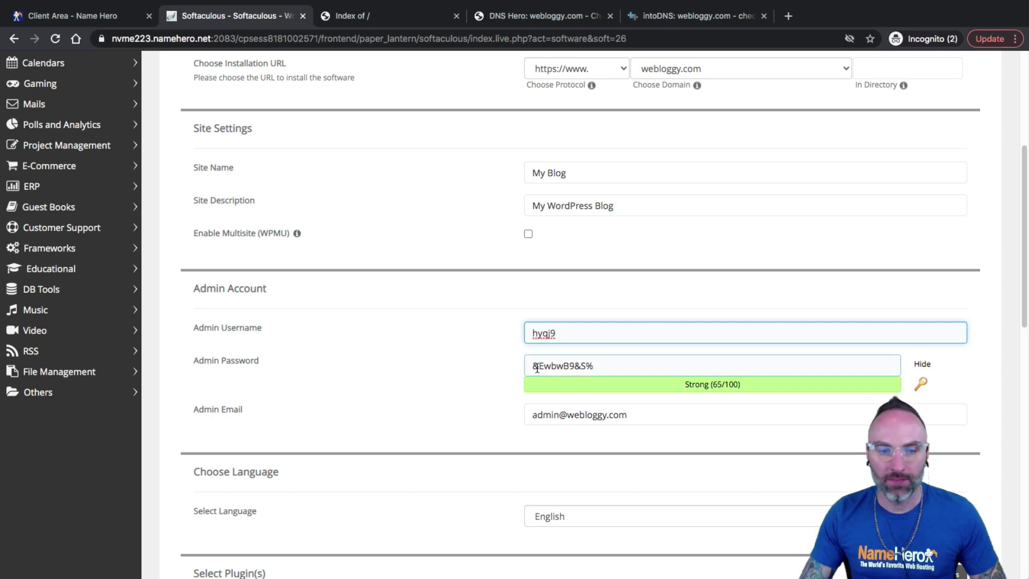
click(626, 367)
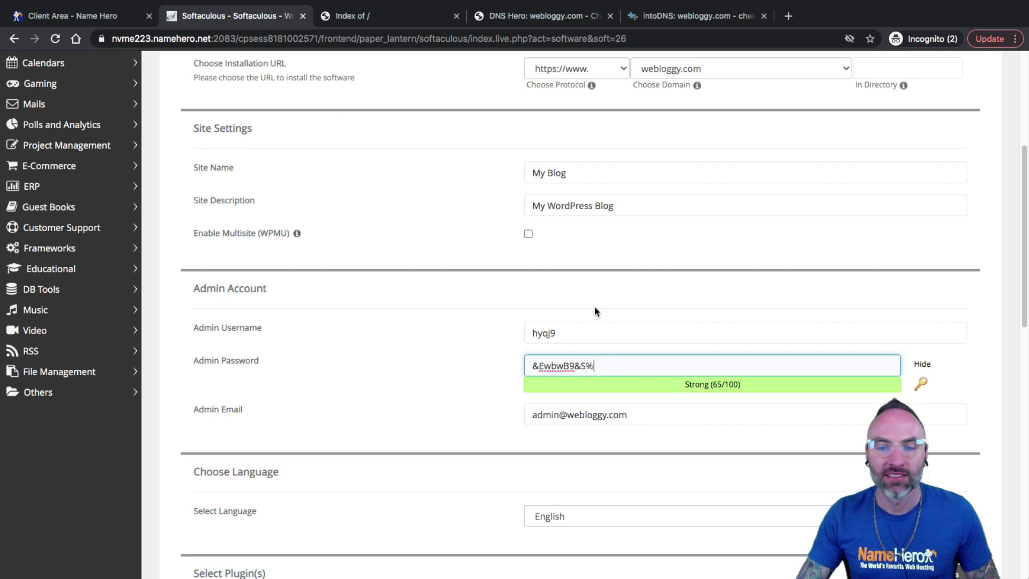
click(527, 332)
double_click(528, 333)
drag(602, 361, 488, 357)
click(543, 349)
click(569, 335)
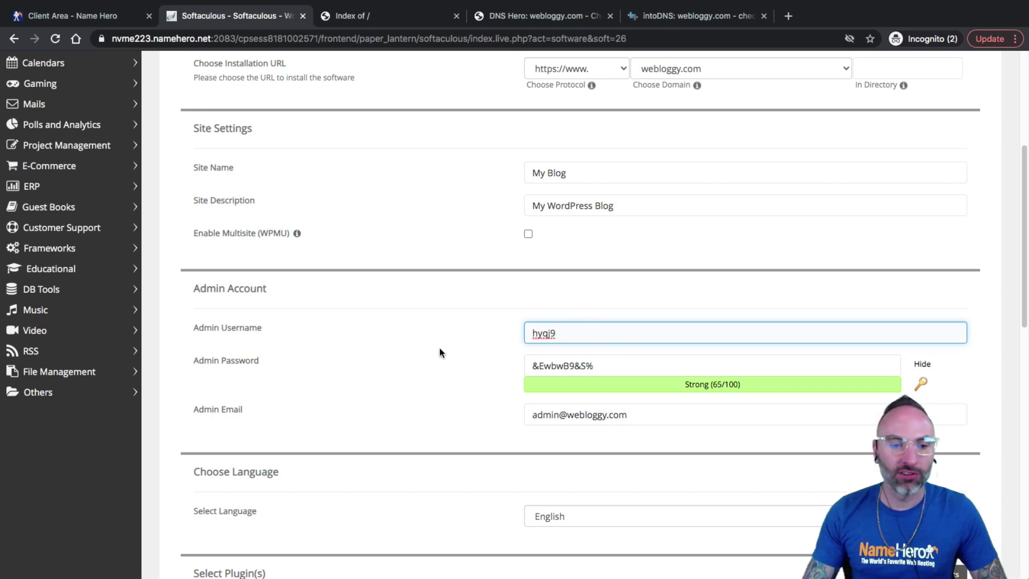
drag(530, 330, 578, 335)
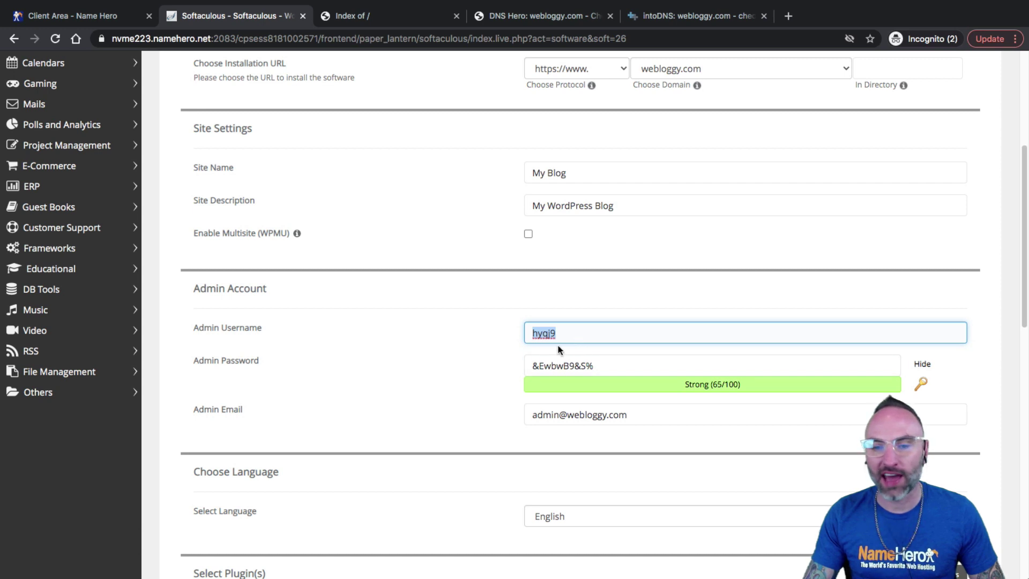
text(rgra)
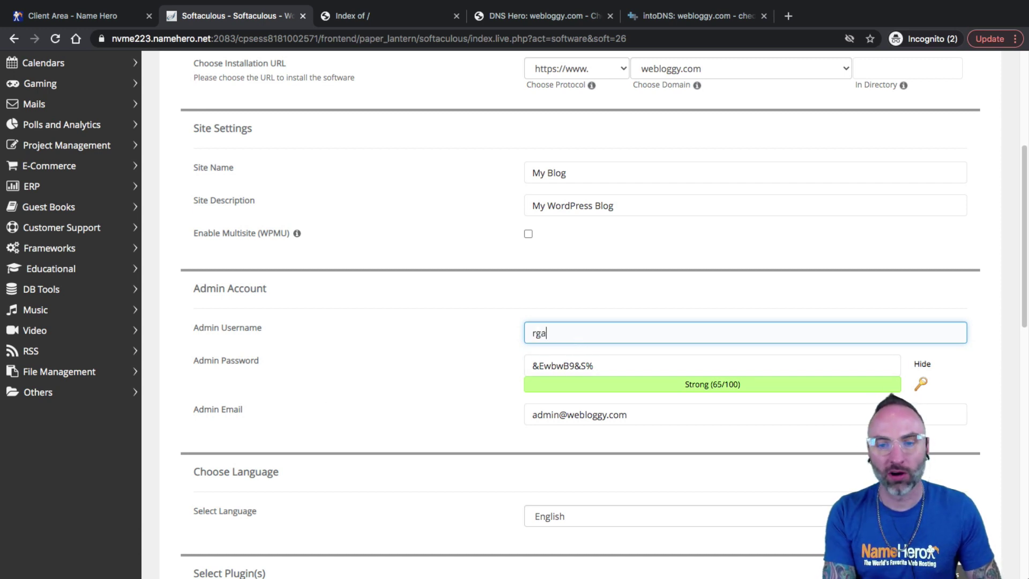
text(y)
key(BackSpace)
key(BackSpace)
text(ray12)
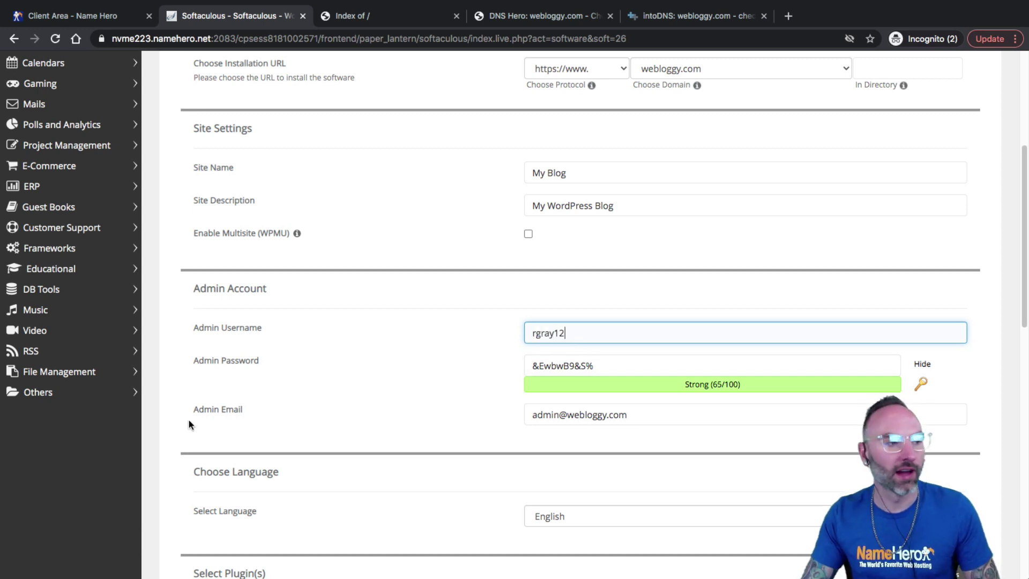
Copy the new admin username to the clipboard.
drag(572, 334, 531, 332)
right_click(557, 332)
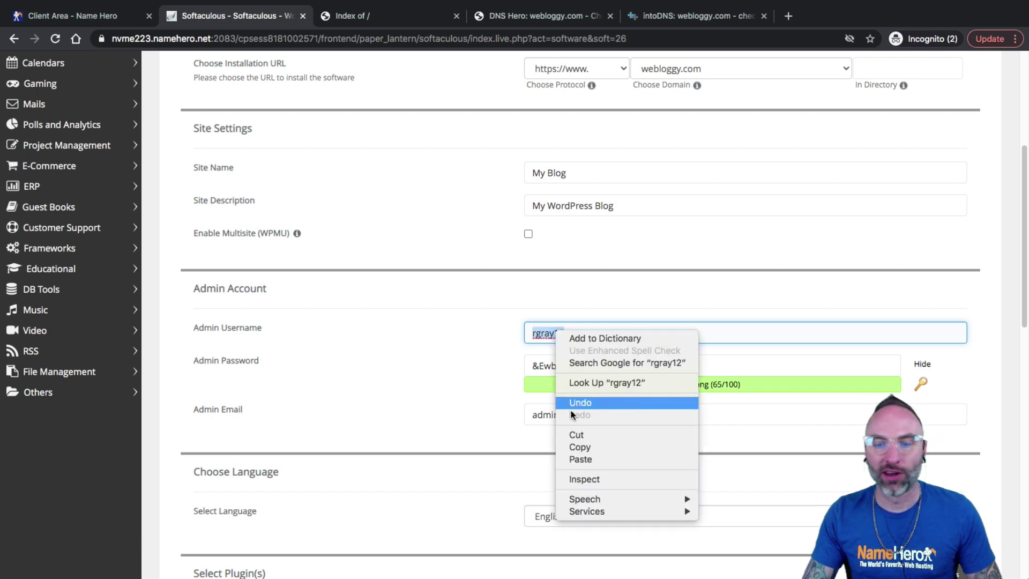
click(581, 447)
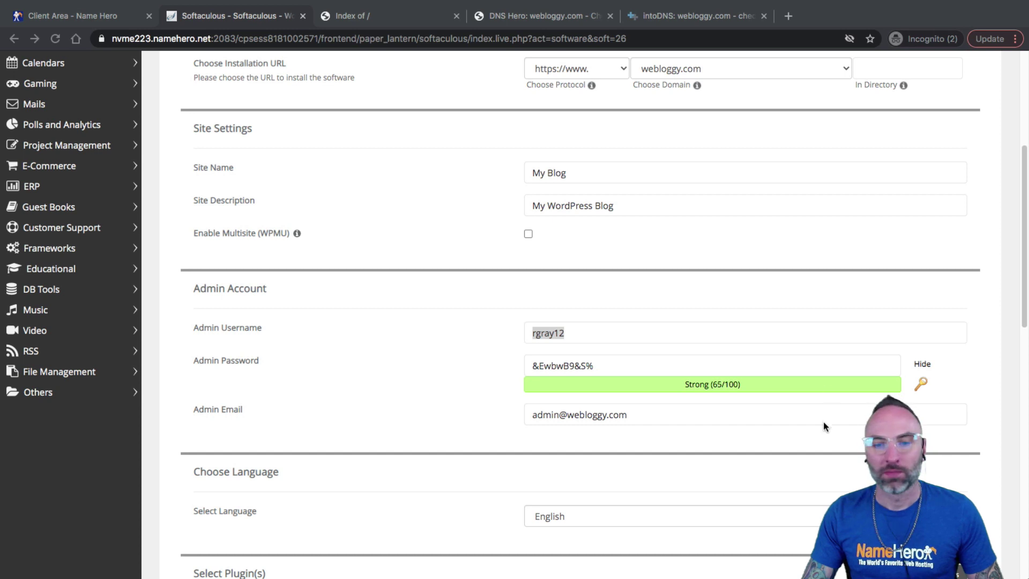
click(599, 330)
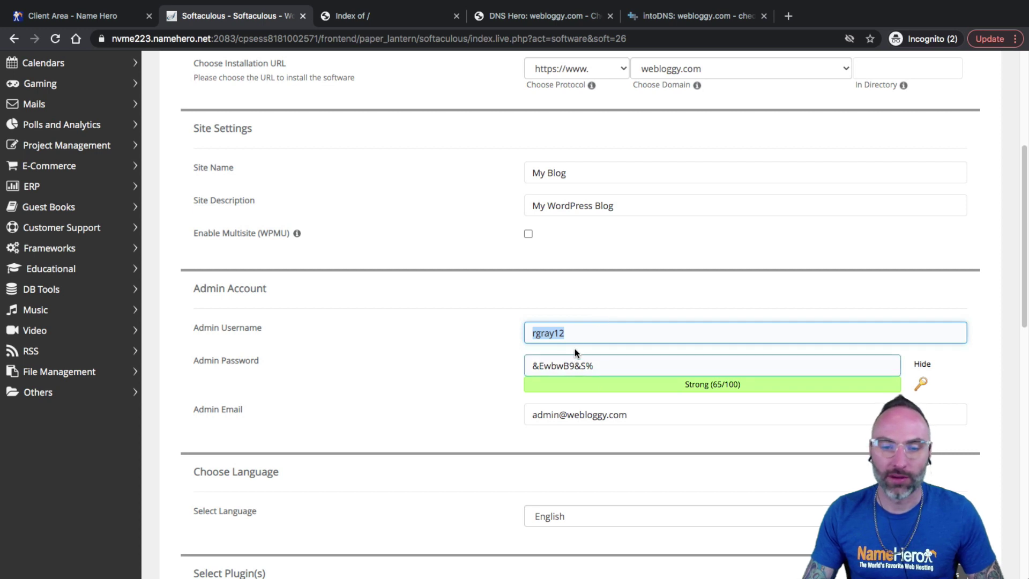
Copy the current generated admin password.
click(626, 364)
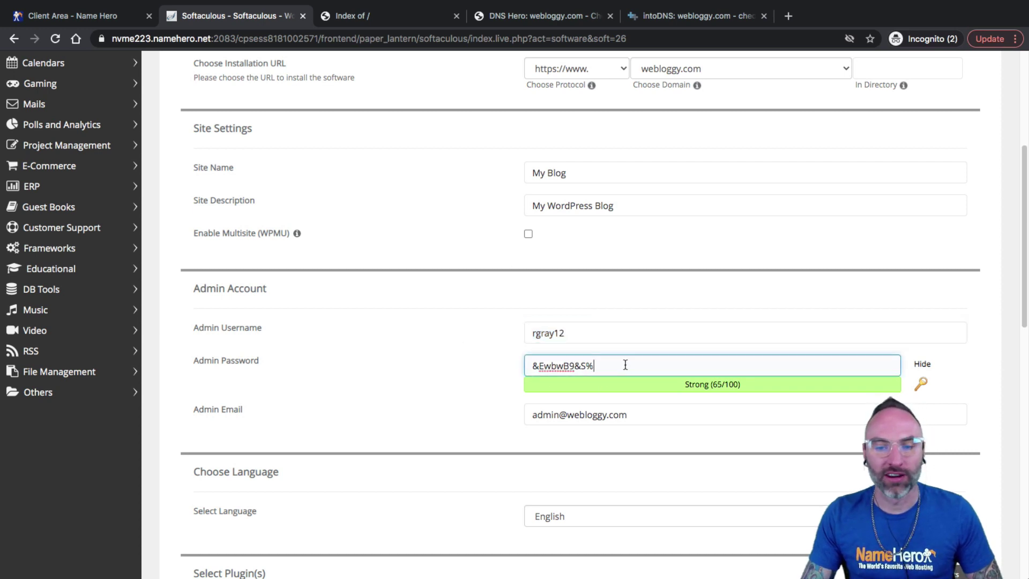
drag(600, 364, 500, 364)
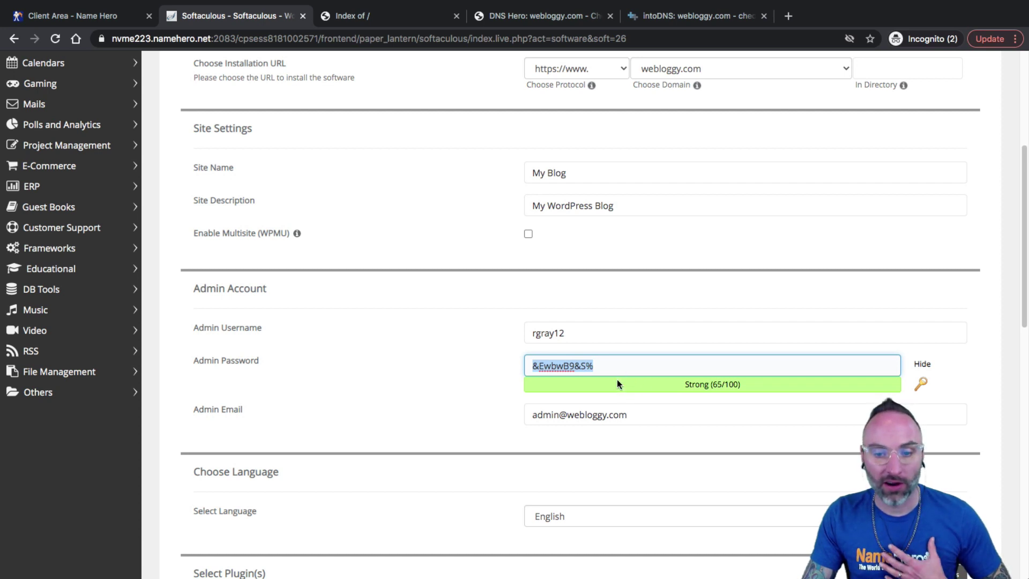
drag(606, 364, 547, 360)
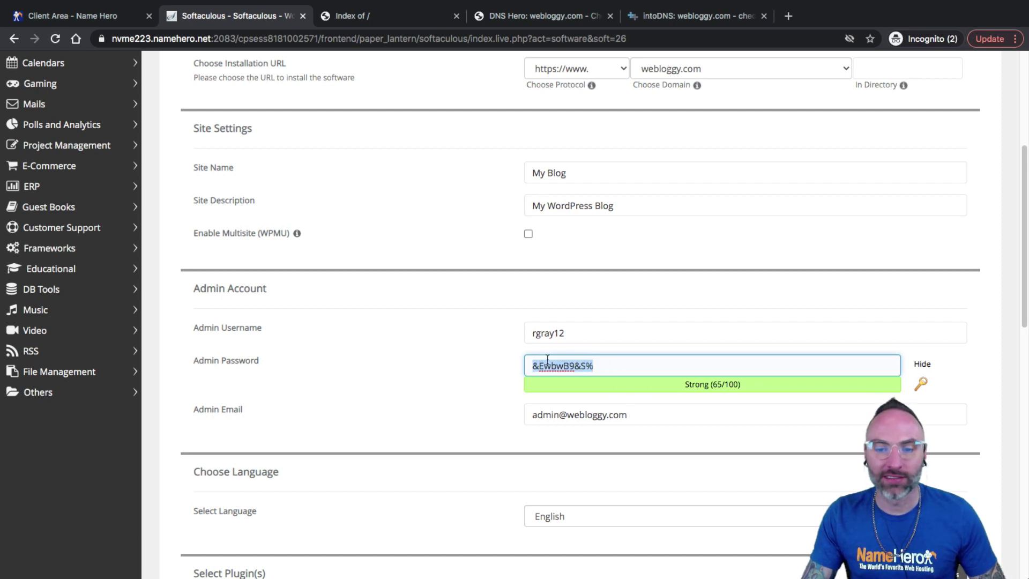
right_click(547, 359)
click(568, 411)
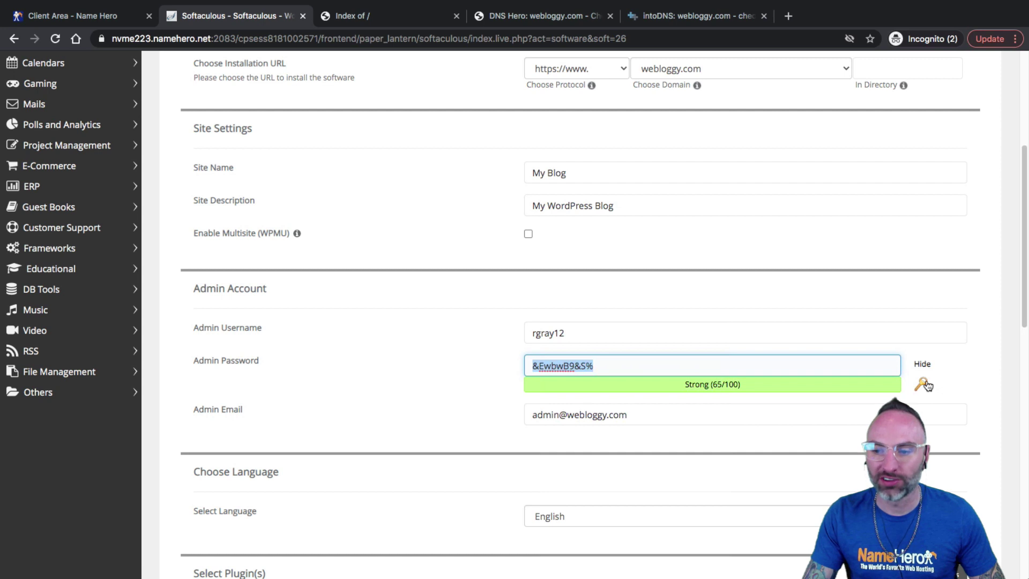
Generate a new admin password and append the copied one, reaching a Strong 100/100 rating.
click(923, 385)
triple_click(625, 363)
right_click(626, 363)
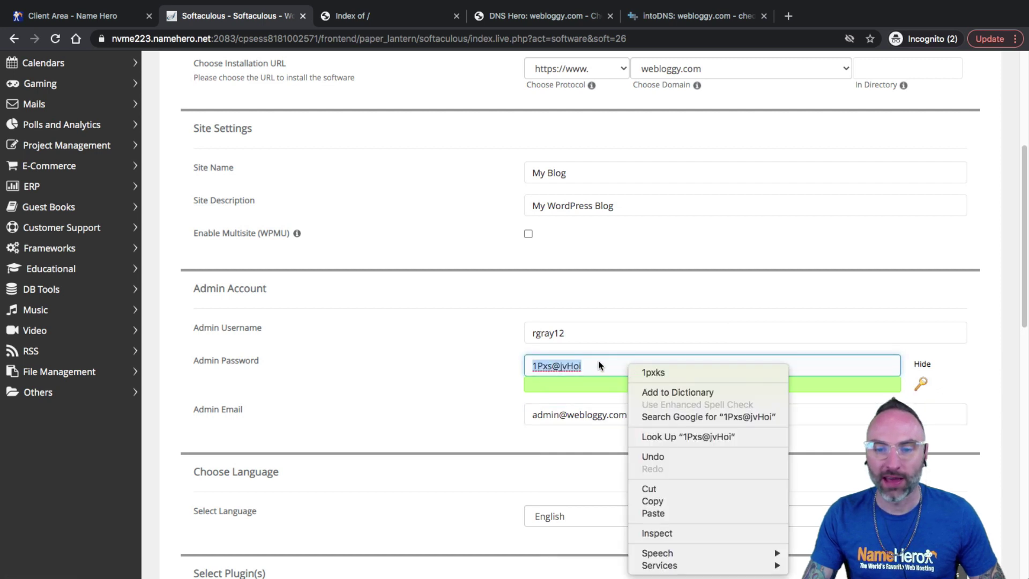
click(598, 365)
key(super+v)
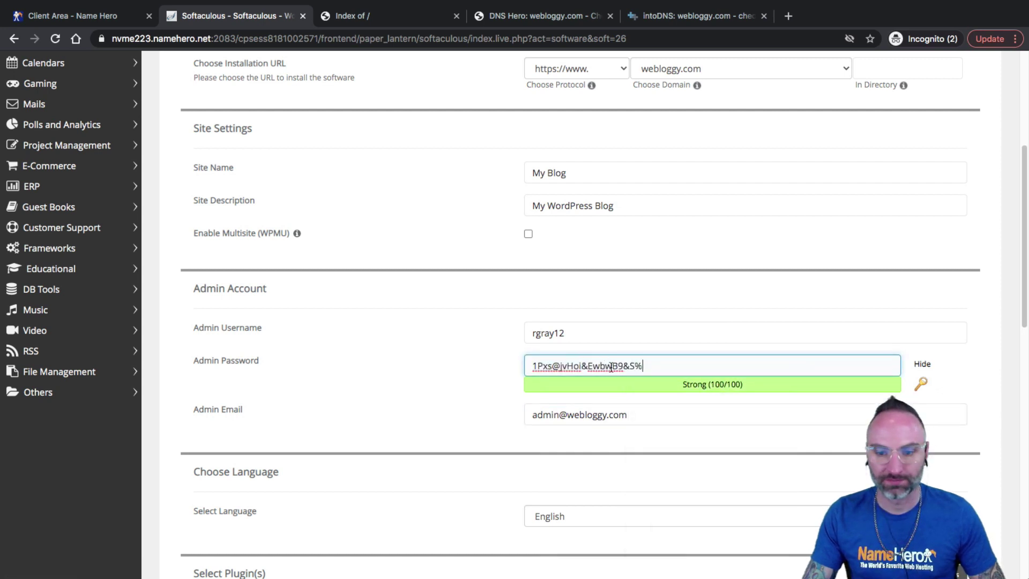
triple_click(612, 367)
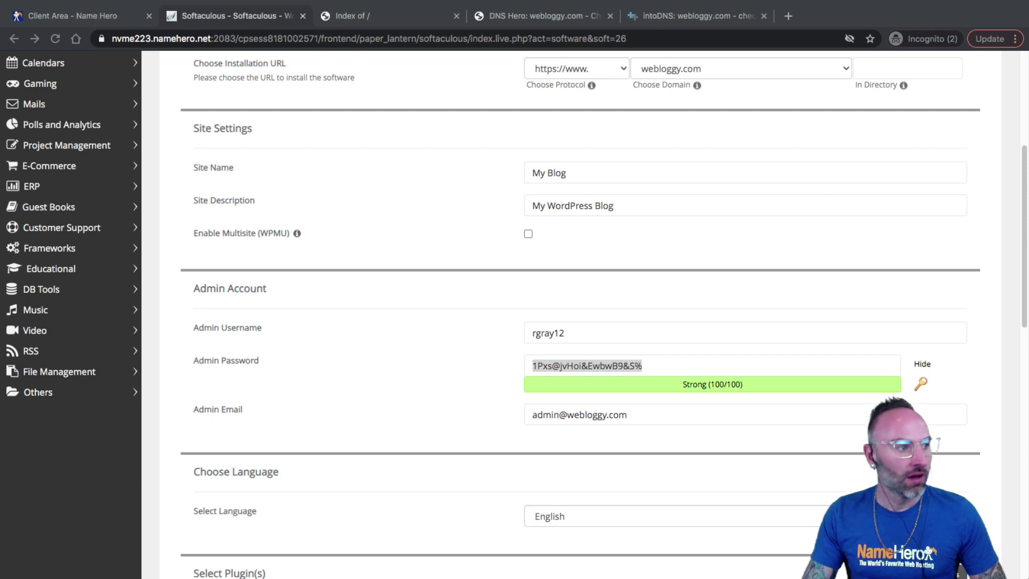
click(686, 349)
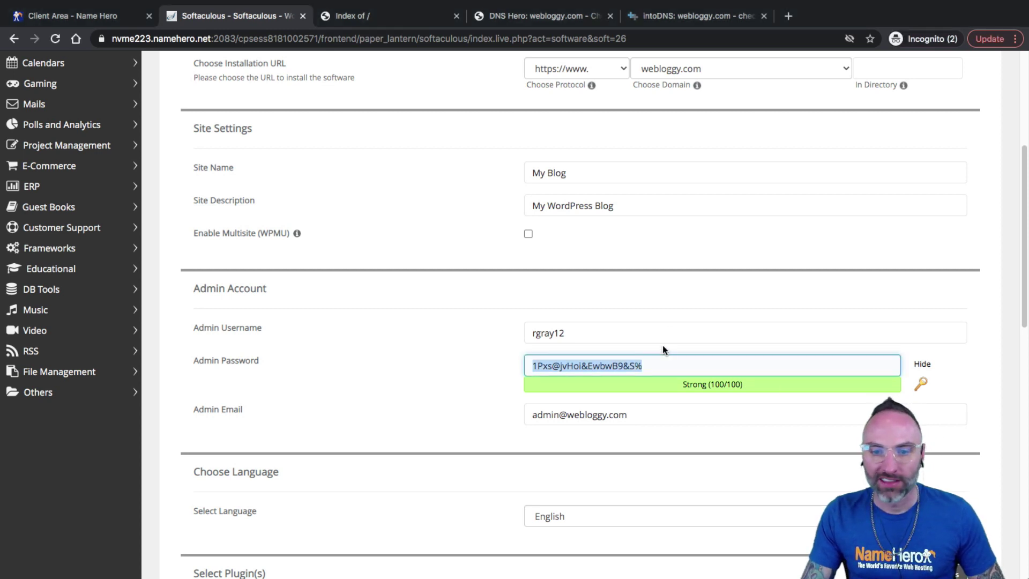
click(634, 342)
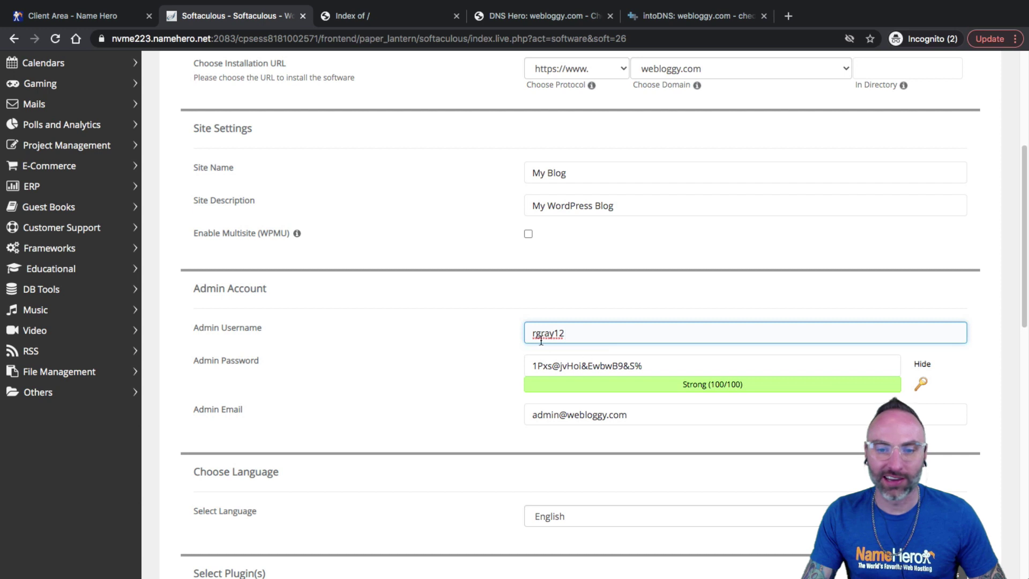
click(533, 362)
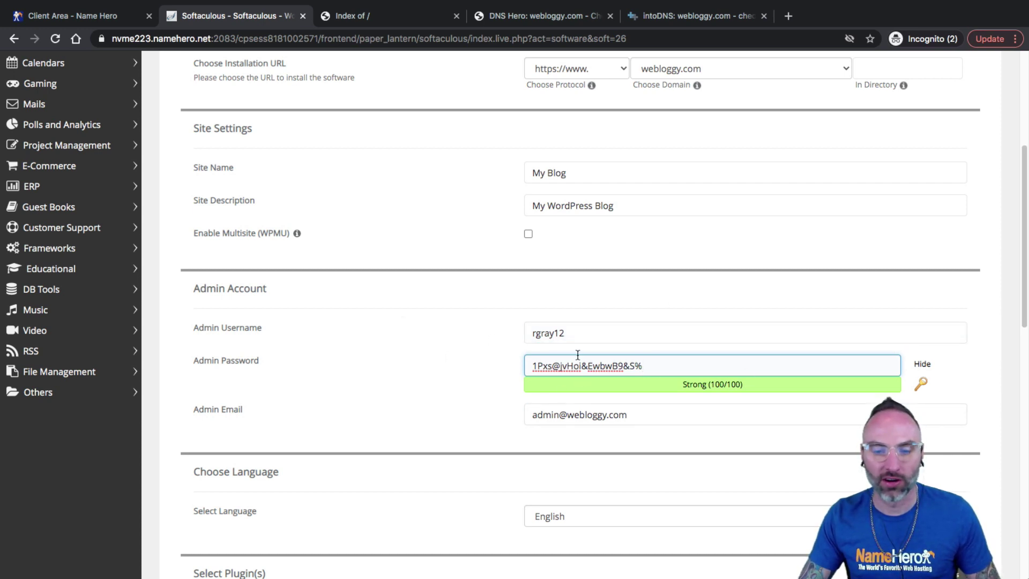
Erase the default address in Admin Email and enter the site owner's own e-mail address.
scroll(578, 355, down, 1)
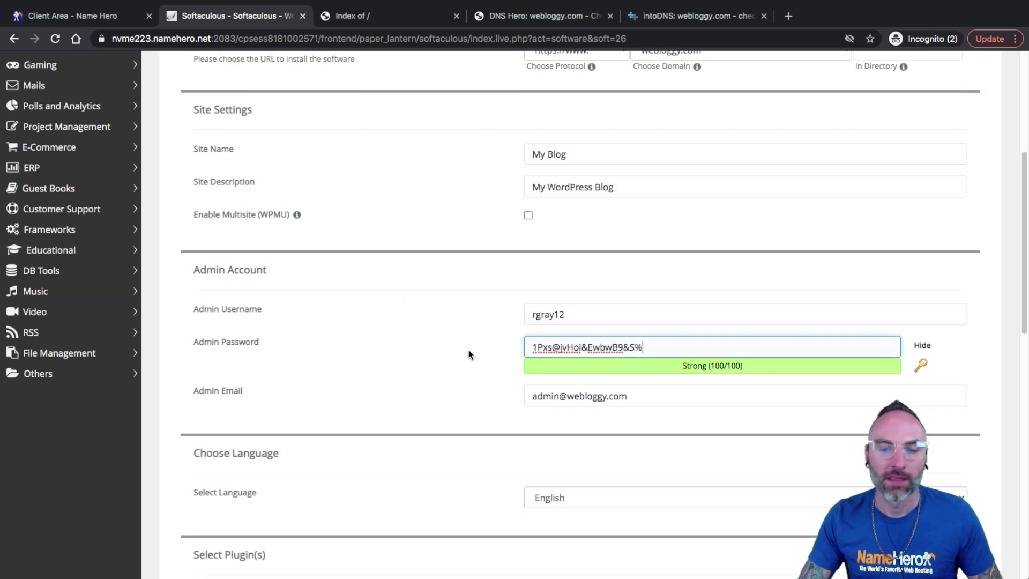
click(630, 406)
drag(644, 396, 515, 388)
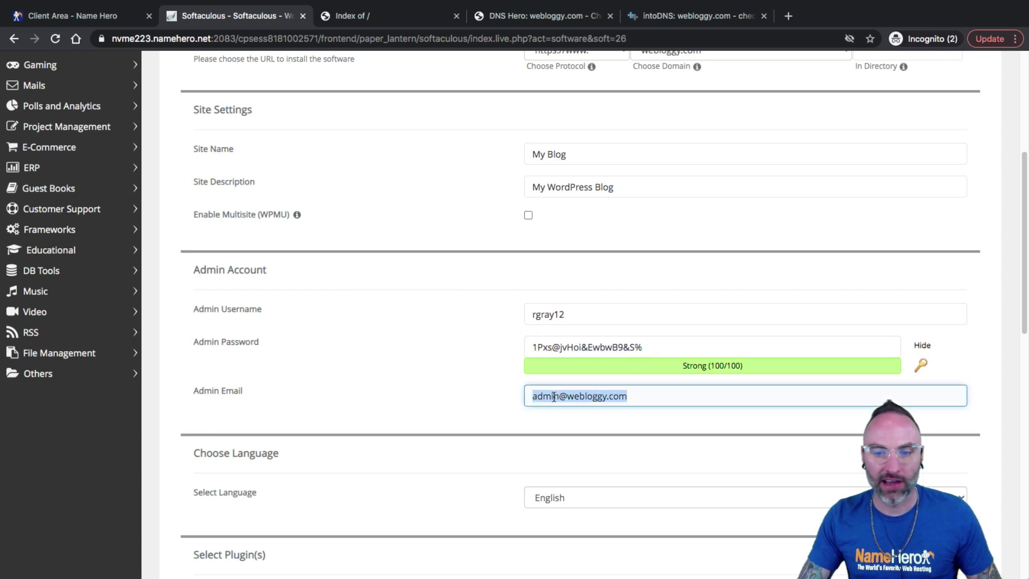
drag(532, 346, 668, 346)
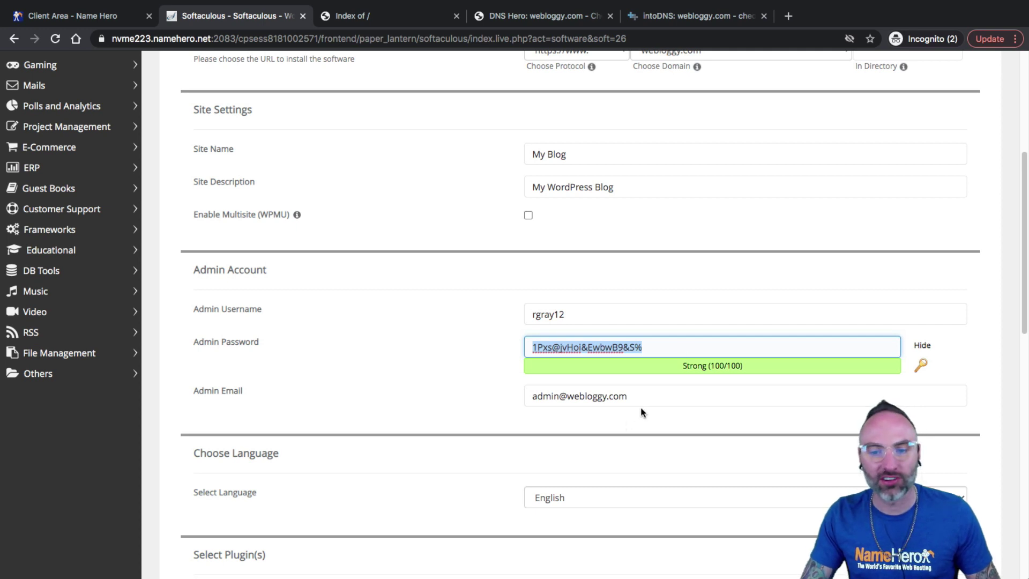
drag(640, 399, 526, 394)
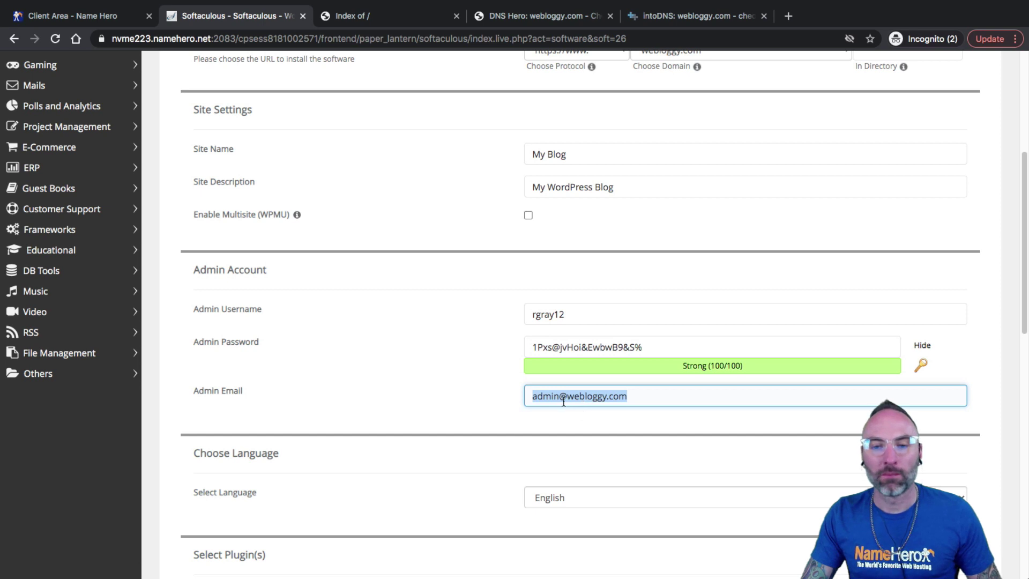
key(Right)
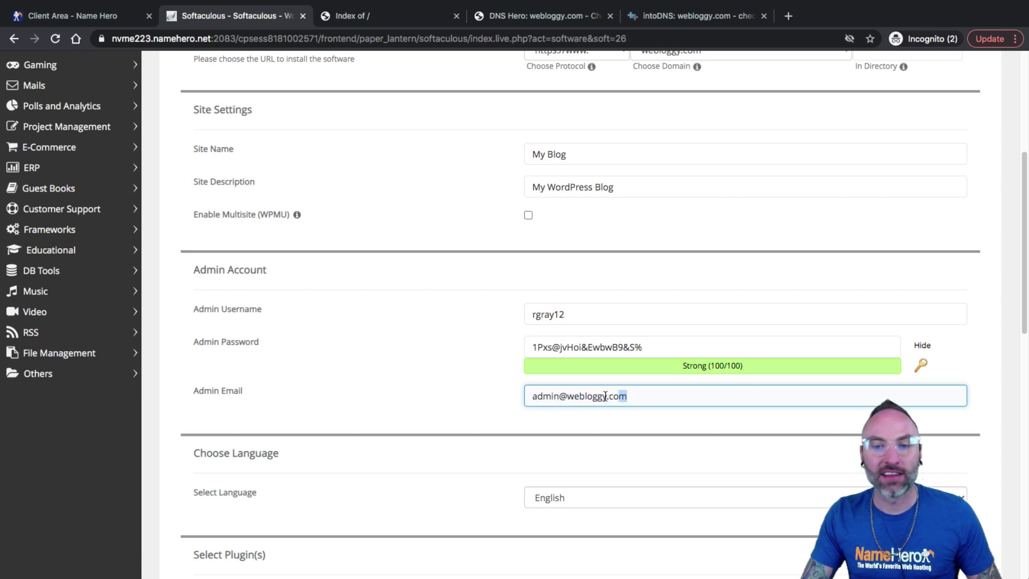
mouse_move(605, 397)
mouse_down()
mouse_move(535, 394)
mouse_move(569, 435)
mouse_move(620, 399)
mouse_up()
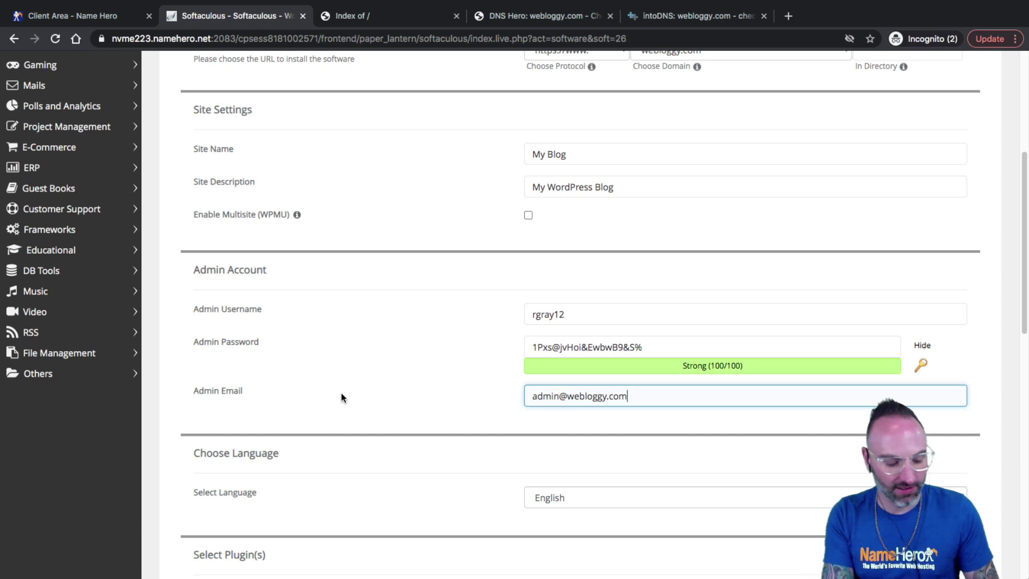
key(BackSpace)
key(BackSpace)
key(BackSpace)
key(BackSpace)
key(BackSpace)
key(BackSpace)
key(BackSpace)
key(BackSpace)
key(BackSpace)
key(BackSpace)
key(BackSpace)
key(BackSpace)
key(BackSpace)
key(BackSpace)
key(BackSpace)
key(BackSpace)
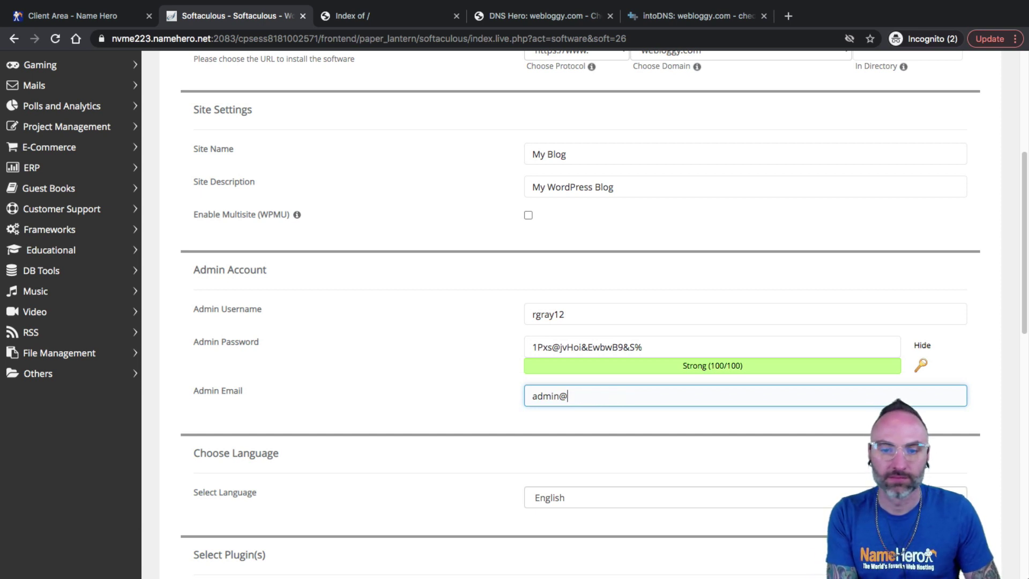
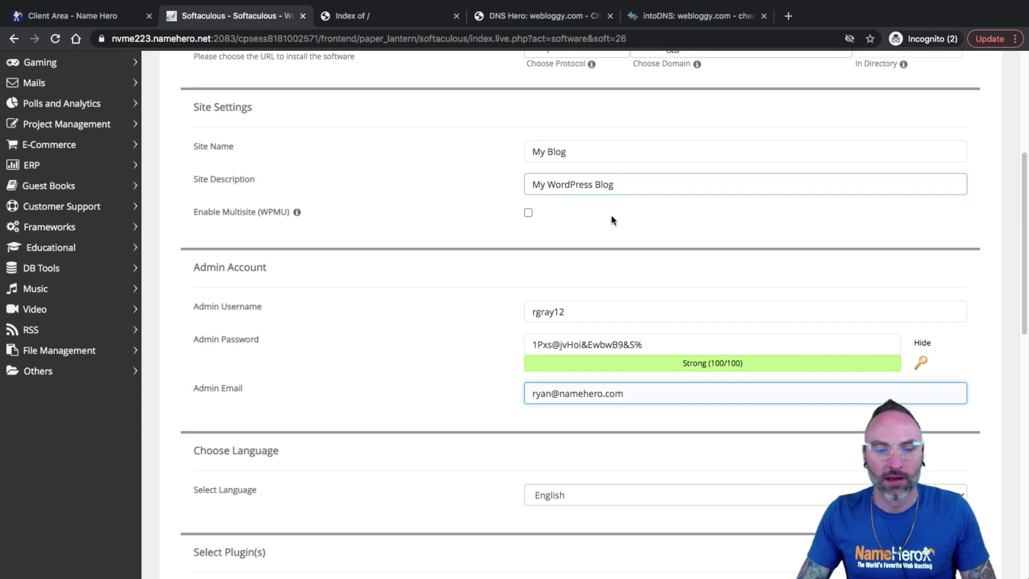
scroll(611, 217, down, 3)
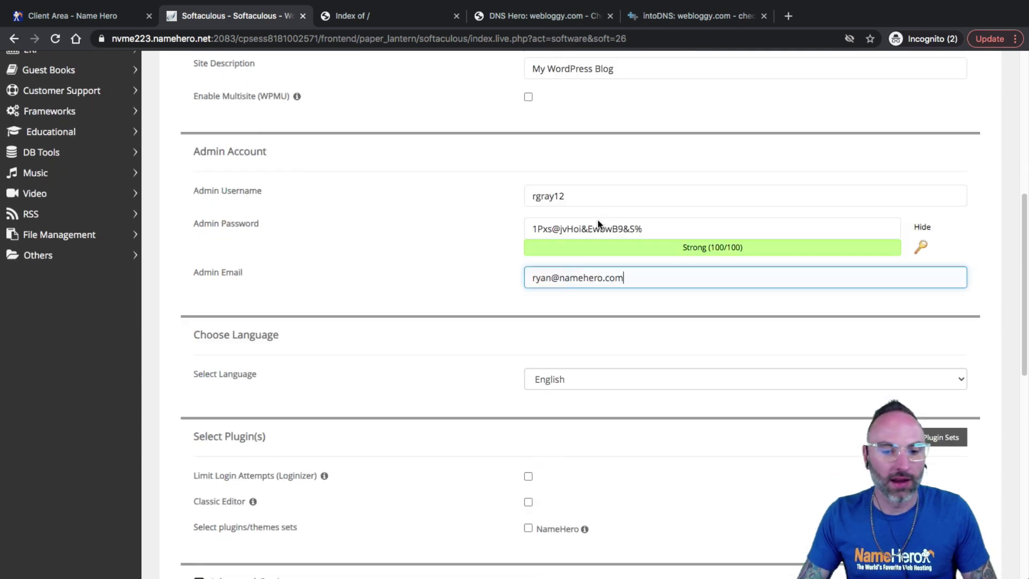
click(536, 378)
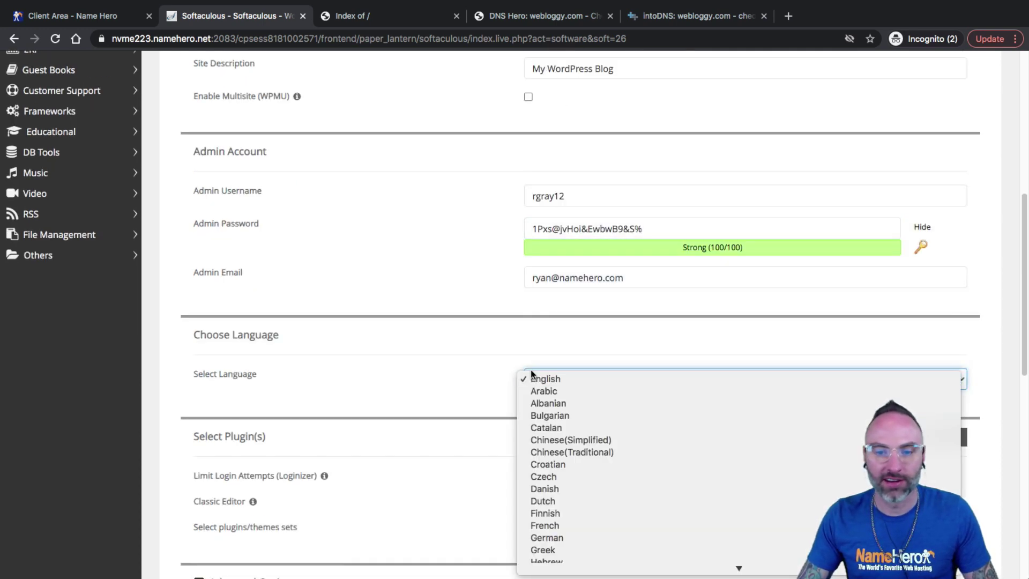
scroll(620, 459, down, 5)
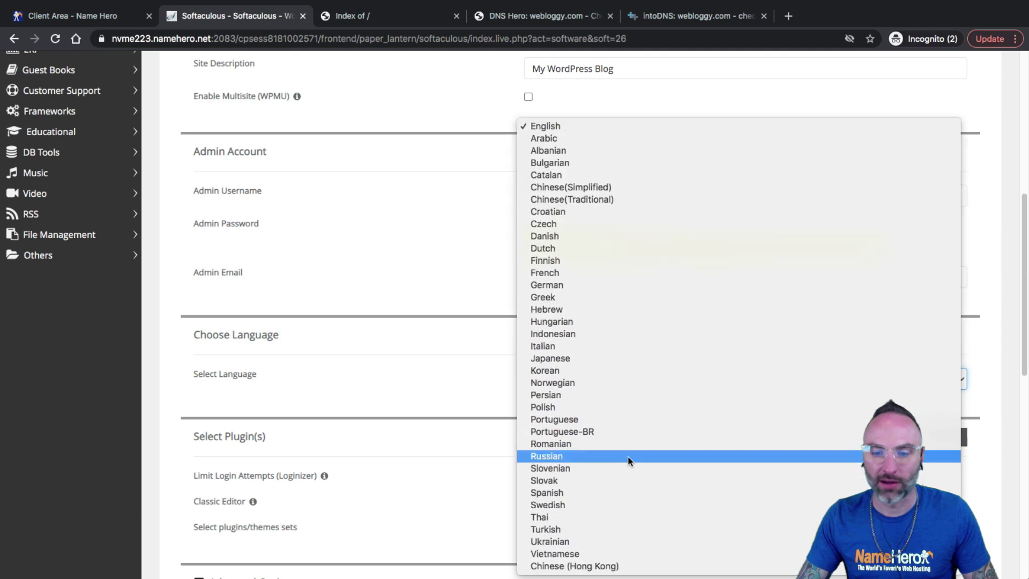
click(573, 124)
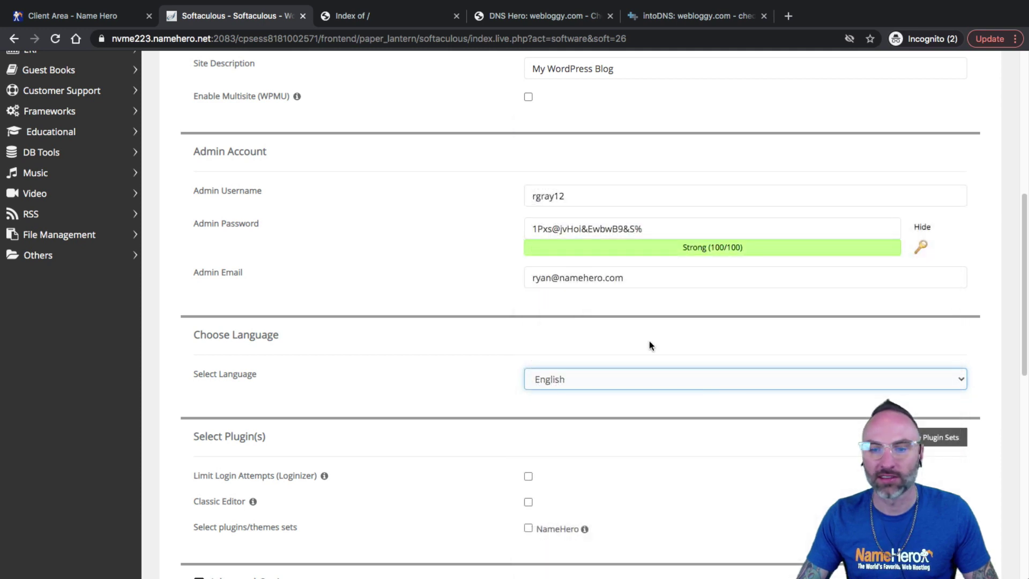
click(582, 357)
scroll(597, 358, down, 2)
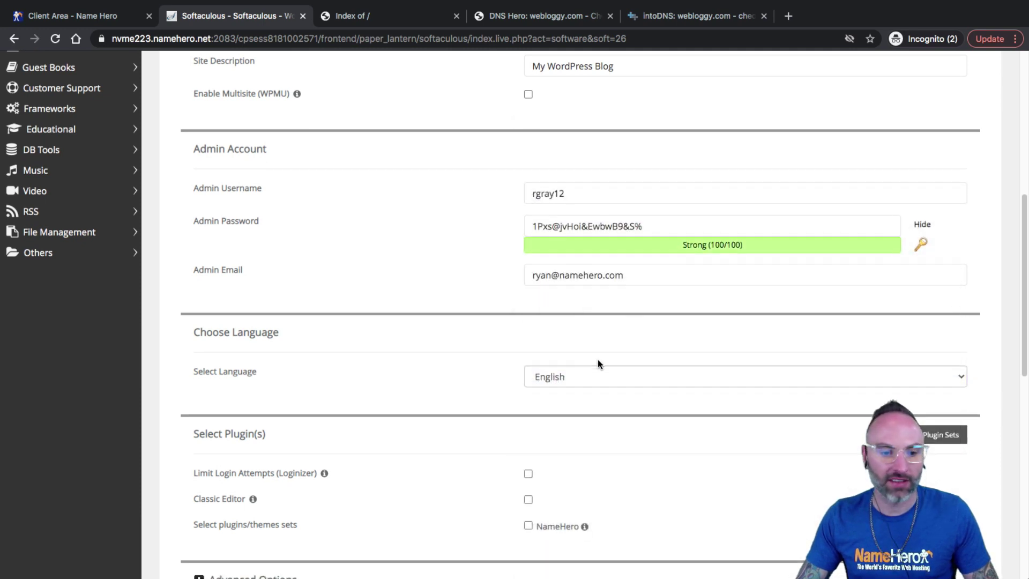
scroll(551, 364, down, 1)
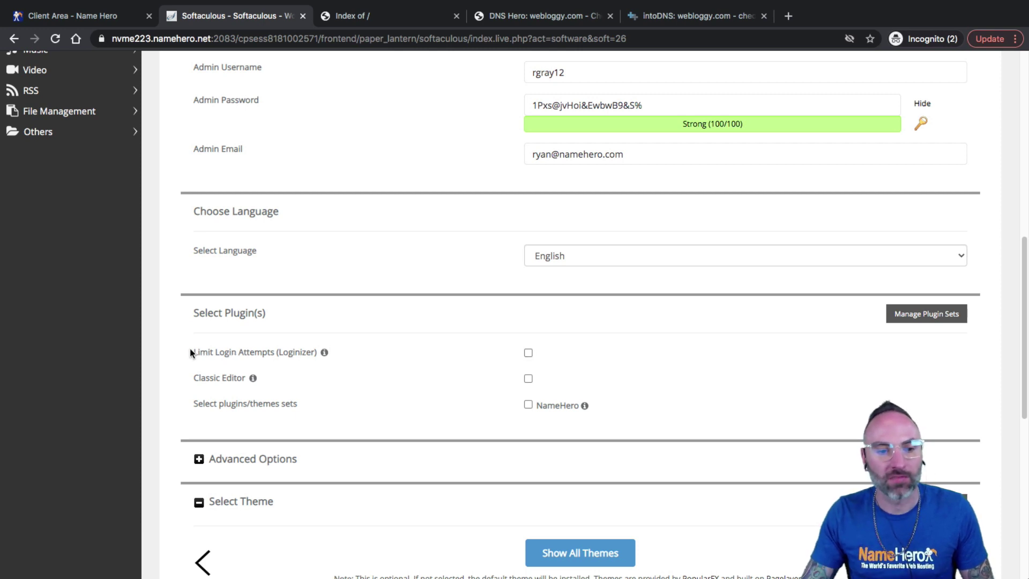
Review the Loginizer and Classic Editor options, then show the NameHero plugin set's contents.
drag(194, 352, 323, 364)
mouse_move(325, 355)
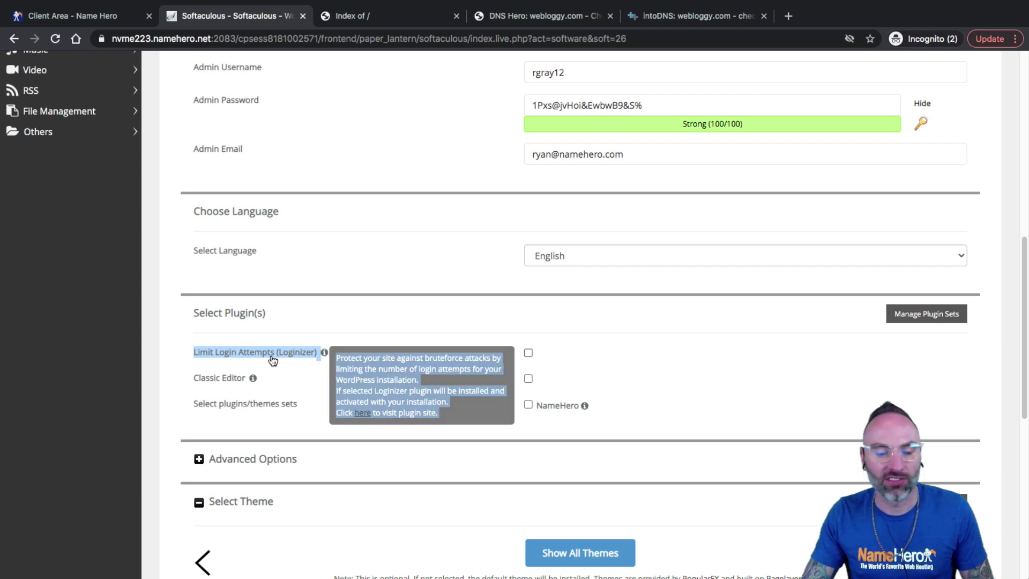
click(174, 367)
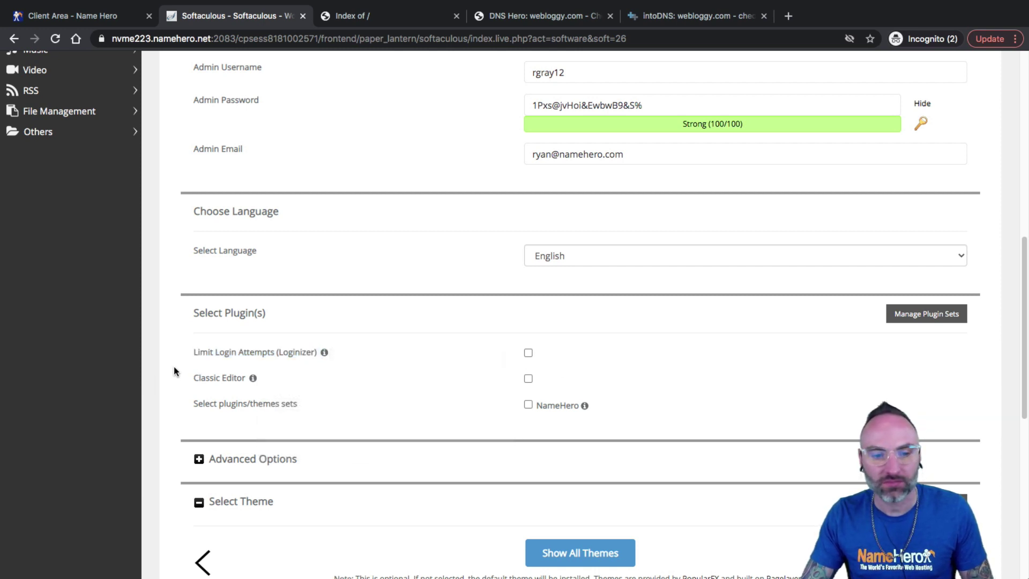
scroll(182, 367, down, 1)
drag(185, 365, 253, 363)
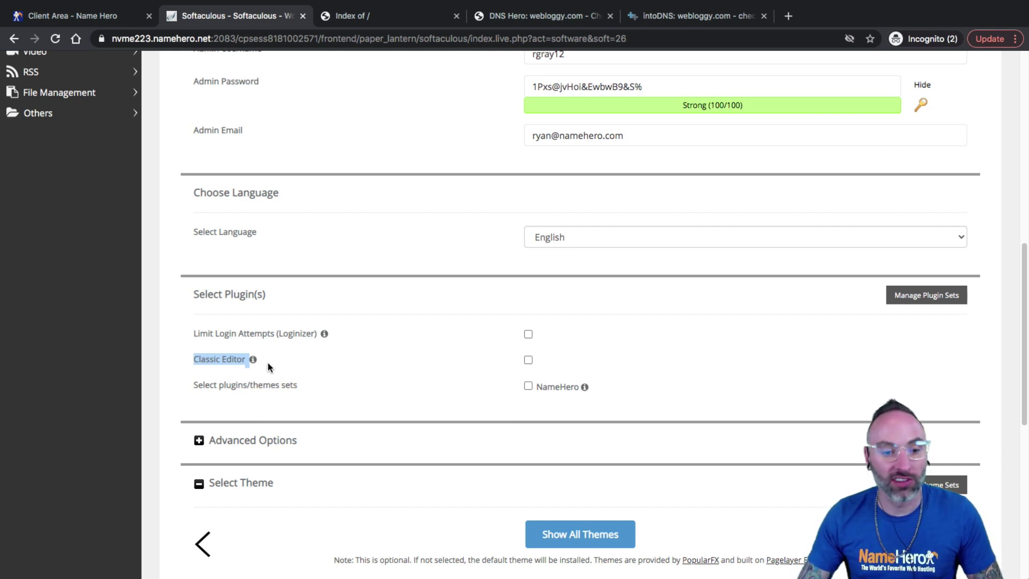
mouse_move(253, 362)
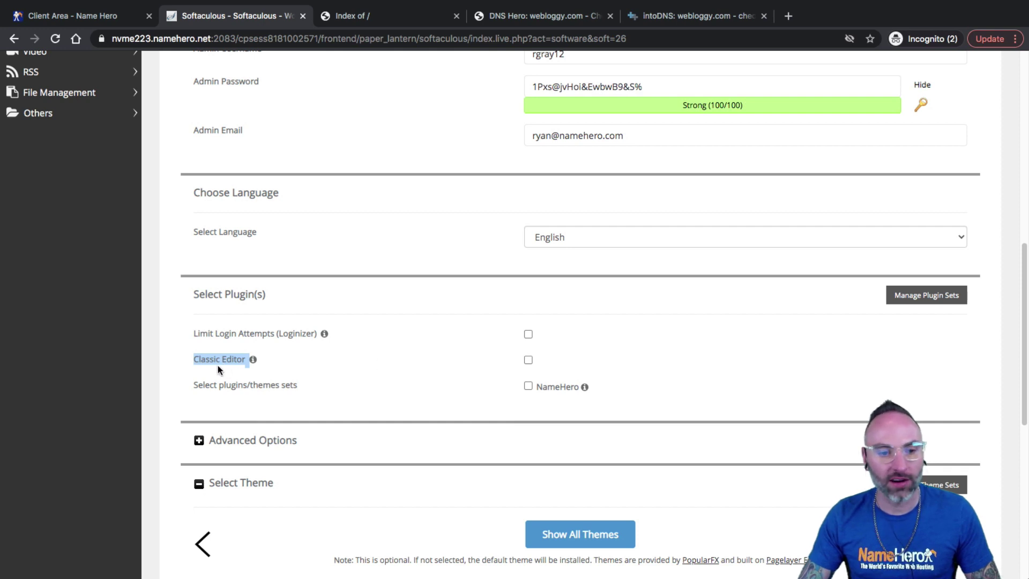
click(186, 368)
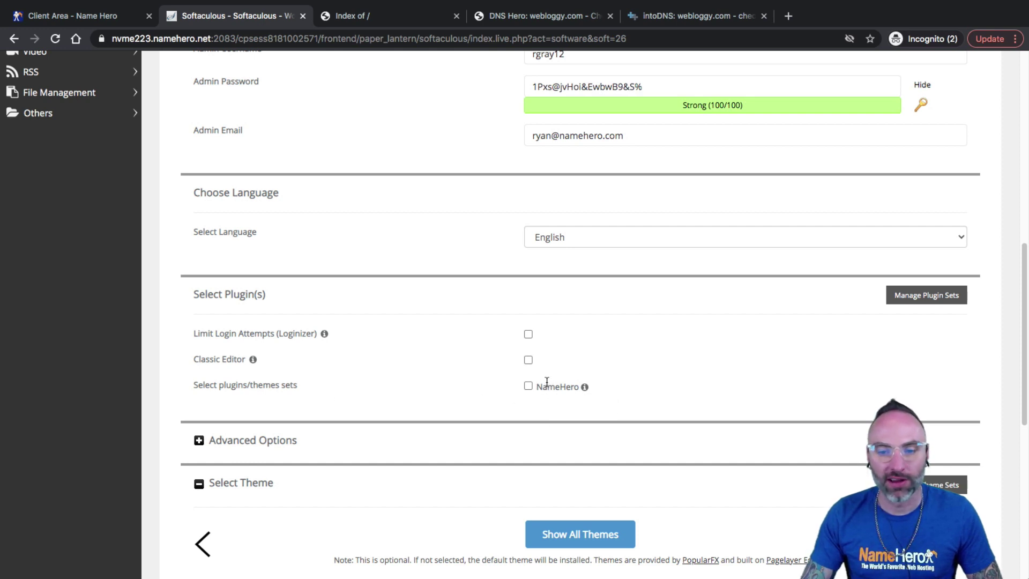
click(584, 387)
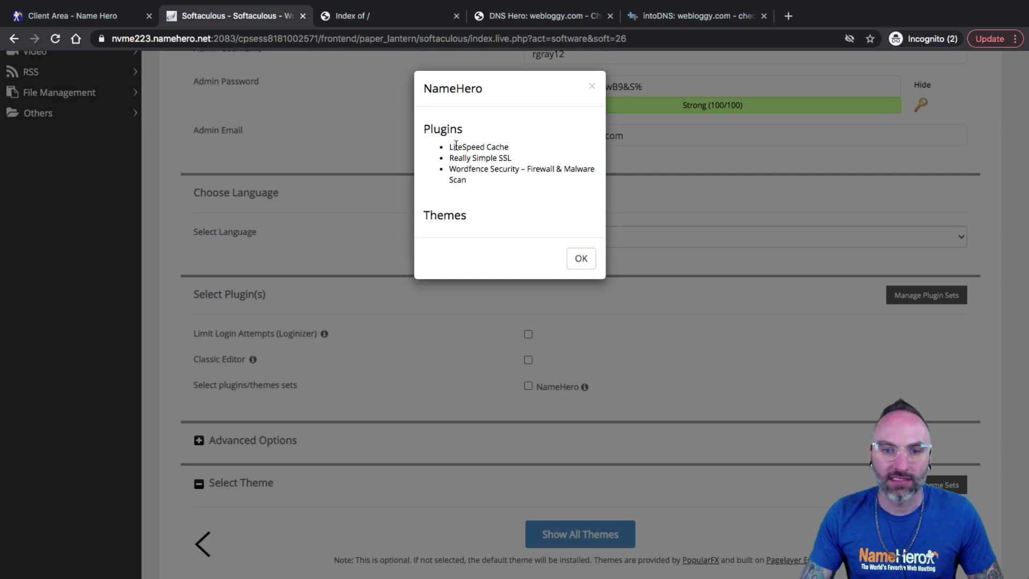
drag(450, 147, 519, 161)
click(517, 160)
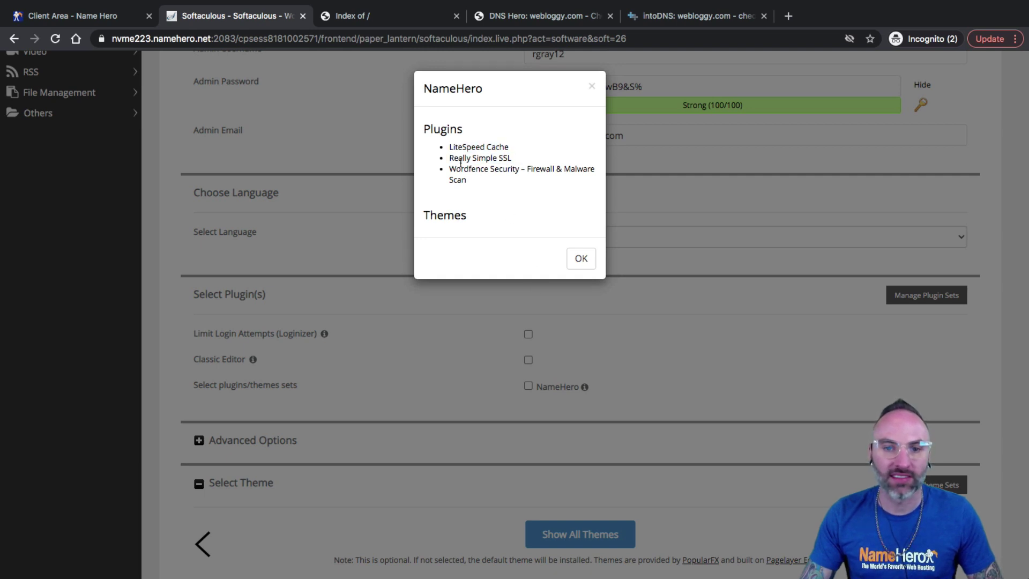
drag(449, 171, 440, 148)
click(481, 187)
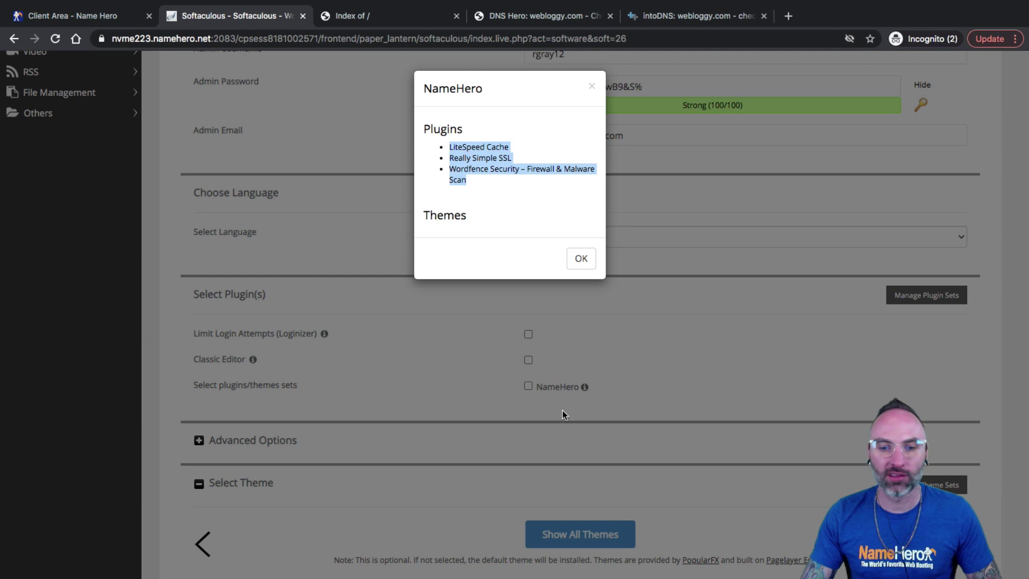
click(498, 151)
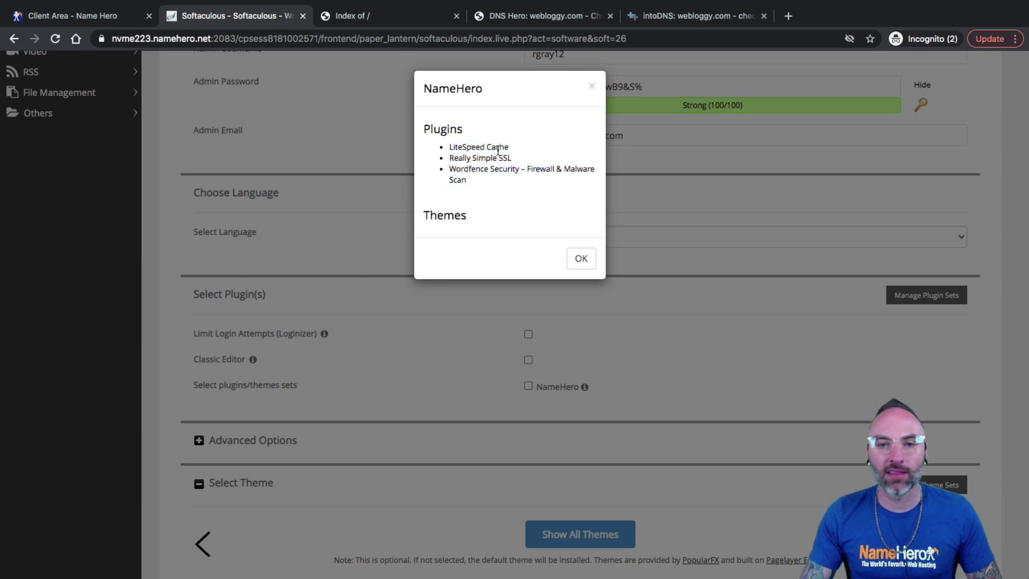
drag(518, 147, 449, 142)
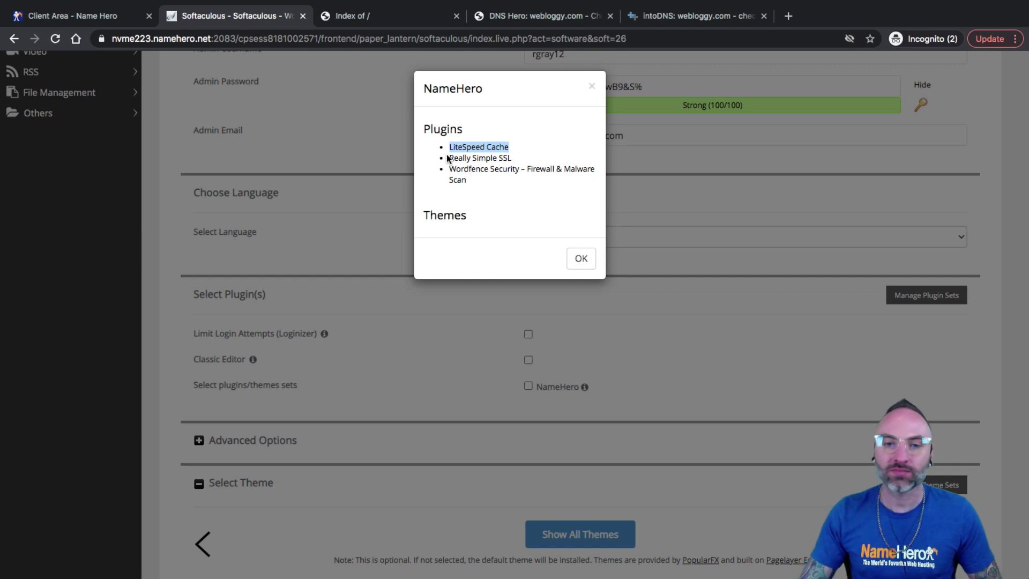
drag(448, 157, 527, 161)
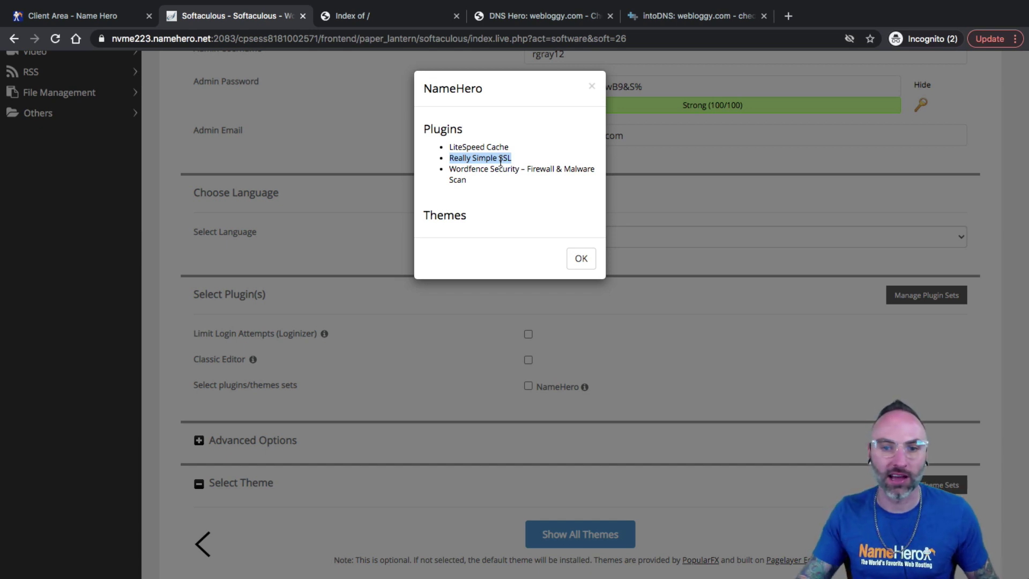
Review the Really Simple SSL and Wordfence Security entries, then close the NameHero details box.
drag(513, 160, 432, 159)
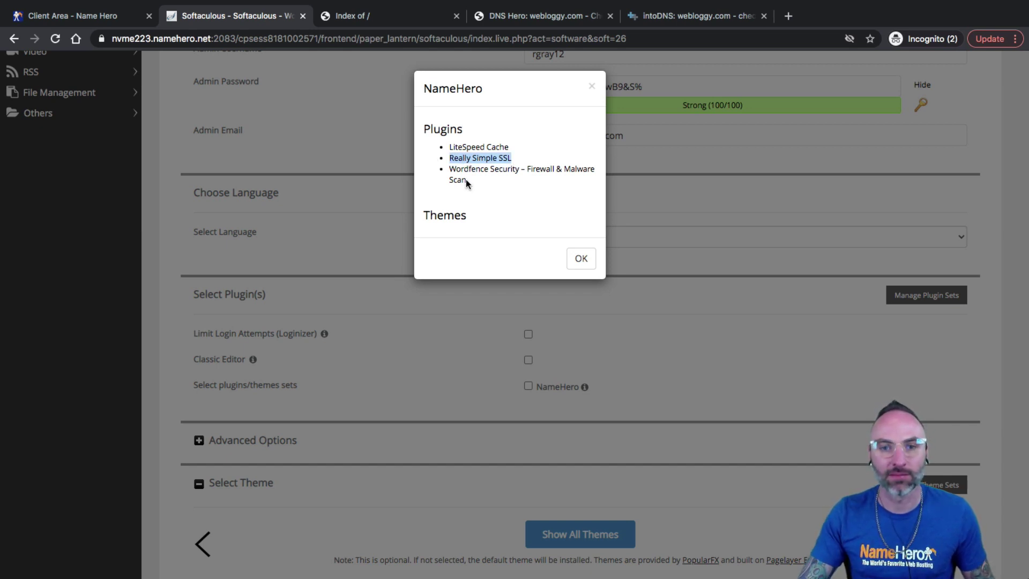
drag(467, 182, 452, 168)
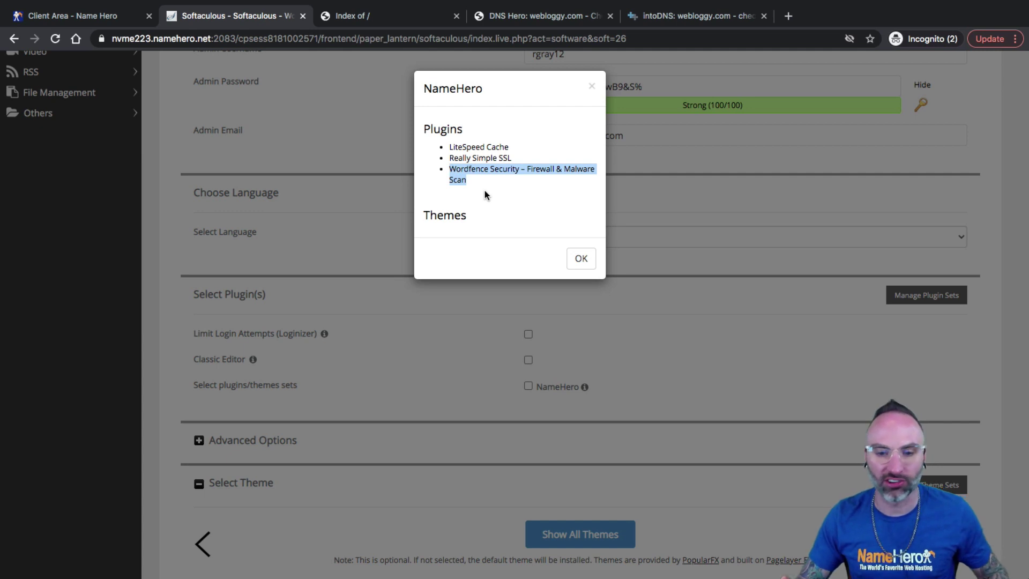
click(449, 189)
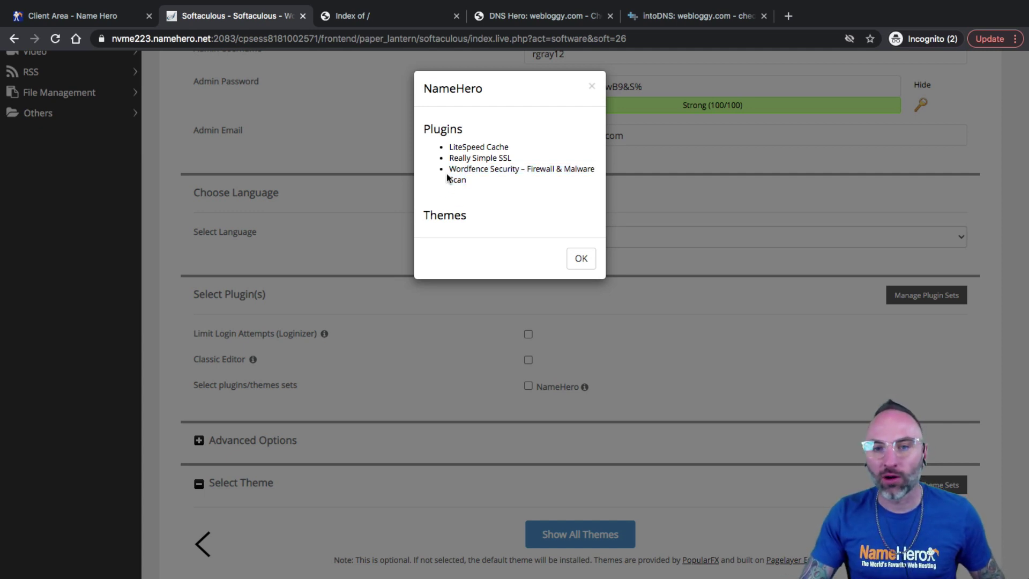
drag(449, 169, 520, 169)
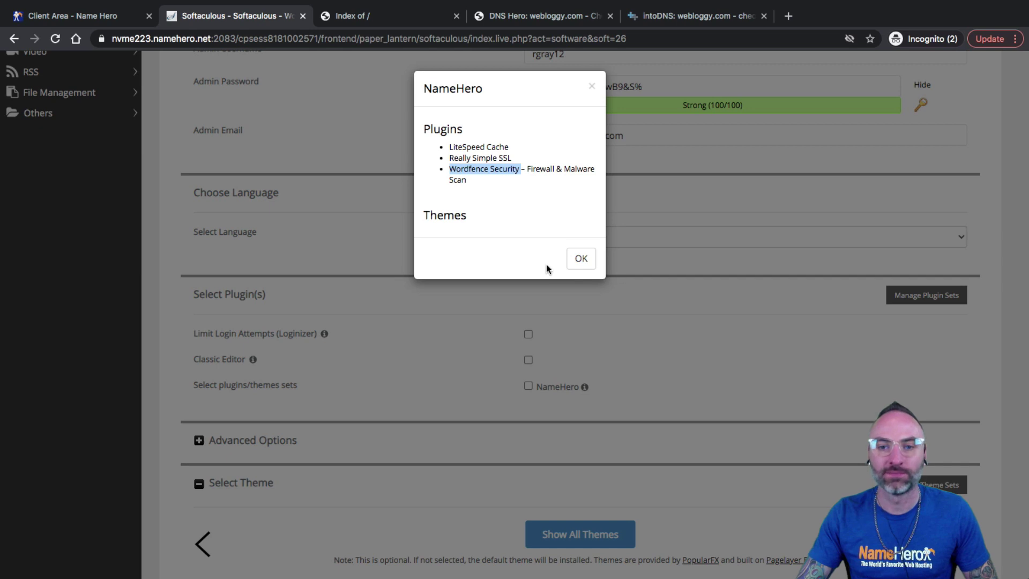
click(580, 259)
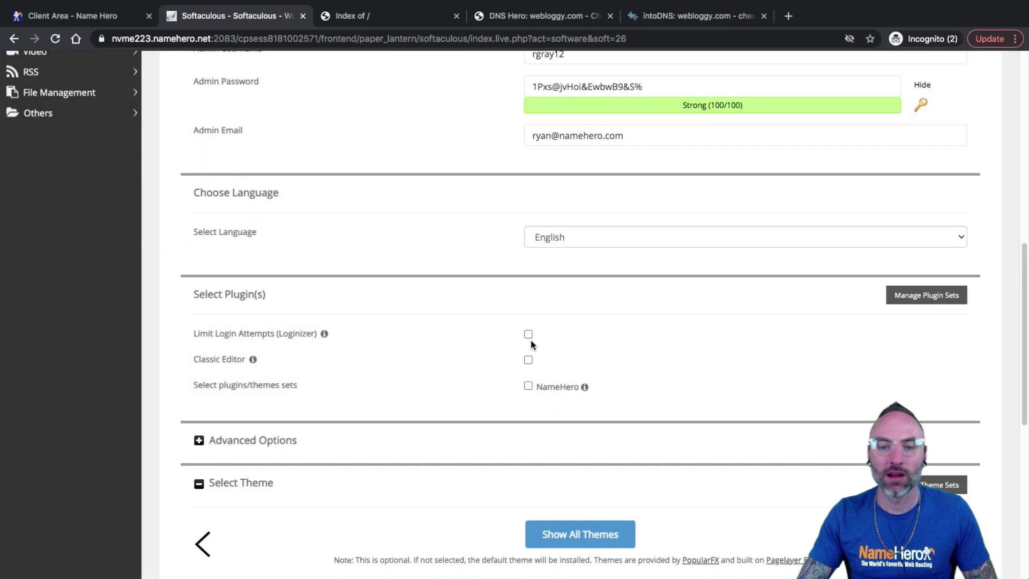
Tick the NameHero plugin set, then open the Show All Themes gallery.
click(529, 386)
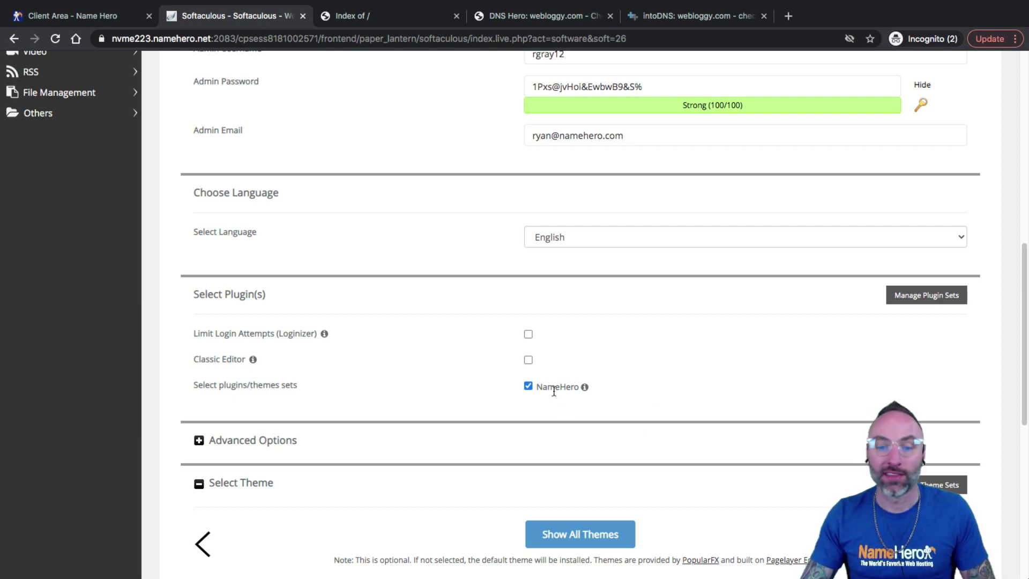
scroll(539, 365, down, 1)
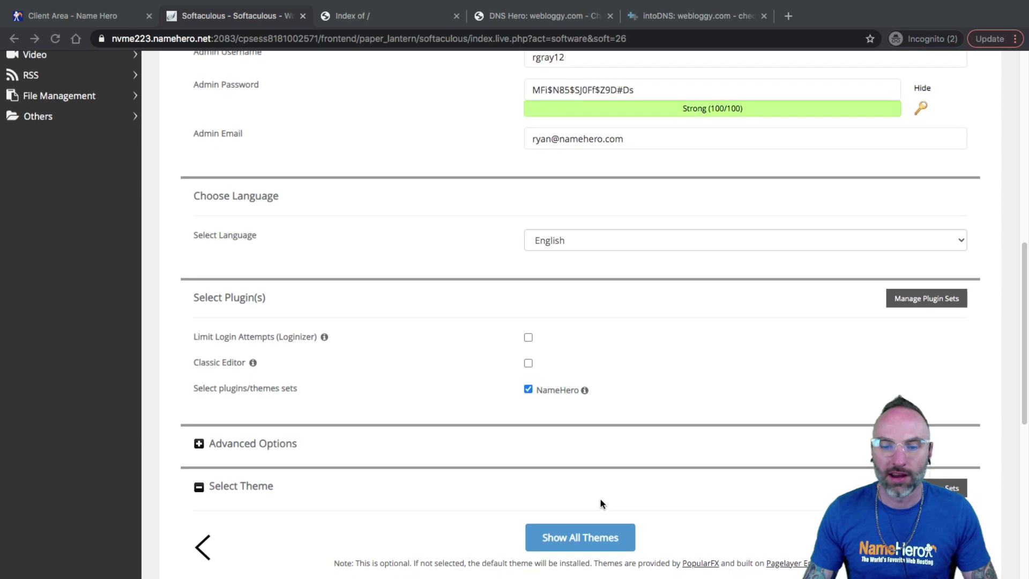
scroll(600, 503, down, 5)
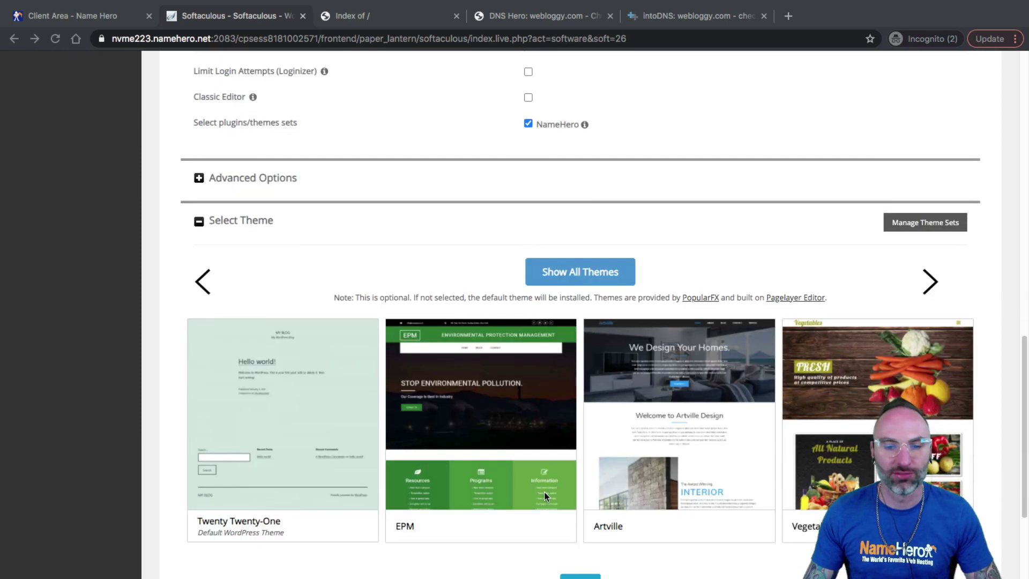
scroll(507, 419, down, 2)
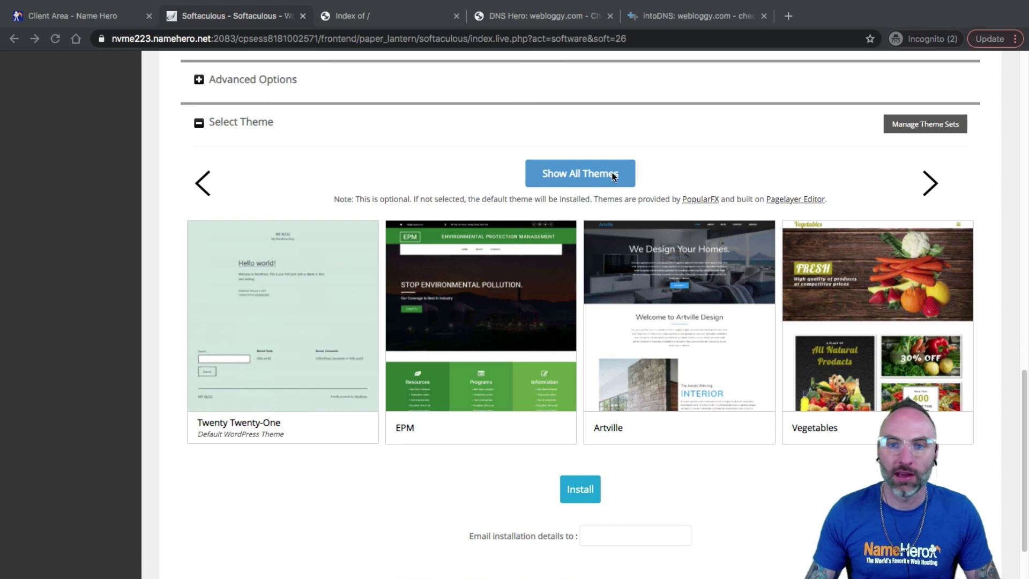
click(594, 178)
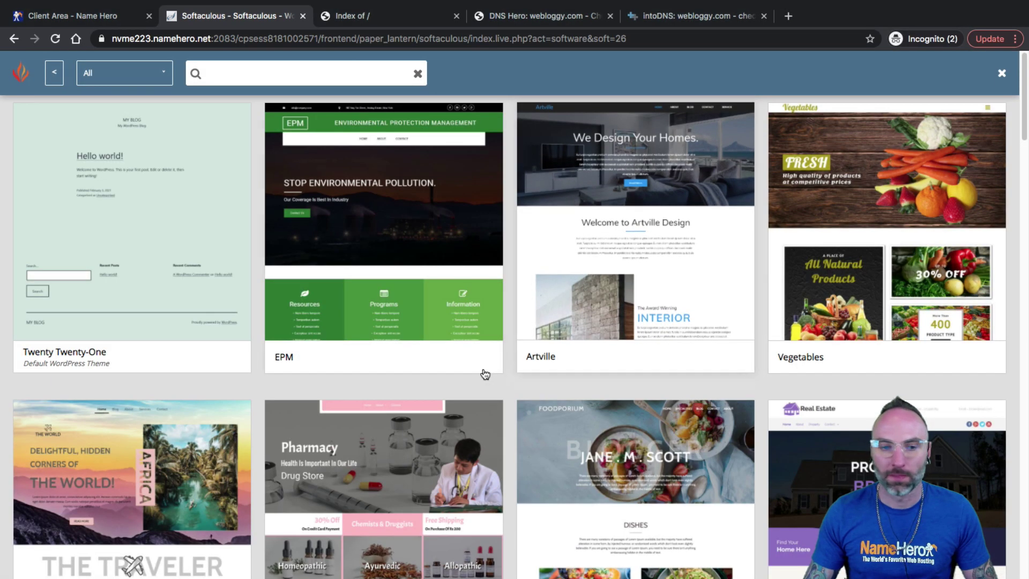
Browse the theme gallery and open the Real Estate theme's detail page.
scroll(483, 348, down, 3)
scroll(504, 319, down, 1)
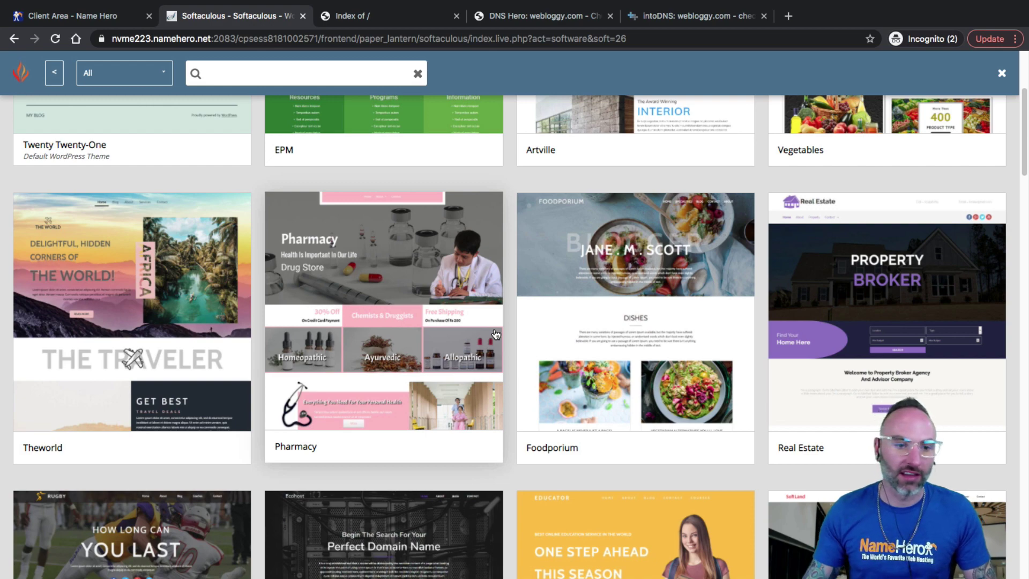
scroll(597, 354, down, 5)
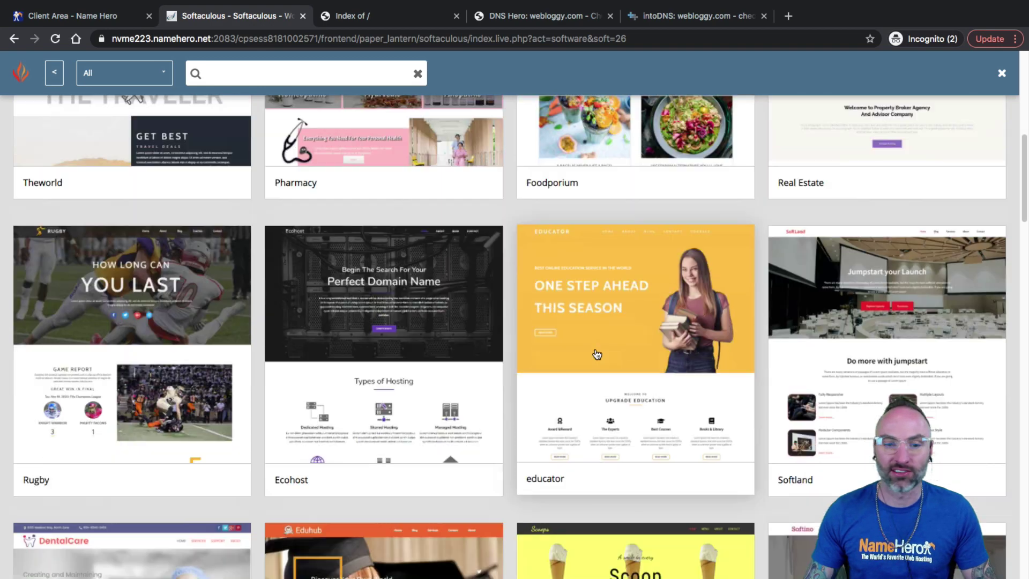
scroll(395, 338, down, 1)
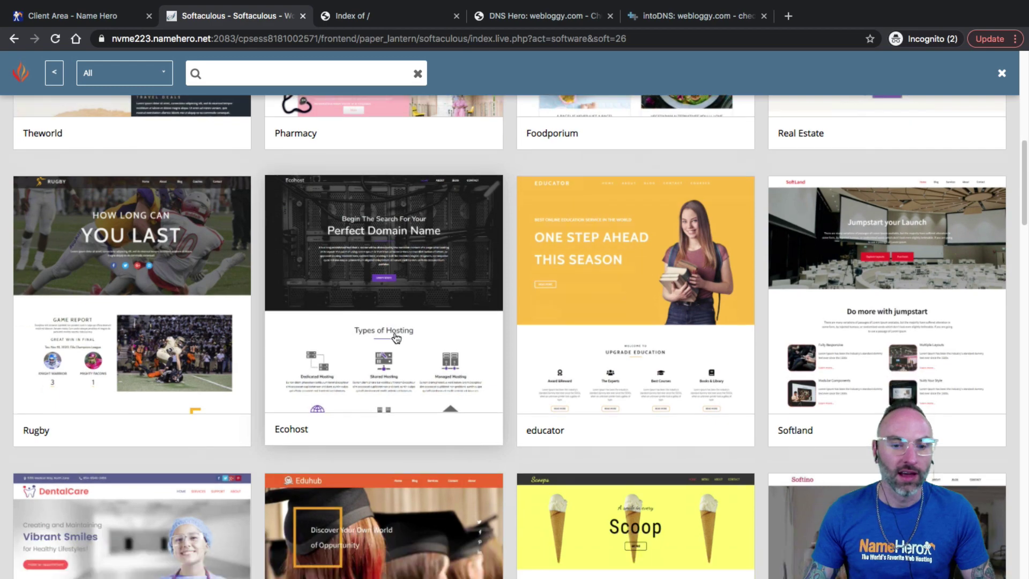
scroll(395, 337, down, 2)
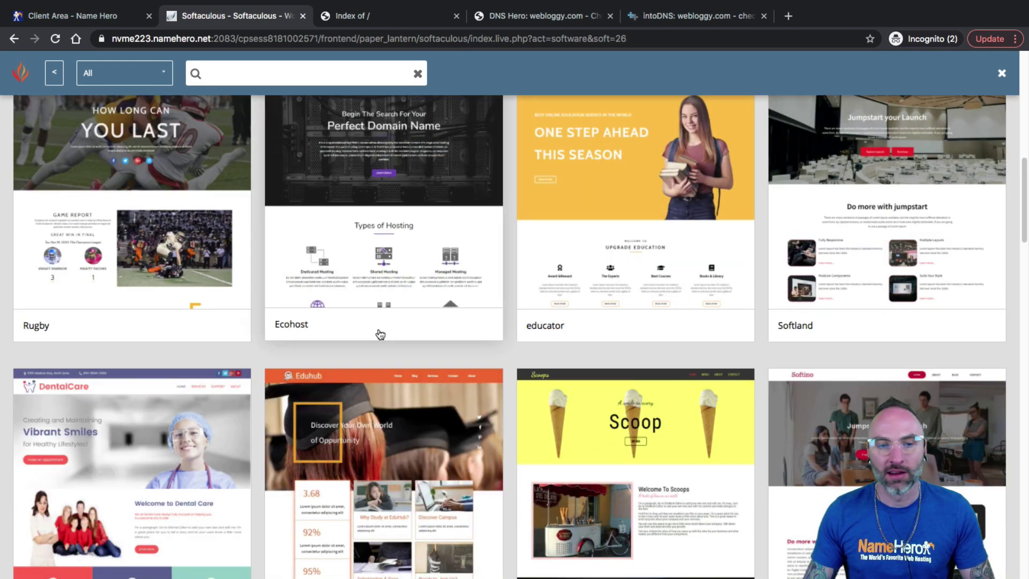
scroll(380, 335, up, 4)
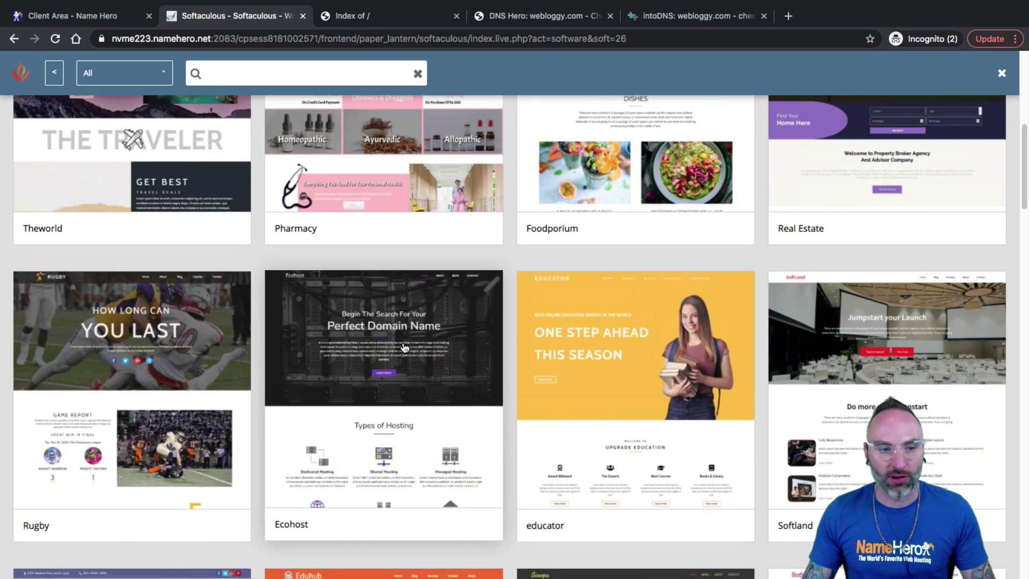
scroll(403, 347, up, 5)
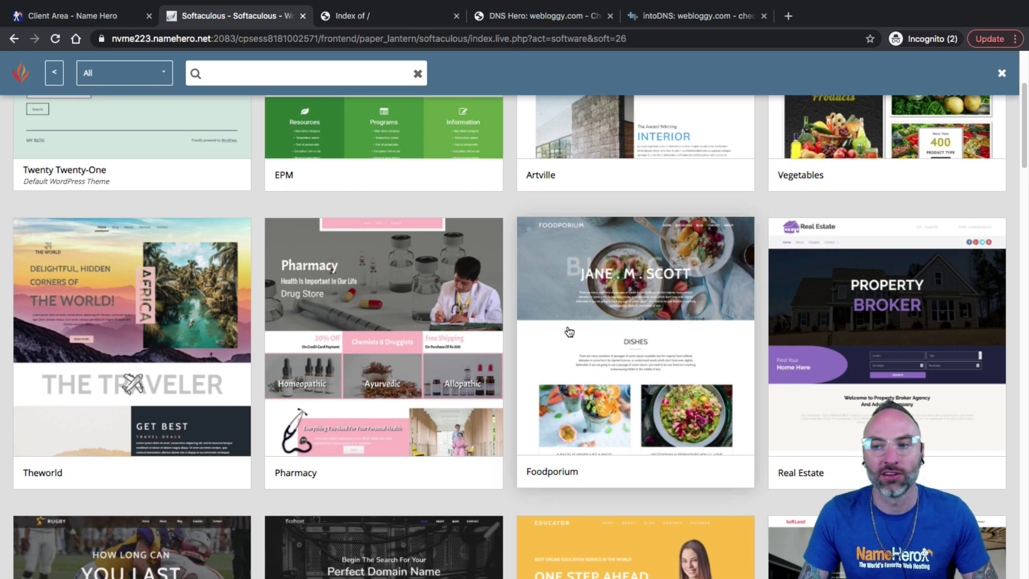
scroll(569, 332, up, 1)
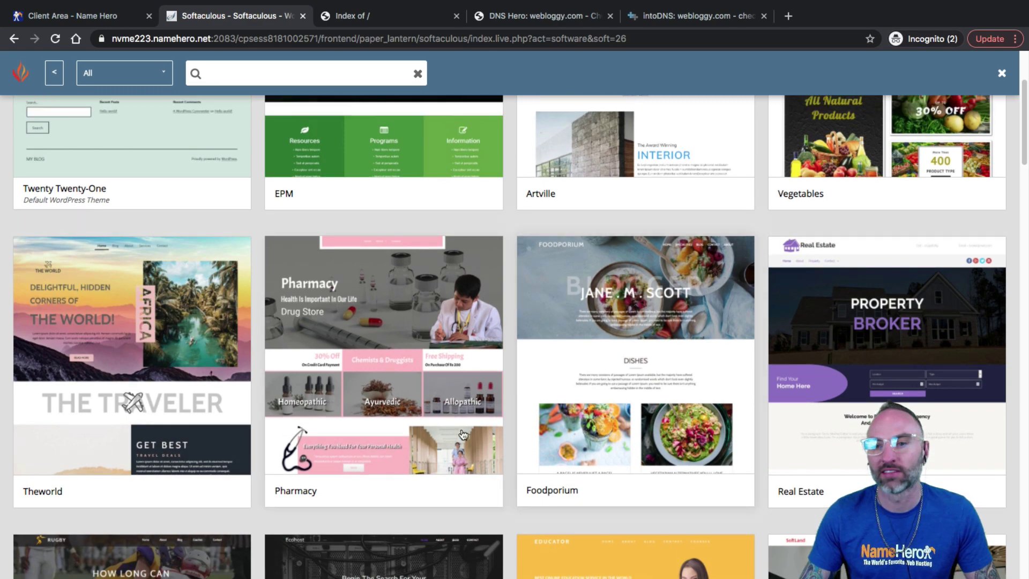
scroll(272, 352, up, 3)
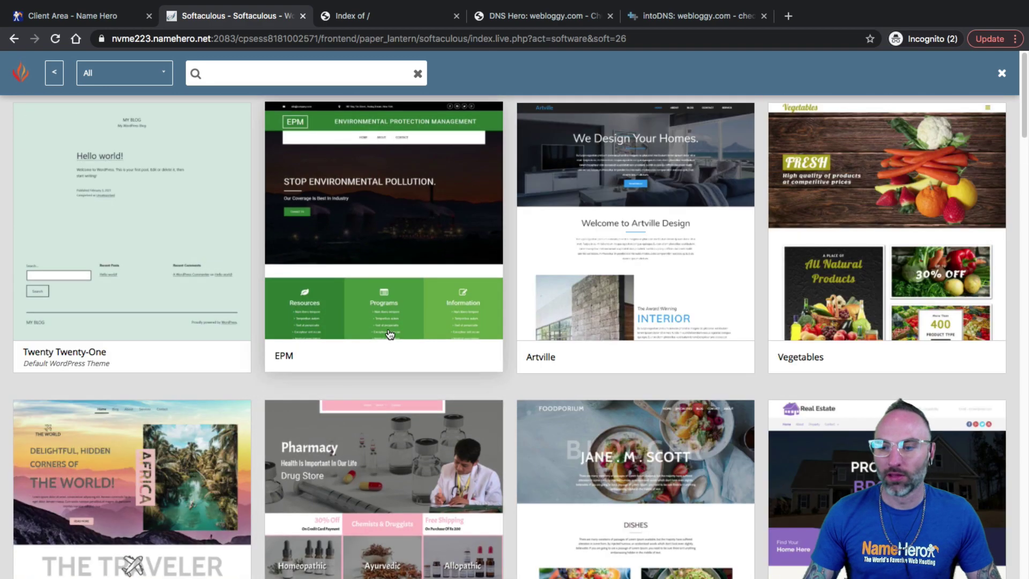
scroll(396, 327, down, 3)
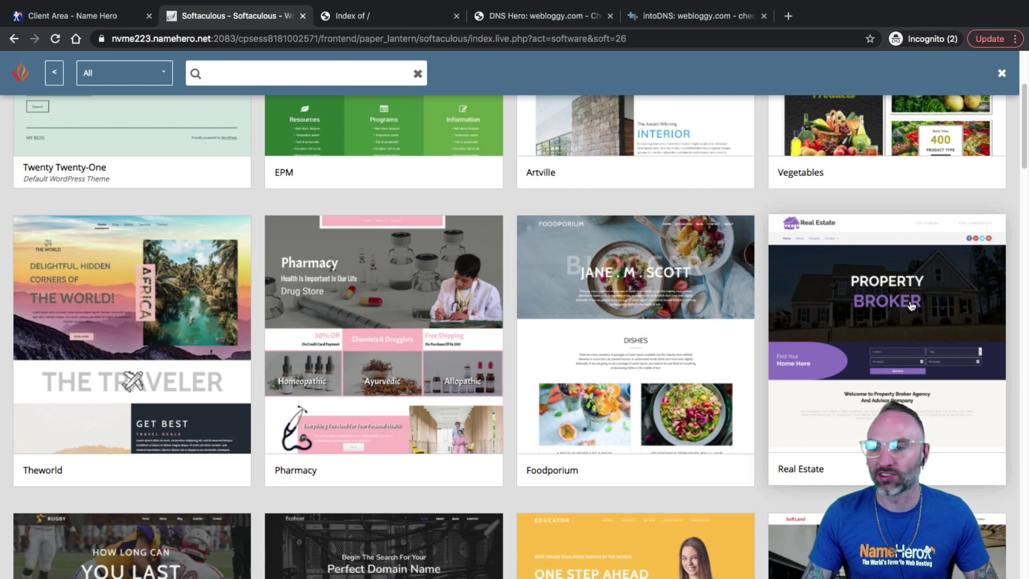
click(880, 323)
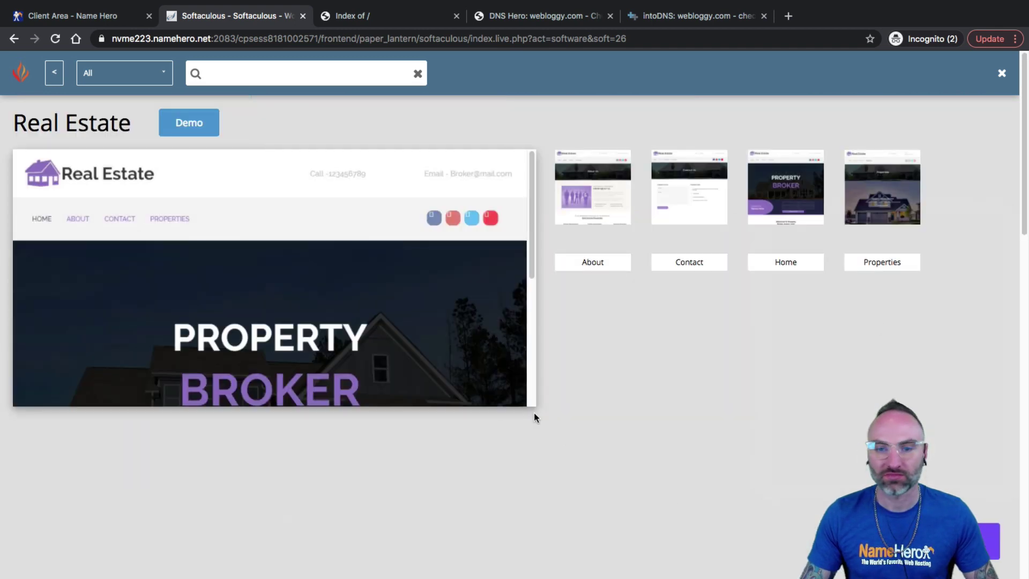
Preview the Properties page, select the Real Estate theme and accept its demo images.
scroll(181, 274, down, 5)
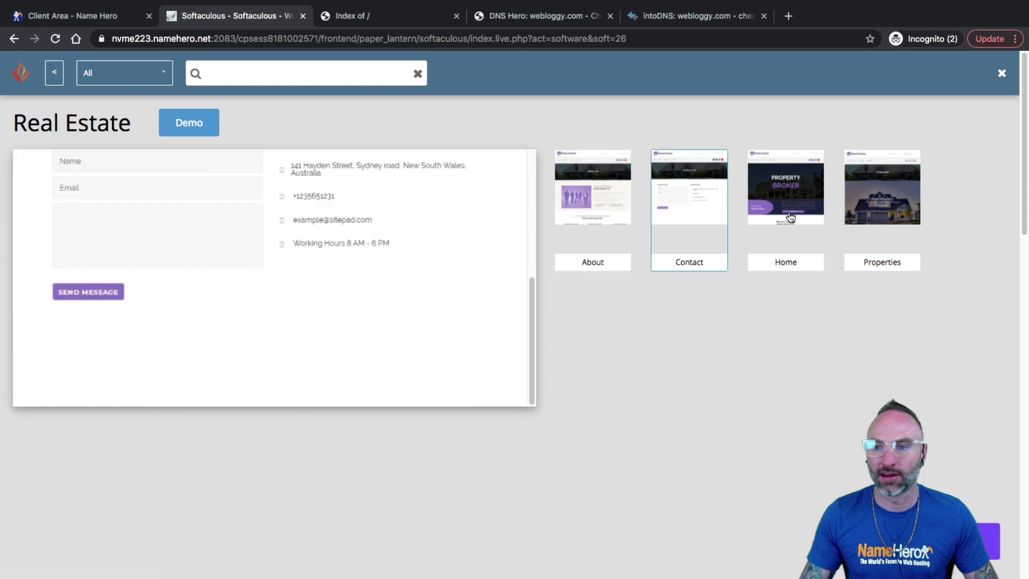
click(862, 214)
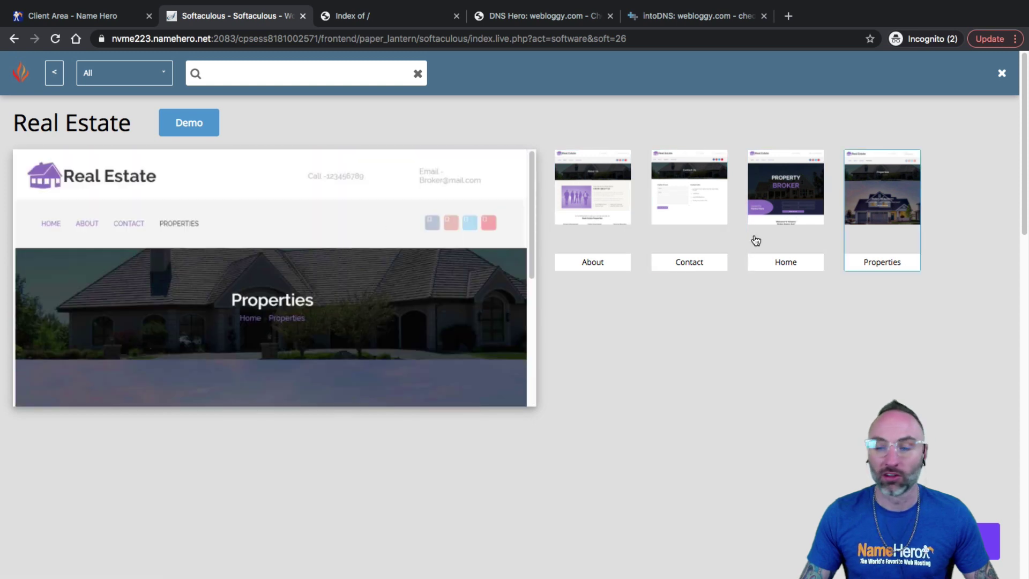
click(958, 542)
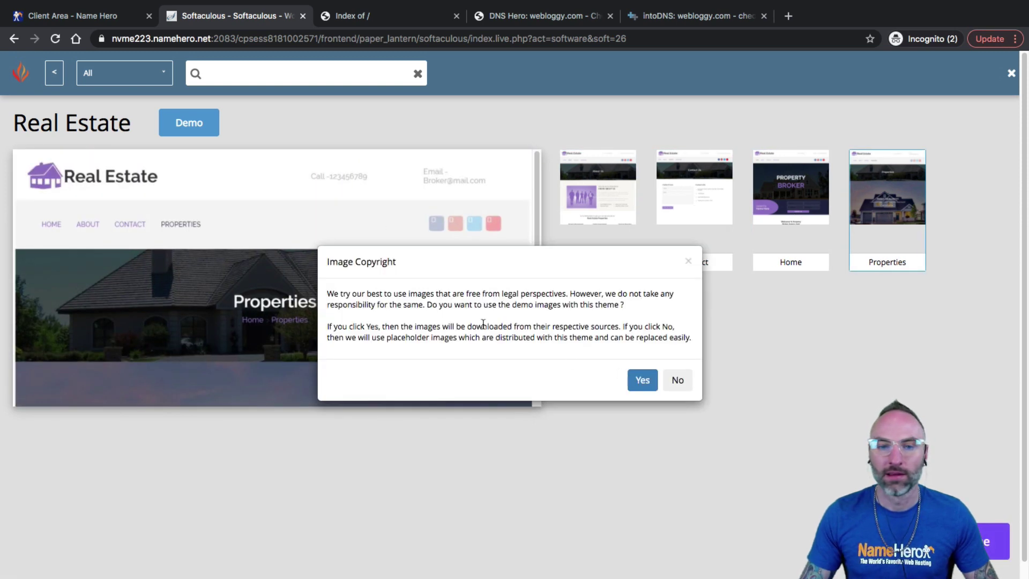
click(653, 380)
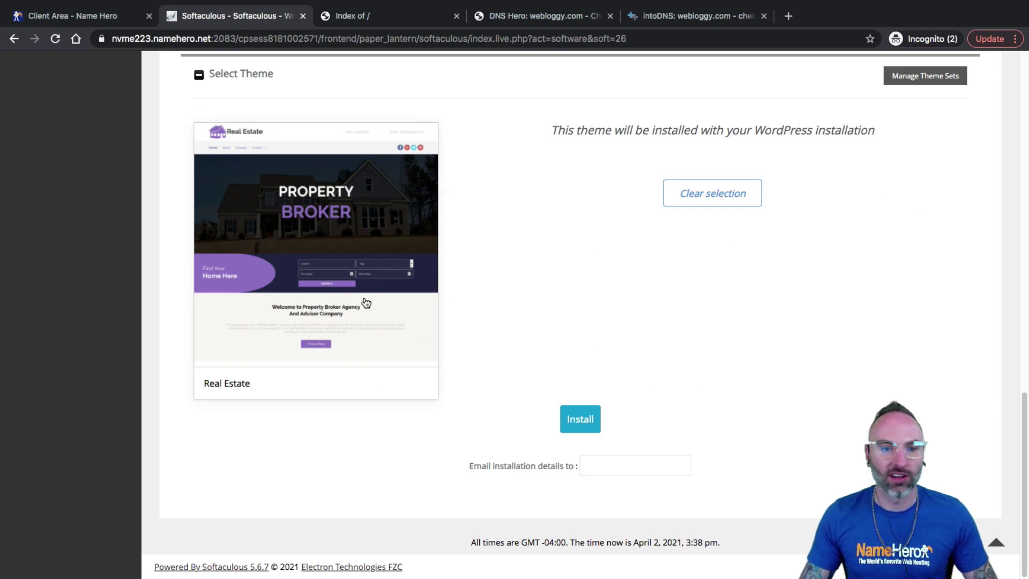
scroll(396, 356, up, 1)
scroll(407, 358, up, 15)
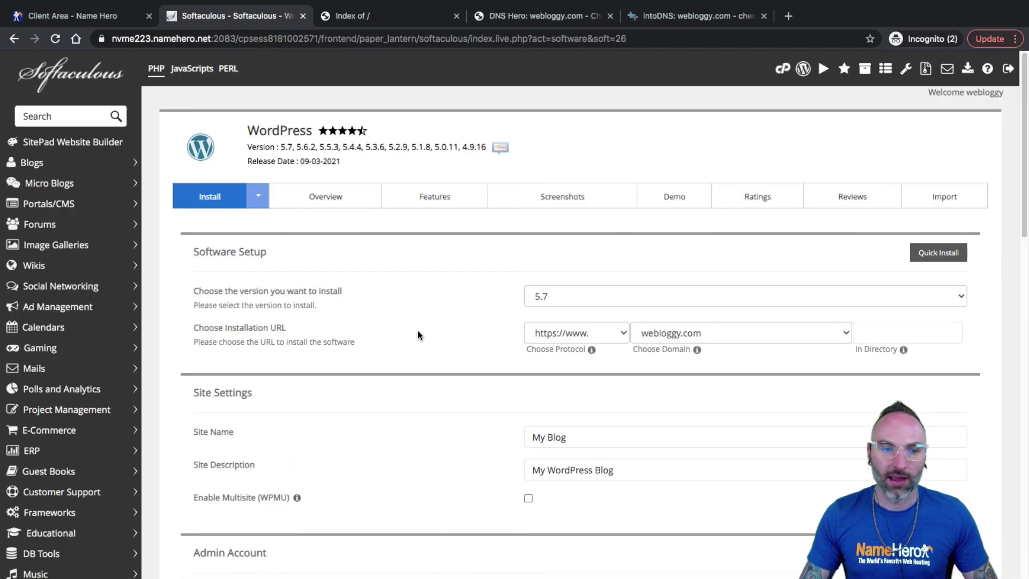
scroll(427, 329, down, 1)
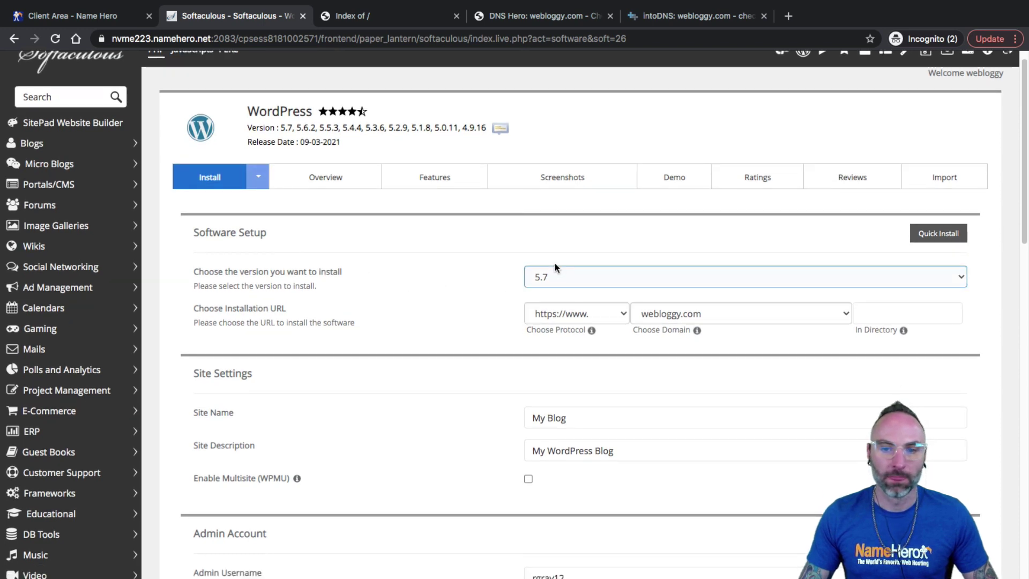
scroll(552, 265, down, 2)
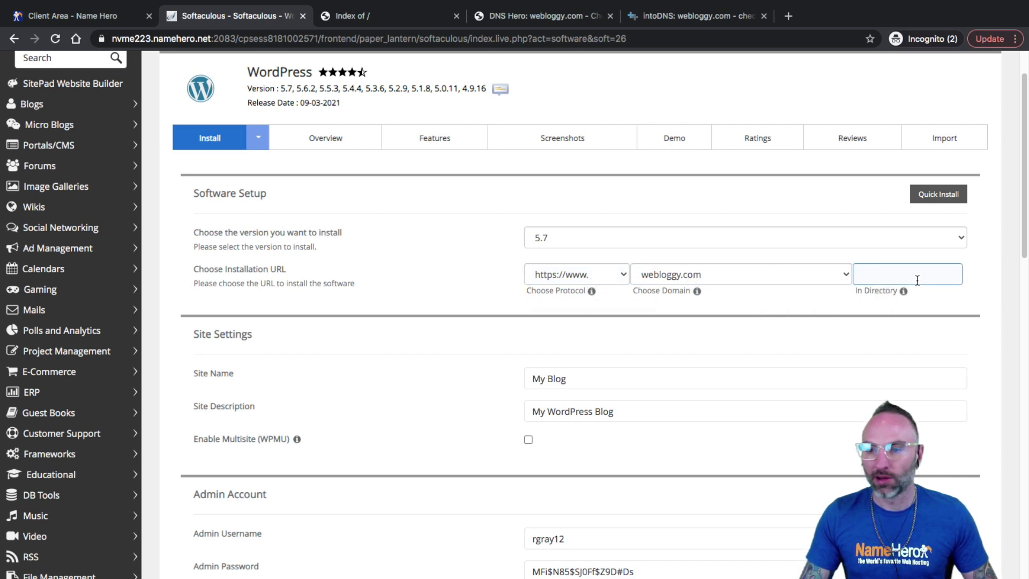
click(864, 277)
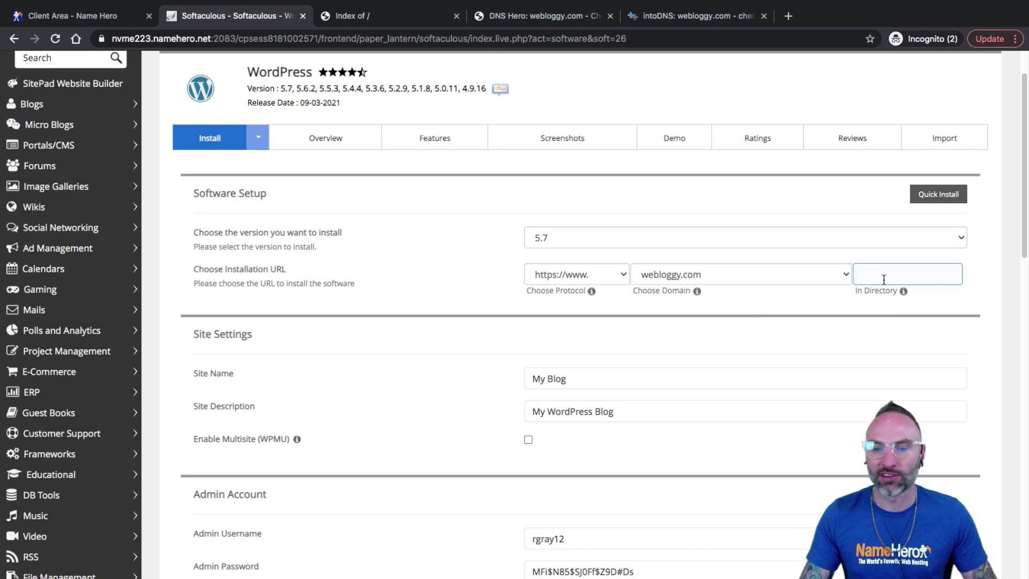
scroll(838, 271, down, 4)
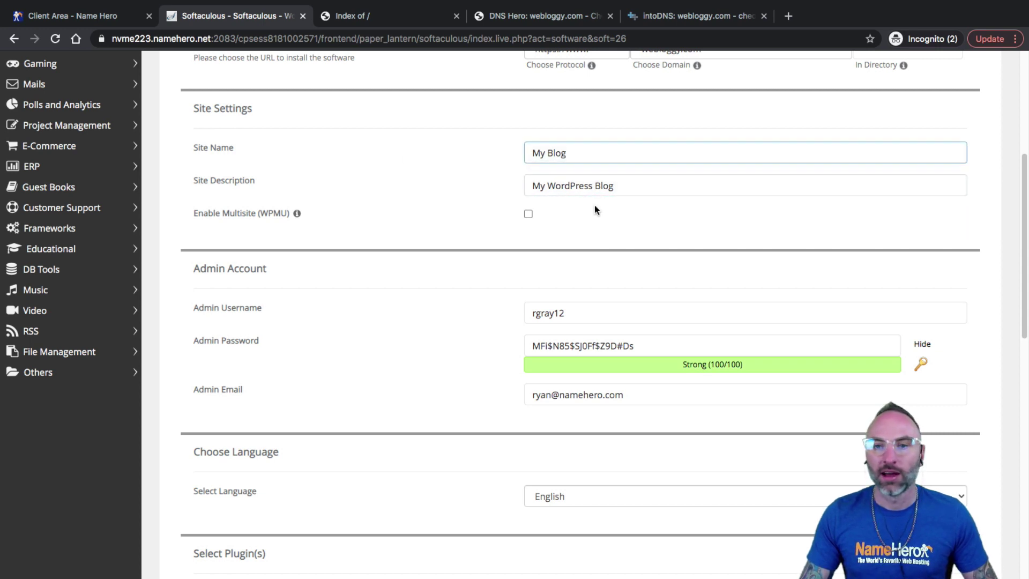
scroll(590, 193, down, 1)
scroll(611, 161, down, 3)
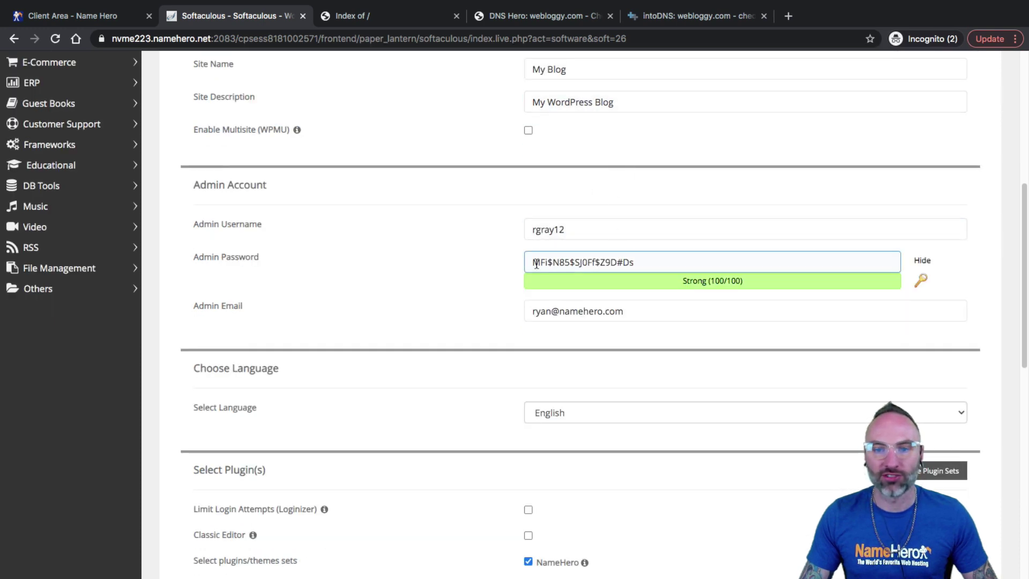
scroll(589, 235, down, 10)
scroll(589, 231, up, 15)
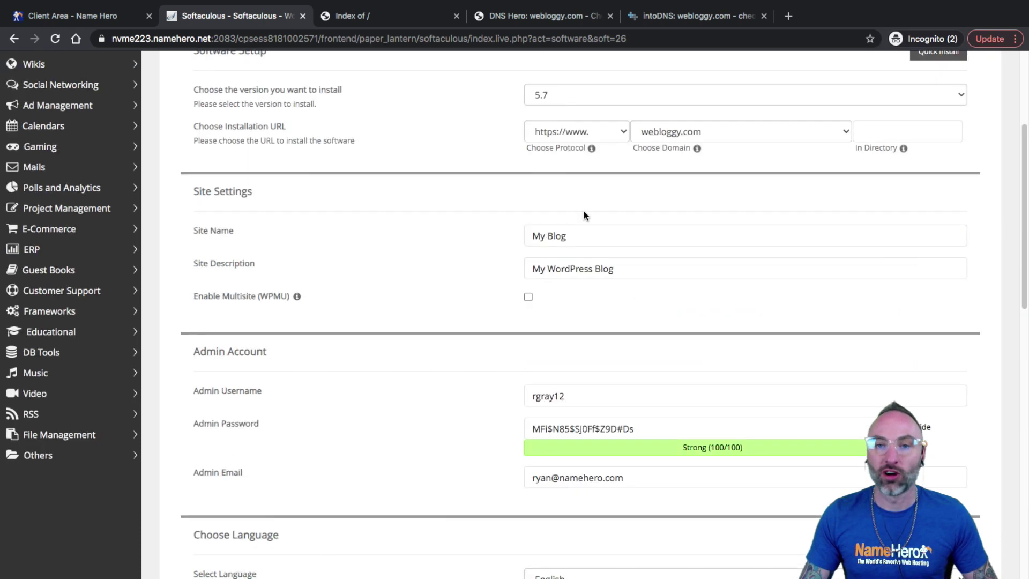
click(592, 390)
scroll(535, 386, down, 5)
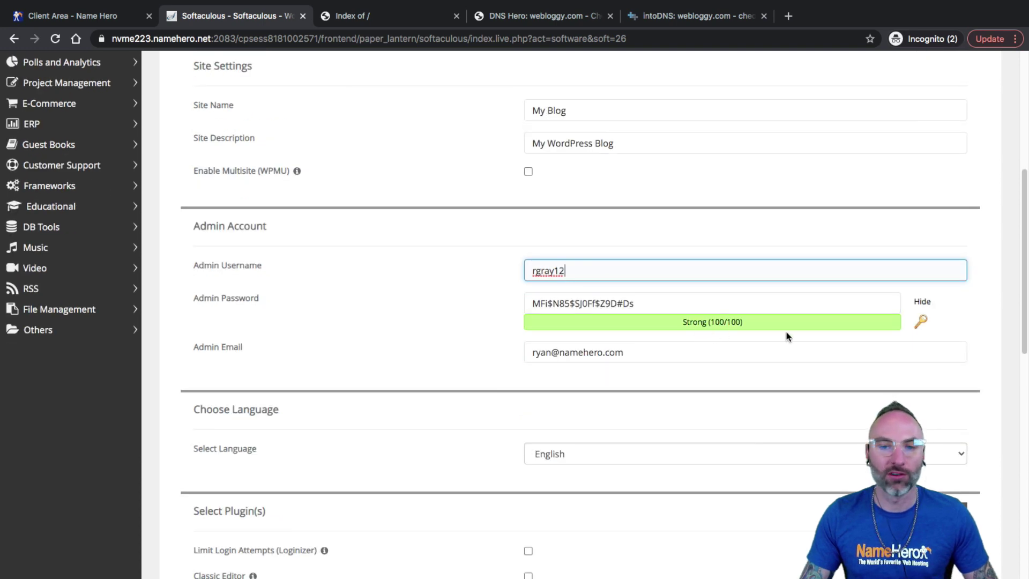
drag(573, 274, 528, 273)
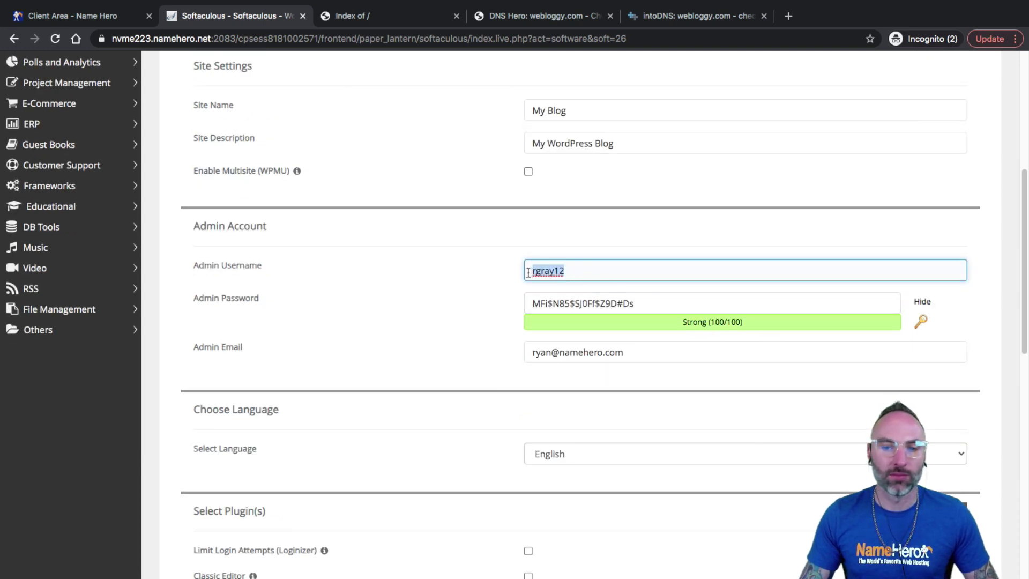
click(562, 277)
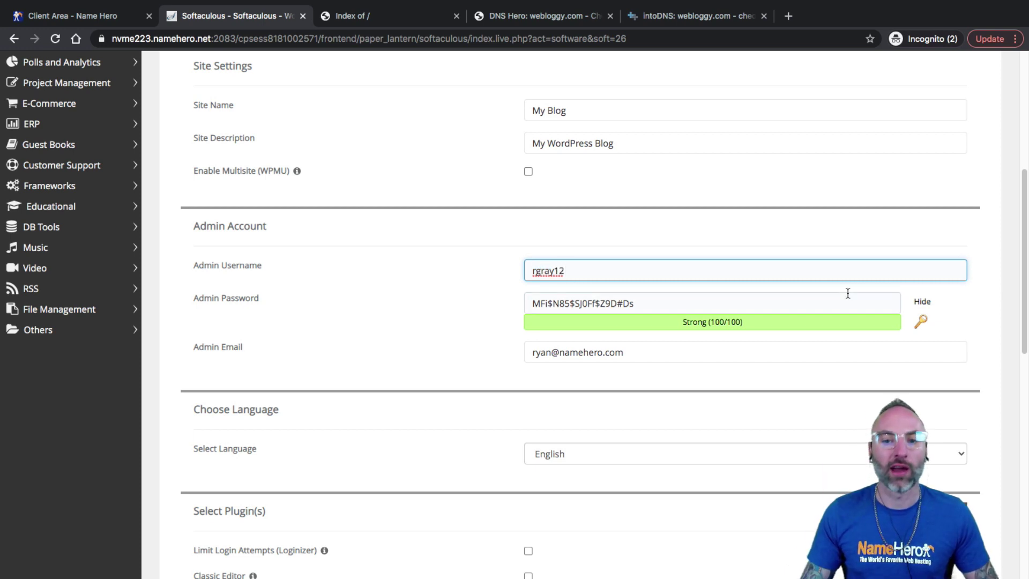
scroll(673, 198, down, 2)
drag(628, 289, 513, 297)
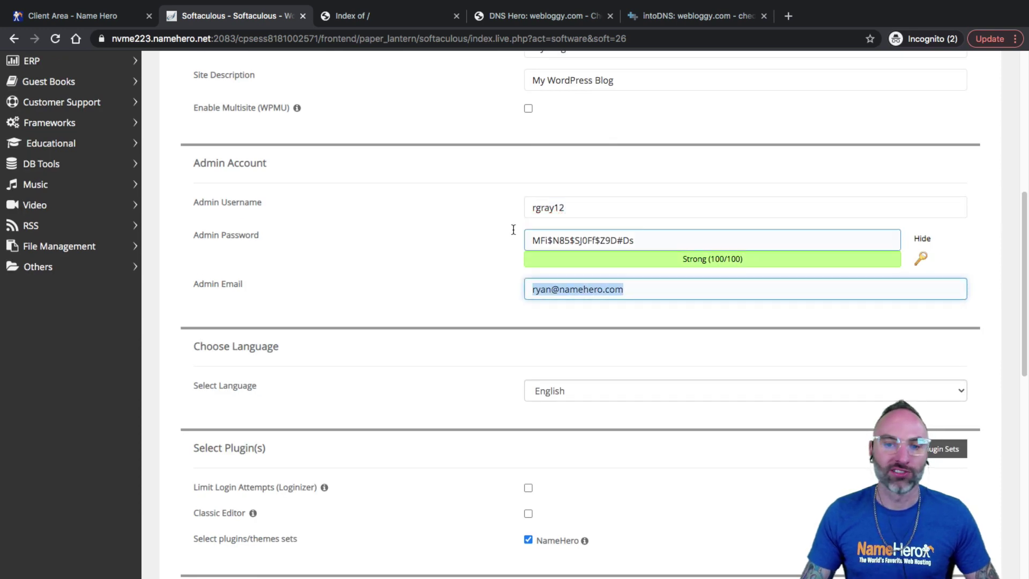
drag(613, 296, 592, 292)
scroll(593, 292, down, 1)
scroll(586, 253, down, 3)
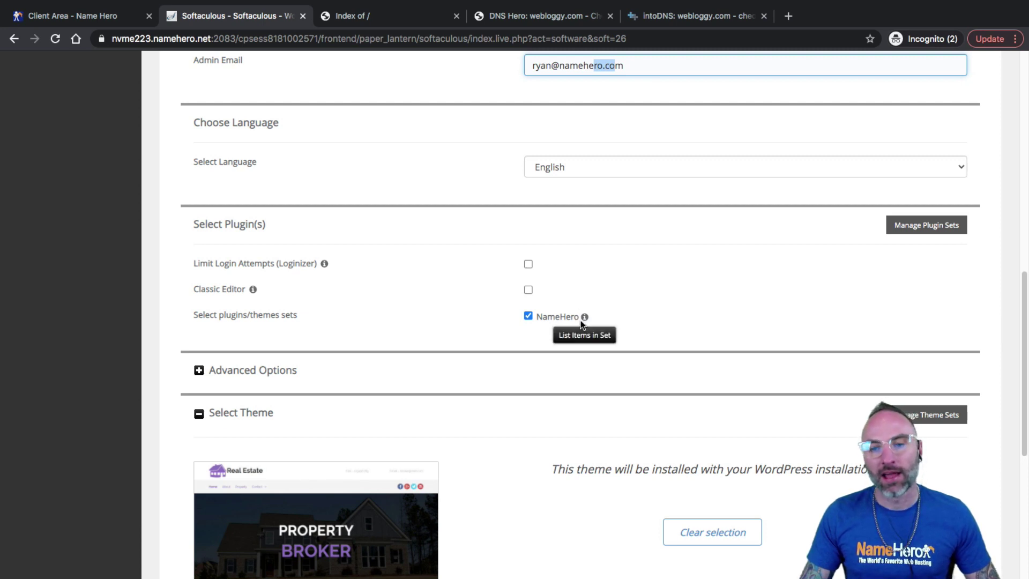
scroll(616, 320, down, 1)
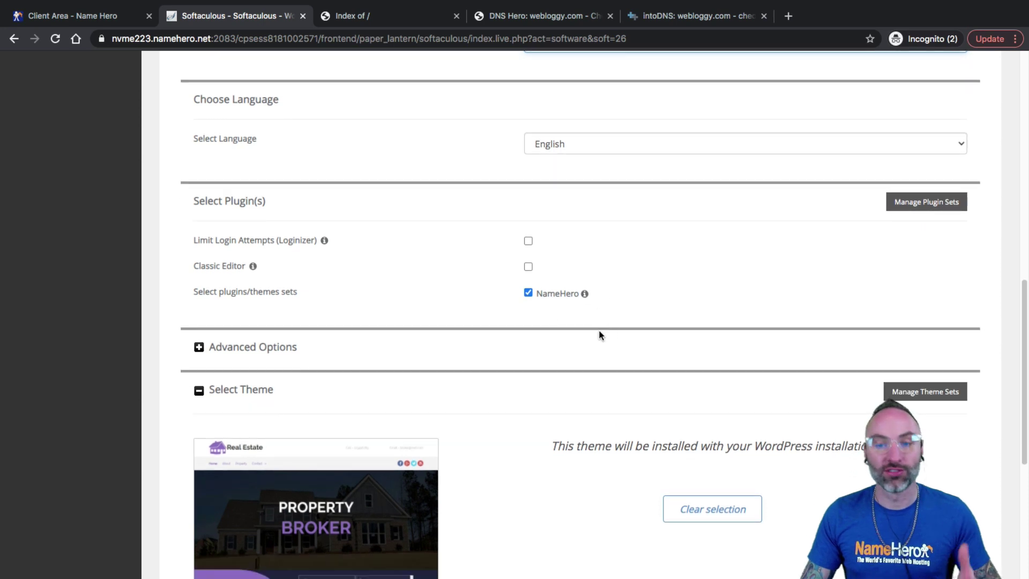
scroll(599, 335, down, 5)
scroll(572, 467, down, 3)
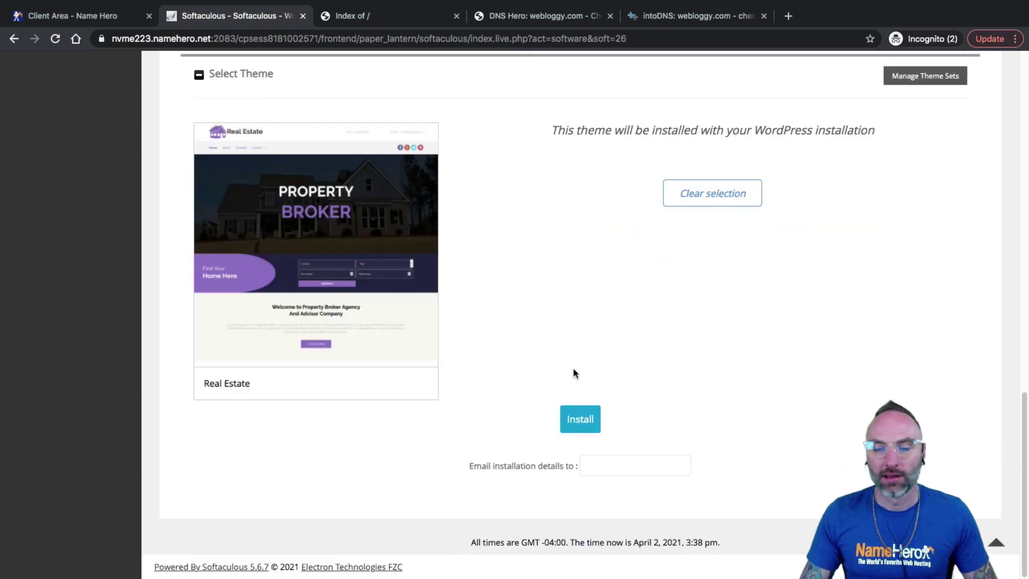
Confirm the admin e-mail for installation details and install WordPress on webloggy.com.
click(603, 461)
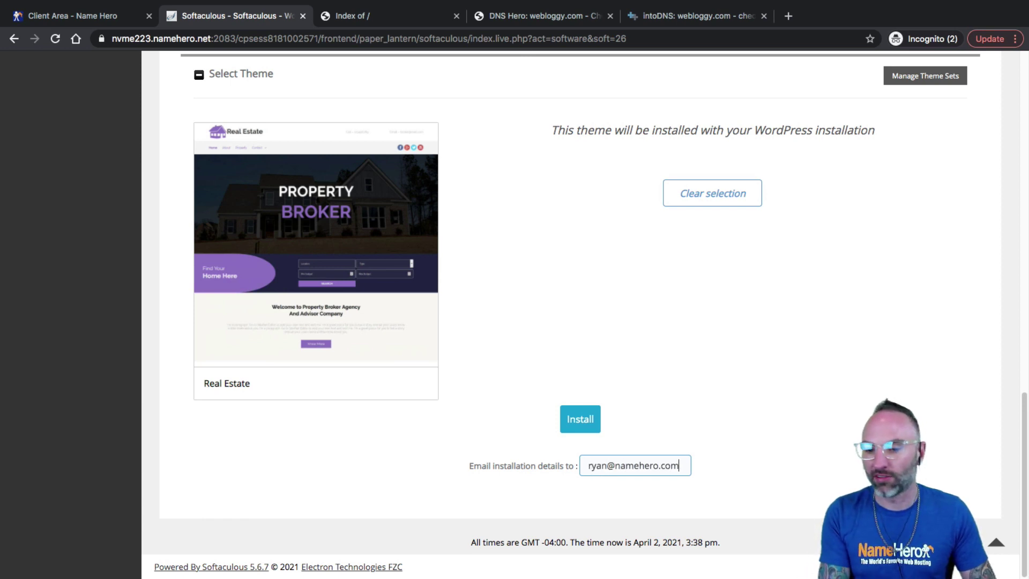
scroll(616, 367, up, 1)
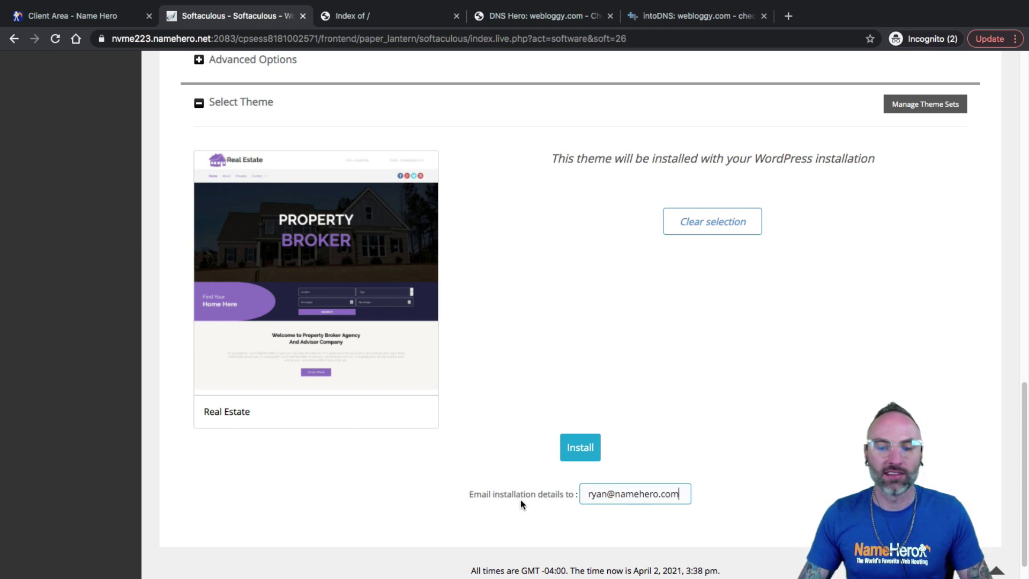
drag(635, 489, 606, 492)
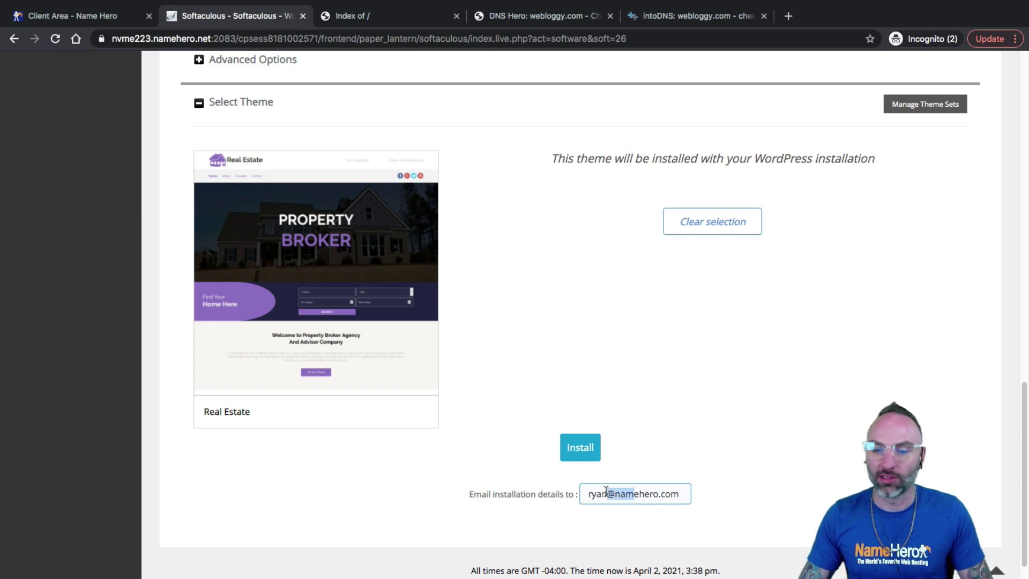
click(606, 492)
click(579, 455)
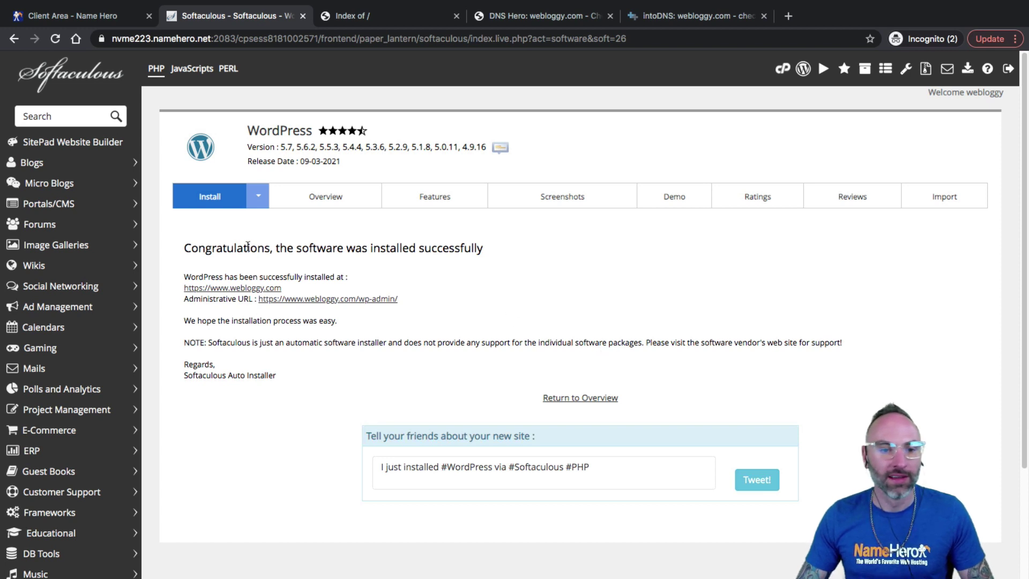
drag(217, 253, 383, 264)
click(397, 251)
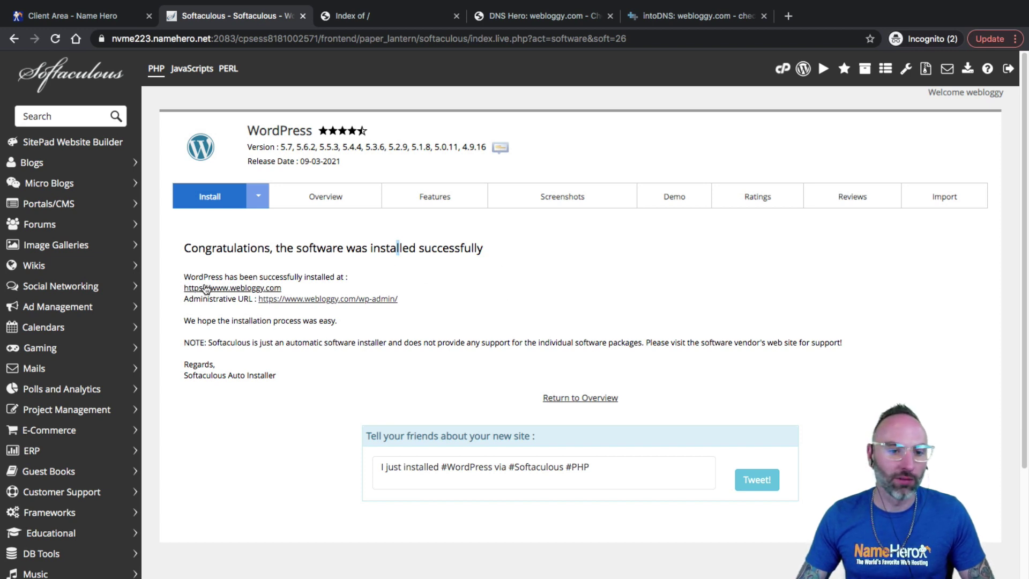
click(252, 288)
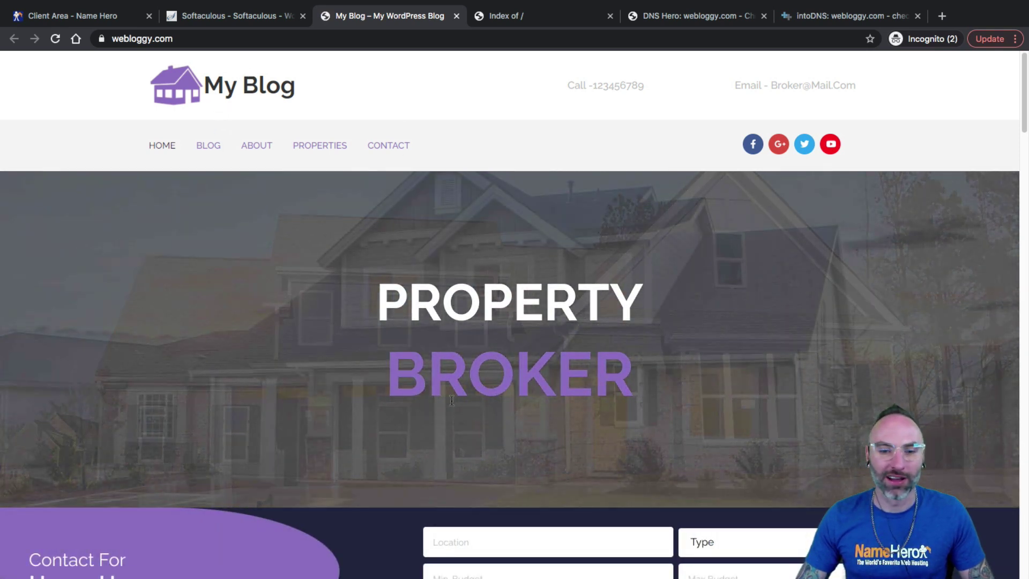
Scroll through the Property Broker homepage down to its footer.
scroll(533, 310, down, 4)
scroll(532, 309, down, 9)
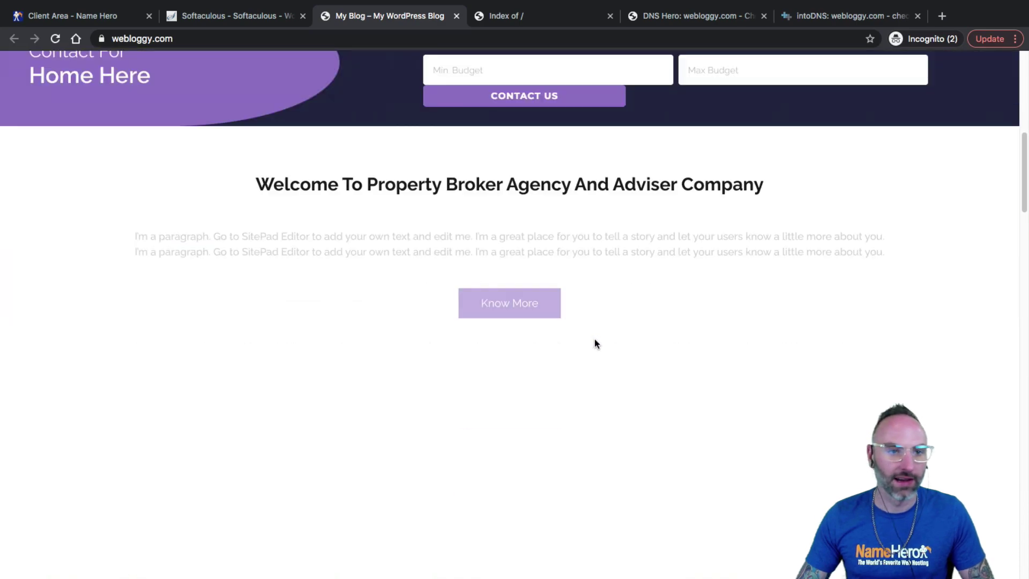
scroll(540, 411, down, 9)
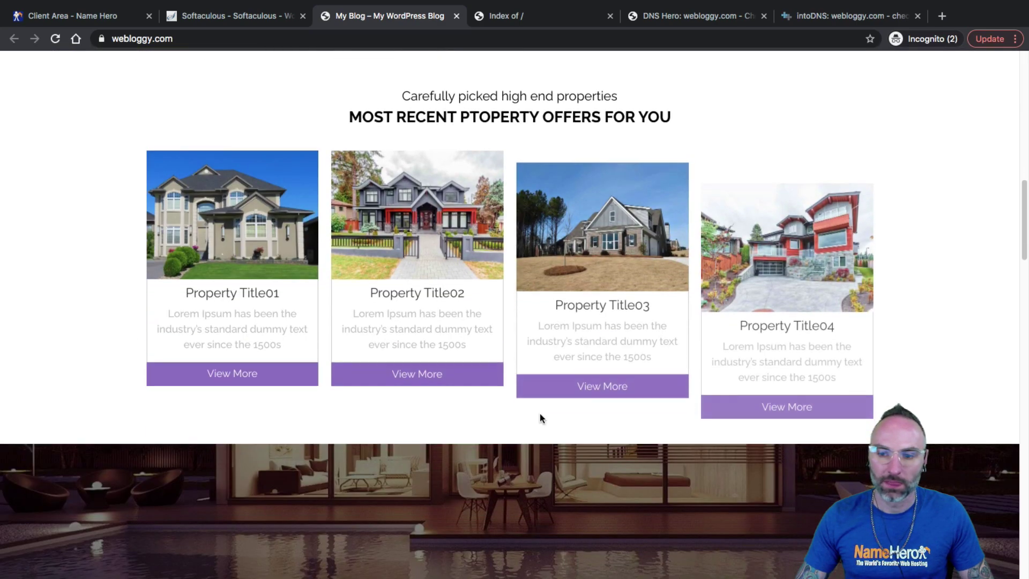
scroll(545, 408, down, 10)
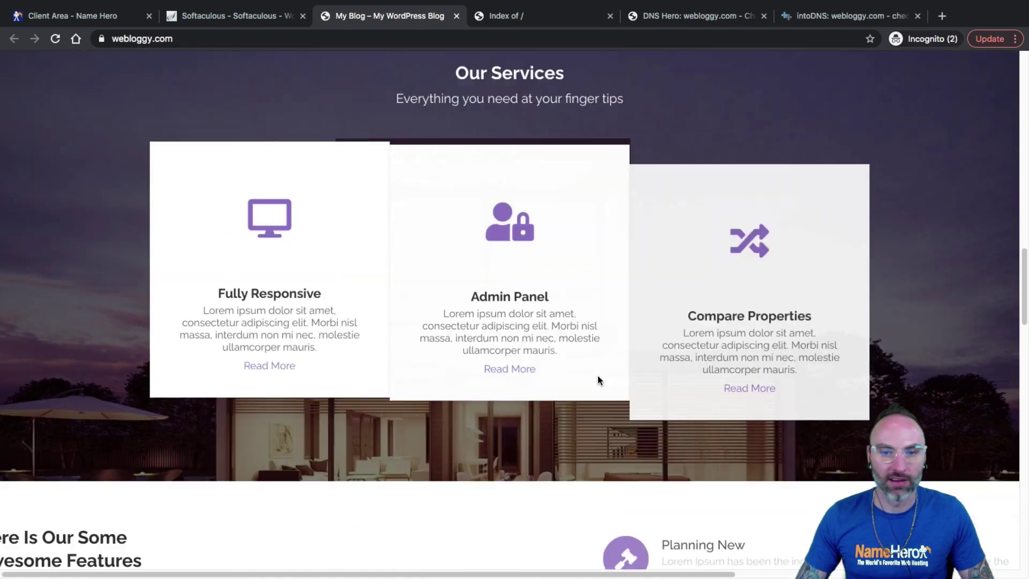
scroll(529, 378, down, 20)
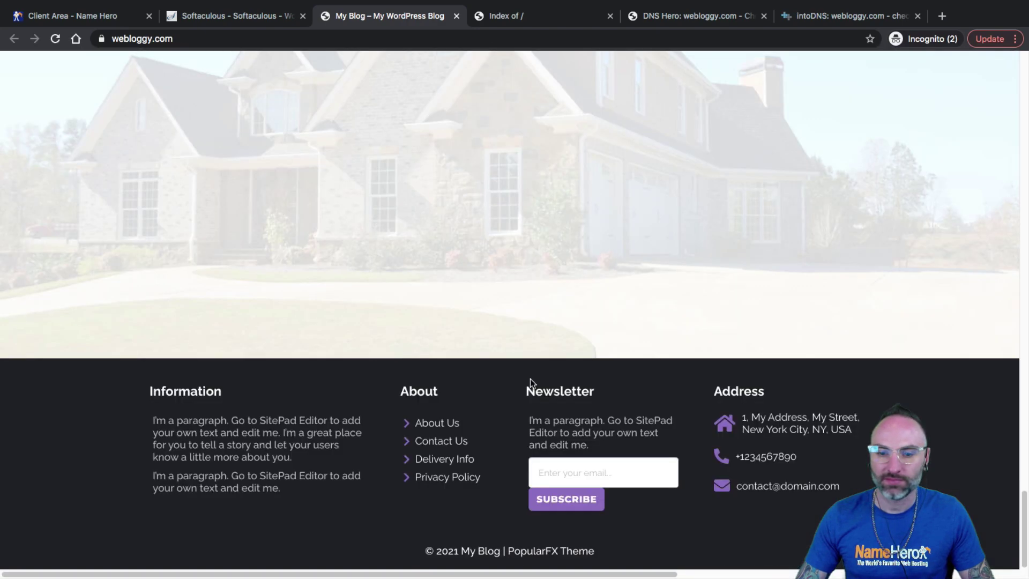
scroll(526, 391, up, 18)
scroll(501, 397, up, 20)
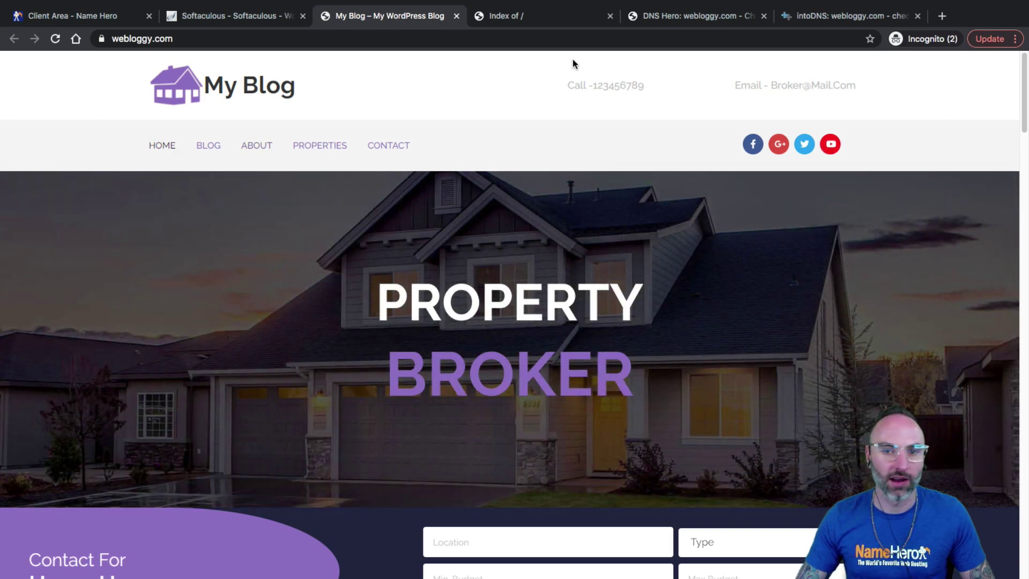
Check the Index of / tab, then return to the Softaculous success page.
click(537, 22)
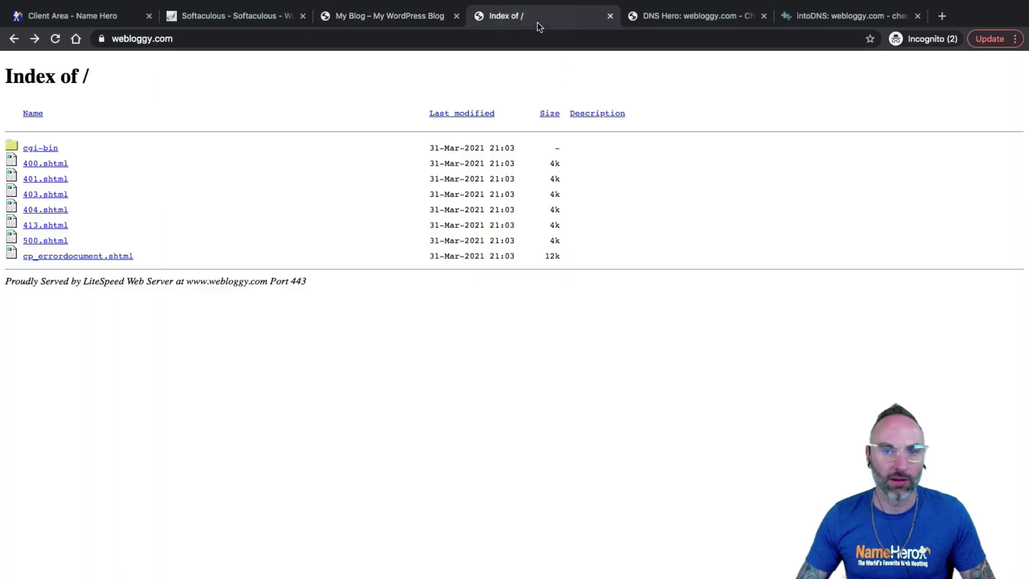
click(408, 13)
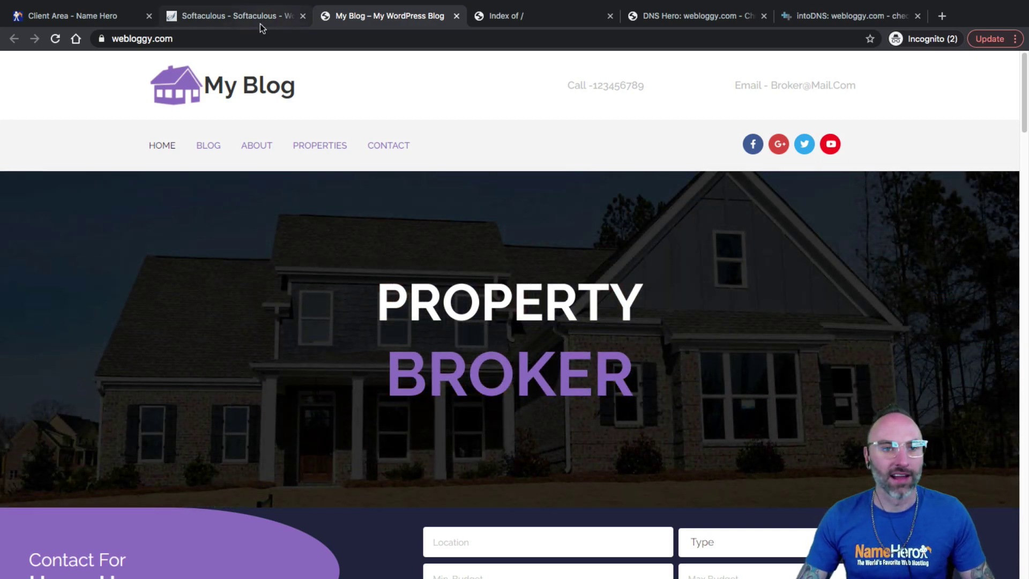
click(256, 20)
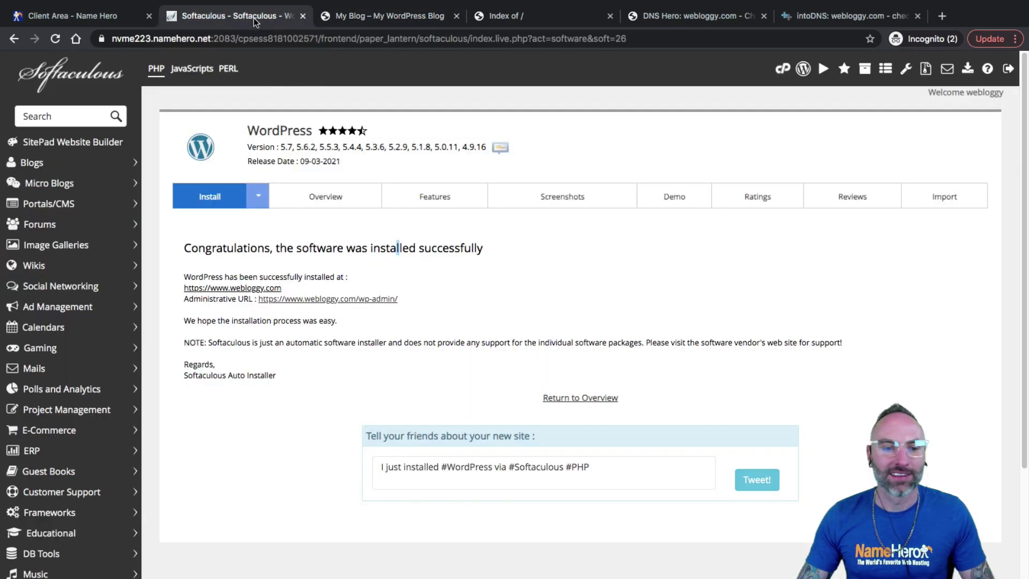
drag(184, 298, 254, 297)
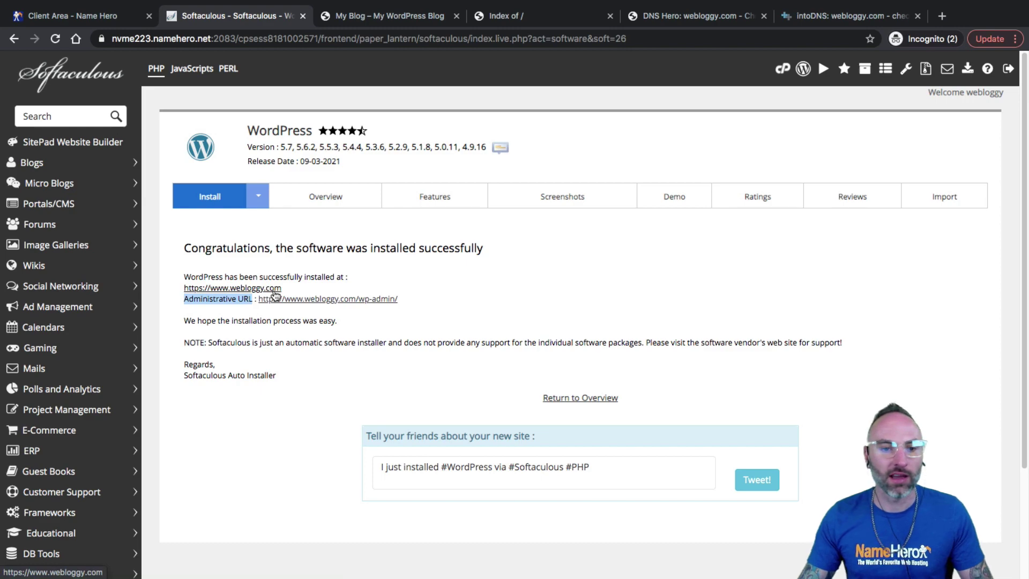
click(354, 18)
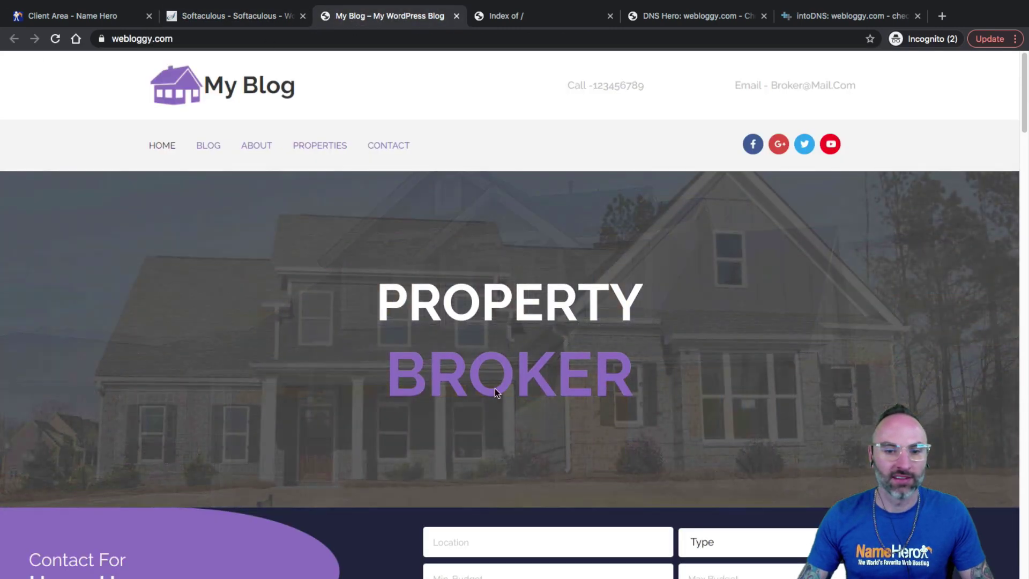
scroll(677, 482, down, 13)
scroll(691, 411, up, 13)
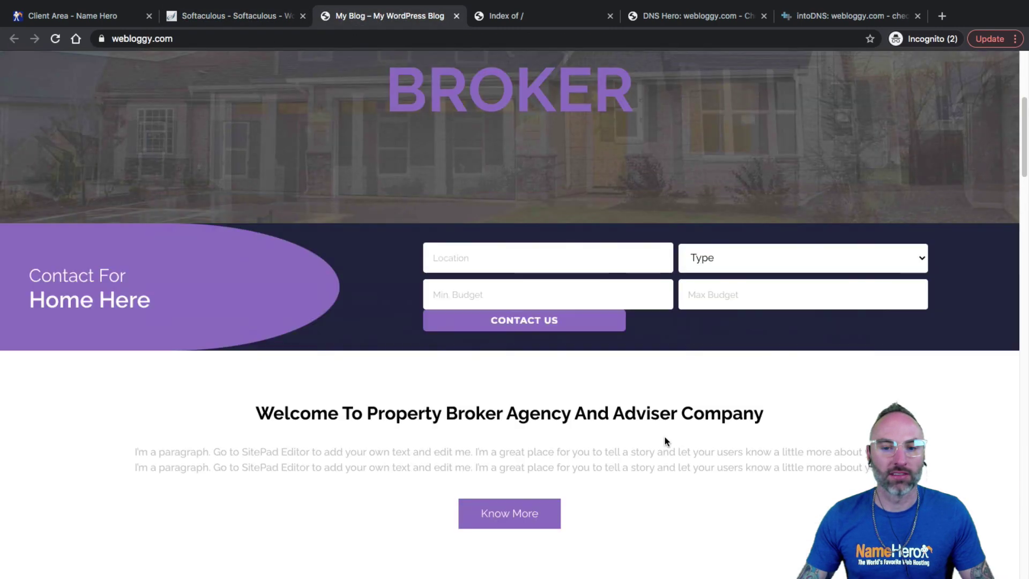
click(240, 22)
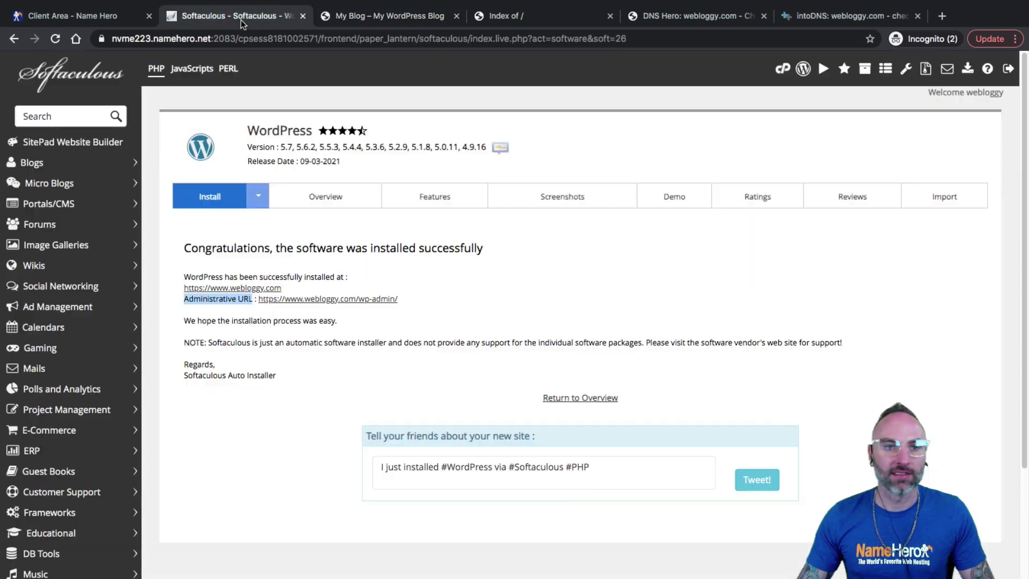
drag(184, 300, 249, 303)
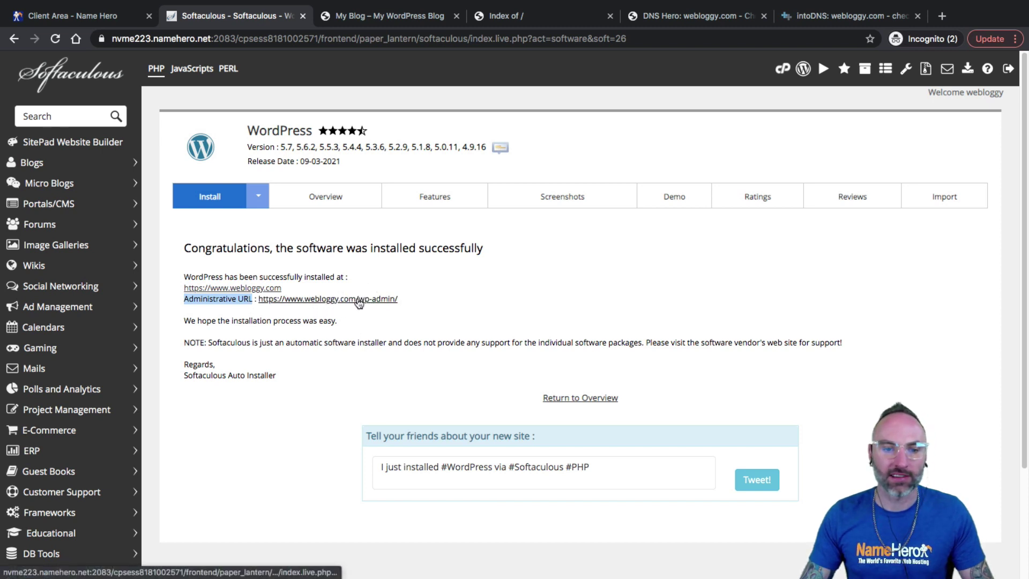
click(310, 304)
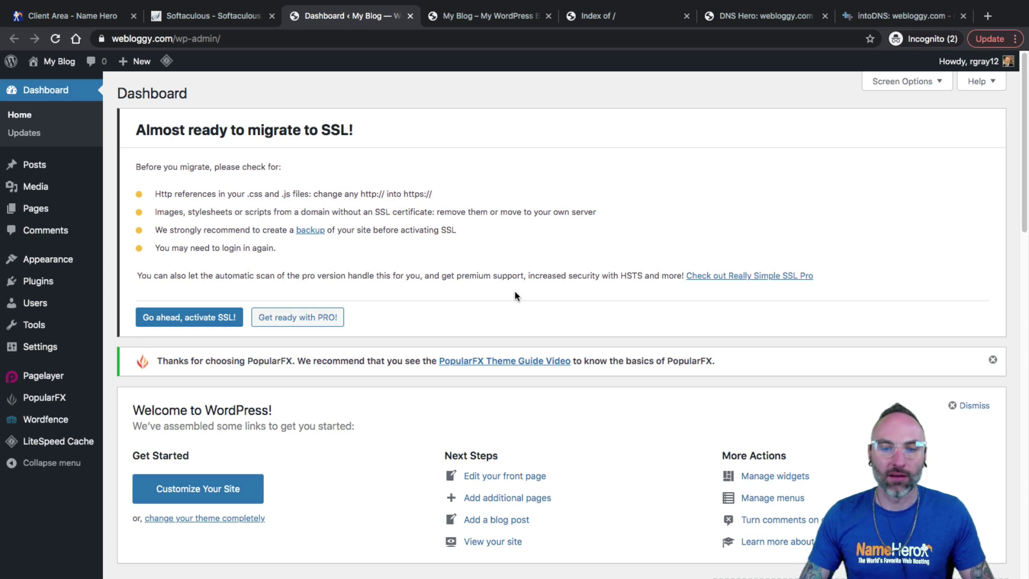
Review the WordPress dashboard down to the Wordfence widget, then go to Plugins > Add New.
click(197, 18)
click(370, 16)
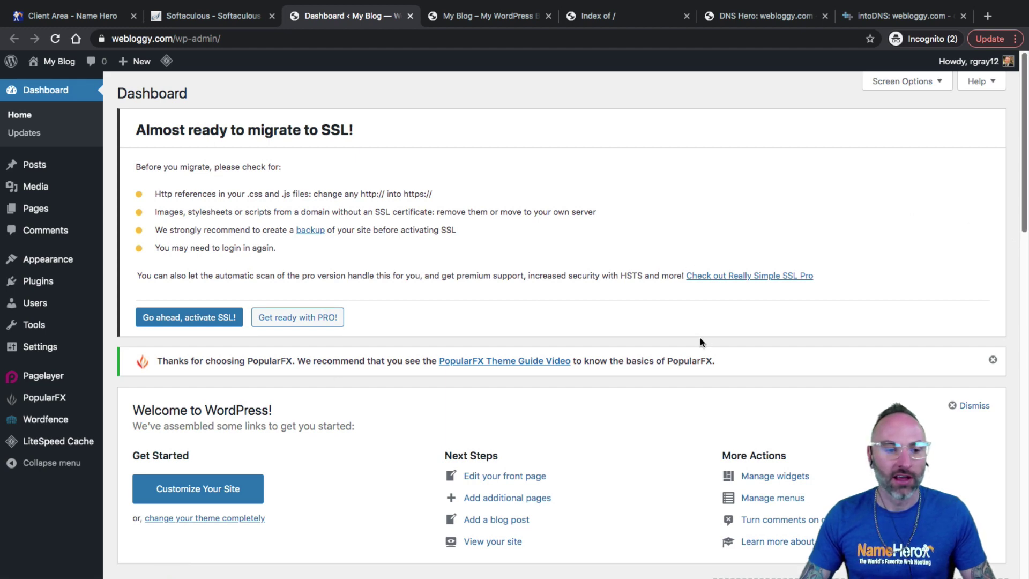
scroll(661, 336, down, 3)
scroll(660, 337, down, 5)
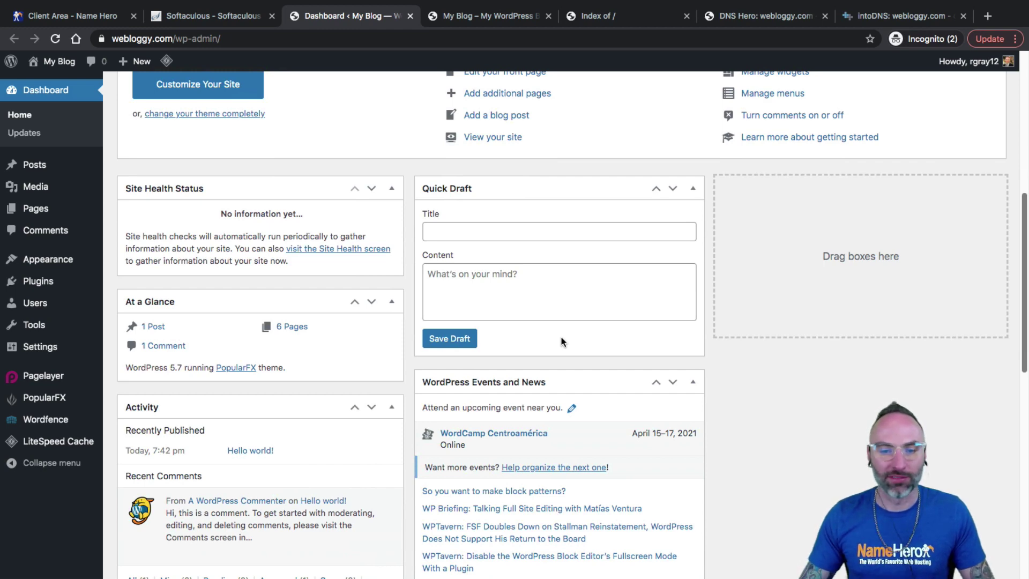
scroll(562, 341, down, 10)
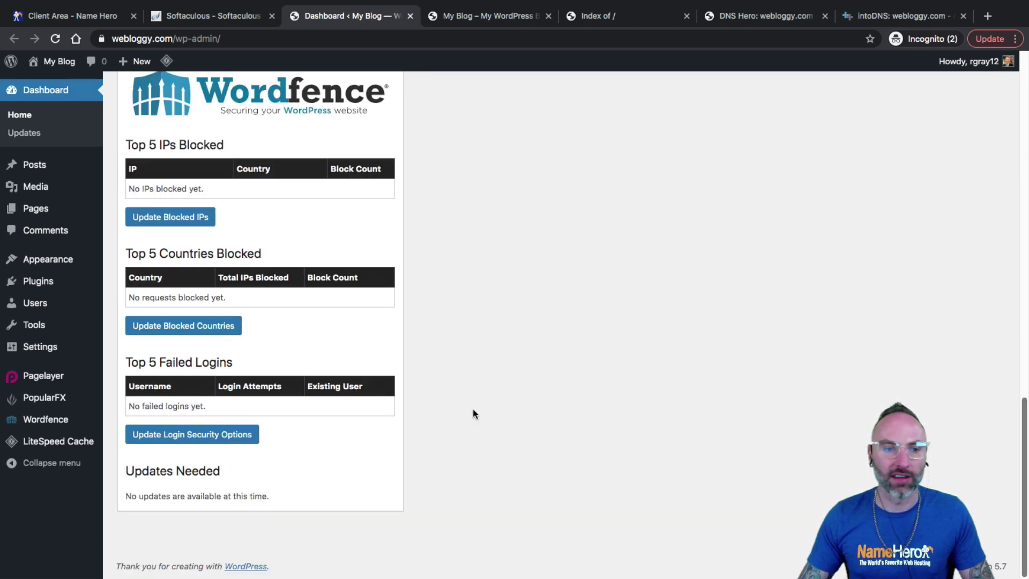
scroll(473, 411, up, 15)
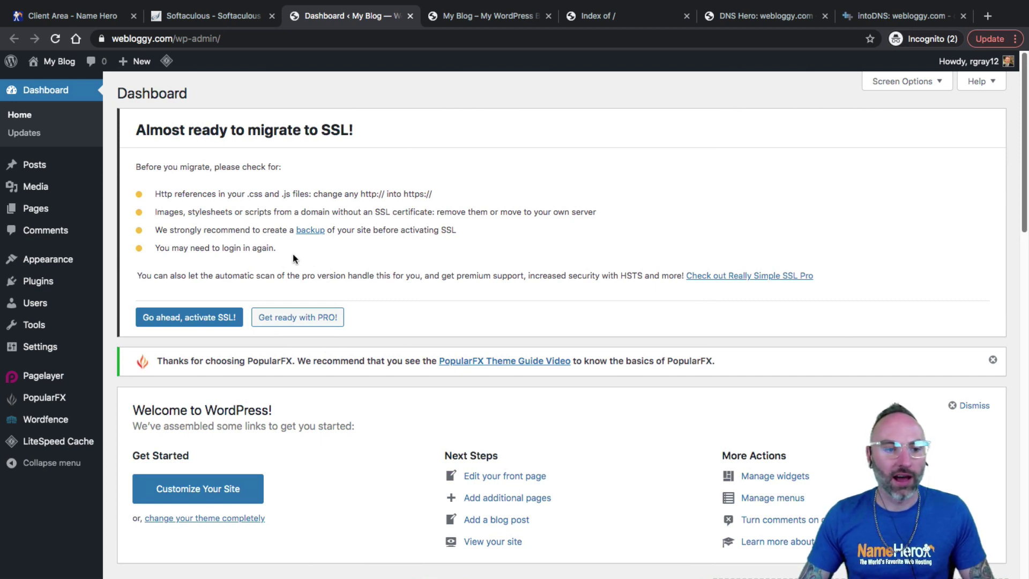
mouse_move(49, 283)
click(123, 301)
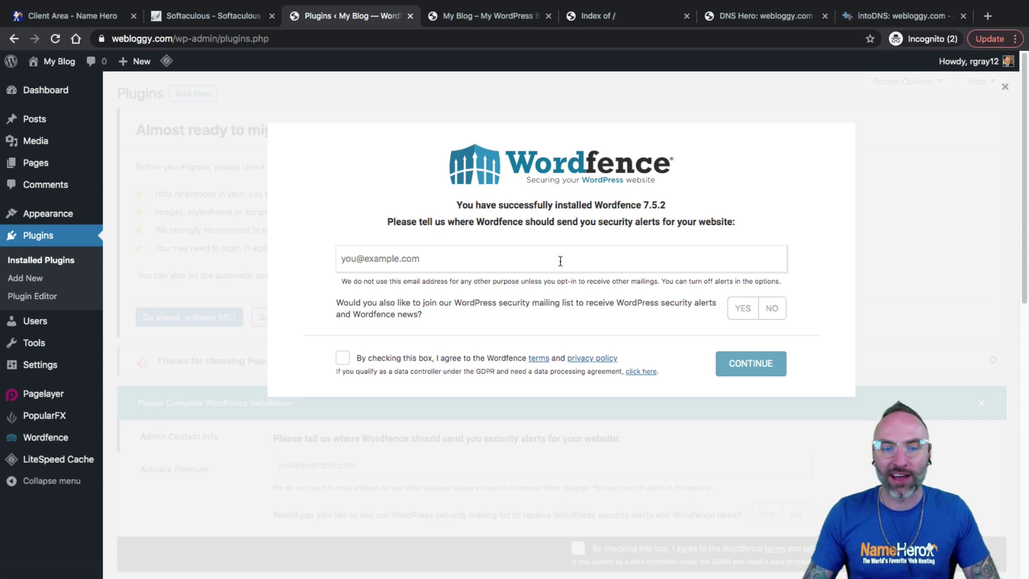
Enter the alert e-mail in Wordfence setup, choose NO for the mailing list, accept terms, and decline a premium key.
click(540, 255)
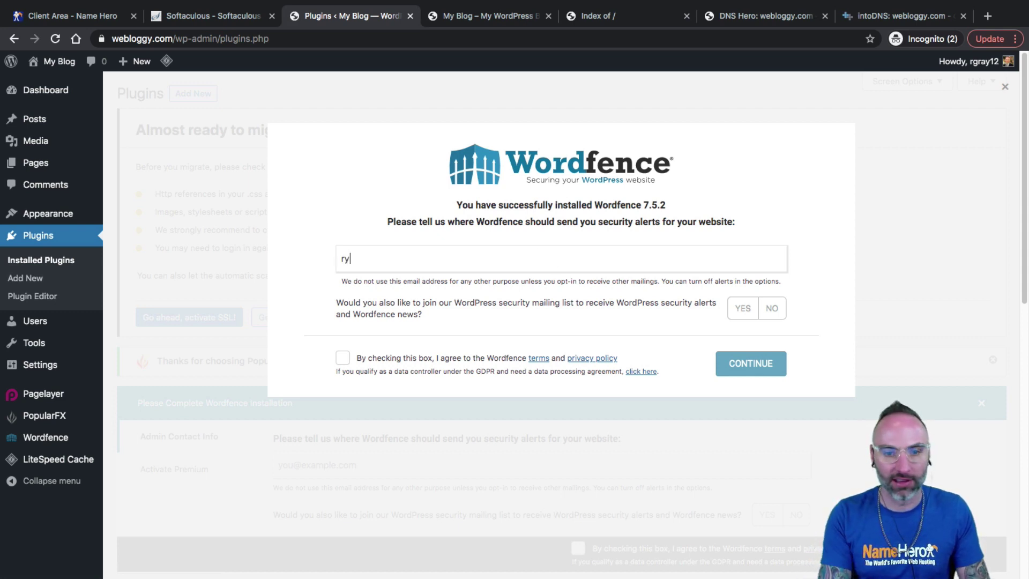
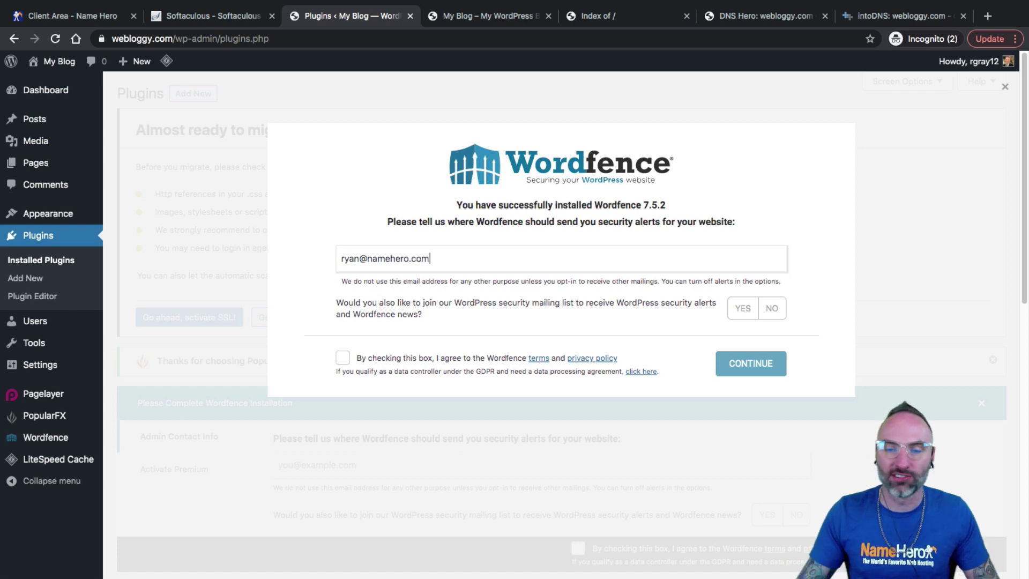
drag(496, 260, 329, 264)
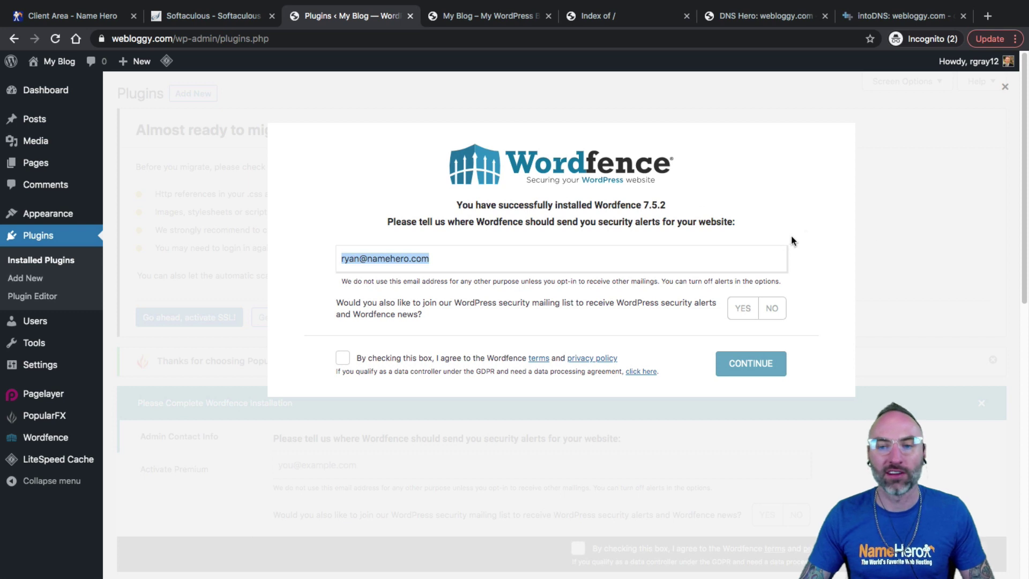
click(771, 309)
click(343, 357)
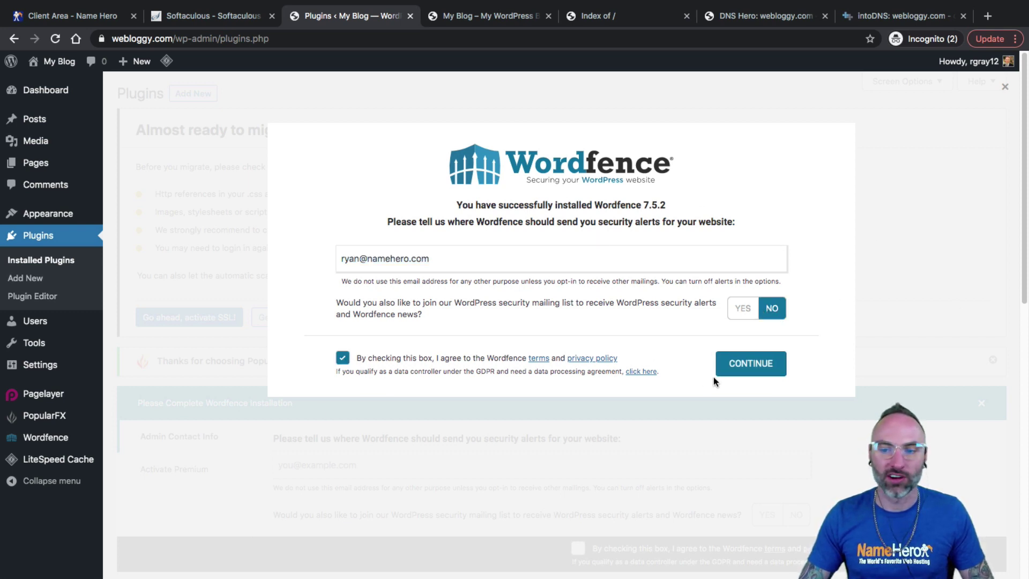
click(746, 360)
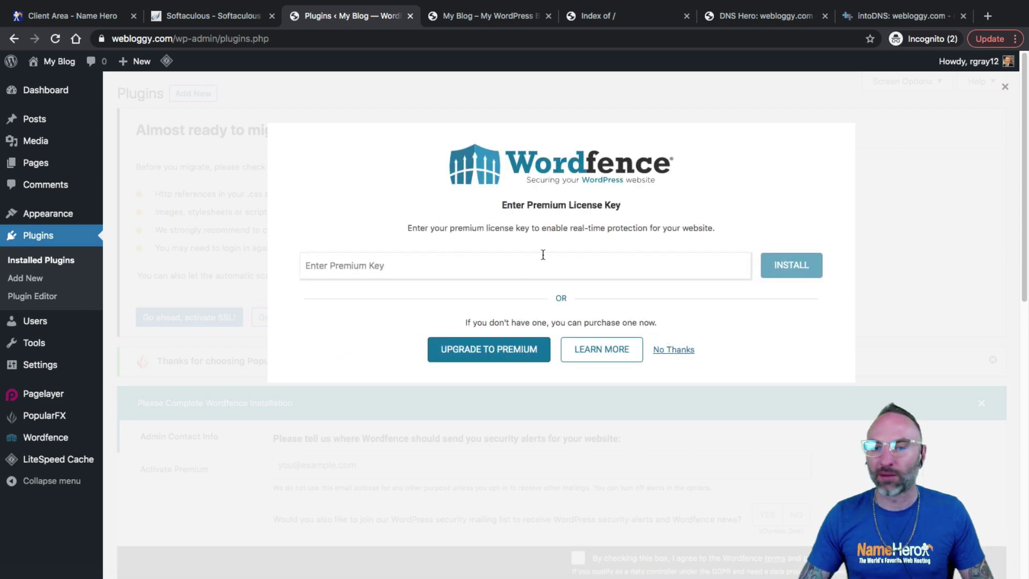
click(673, 349)
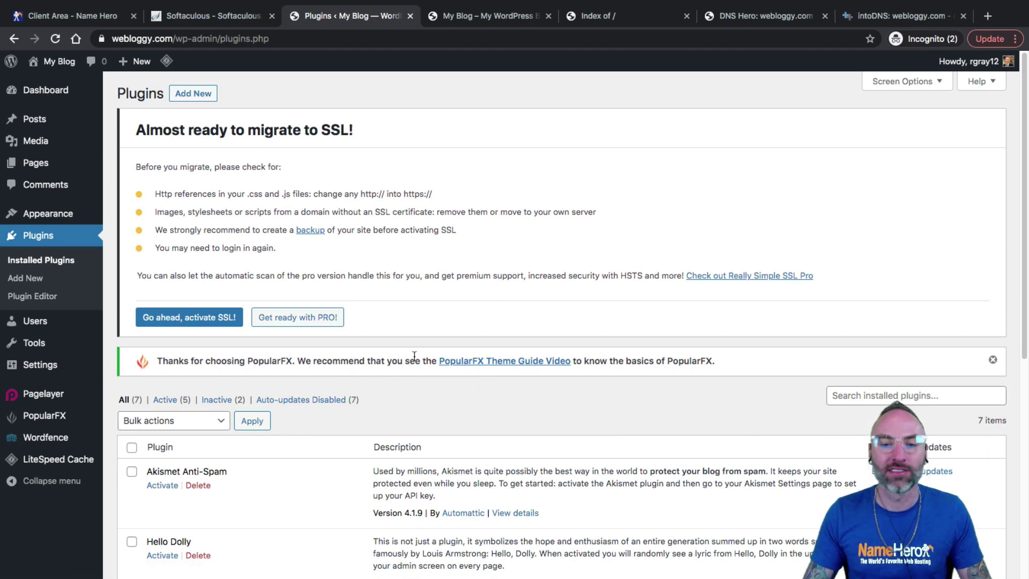
Choose 'Go ahead, activate SSL!' in the Really Simple SSL notice on the Plugins page.
scroll(399, 383, down, 3)
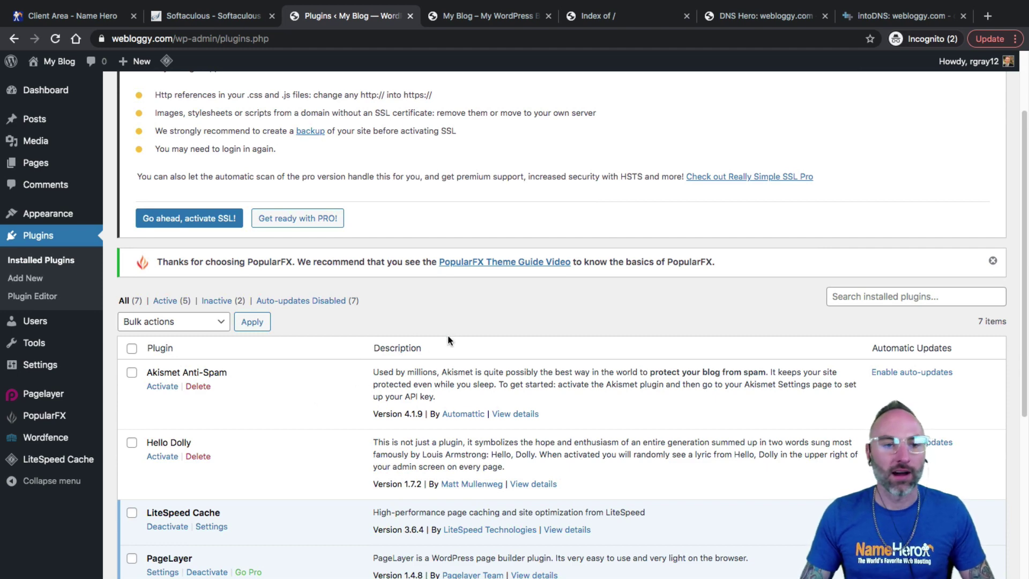
scroll(448, 337, up, 3)
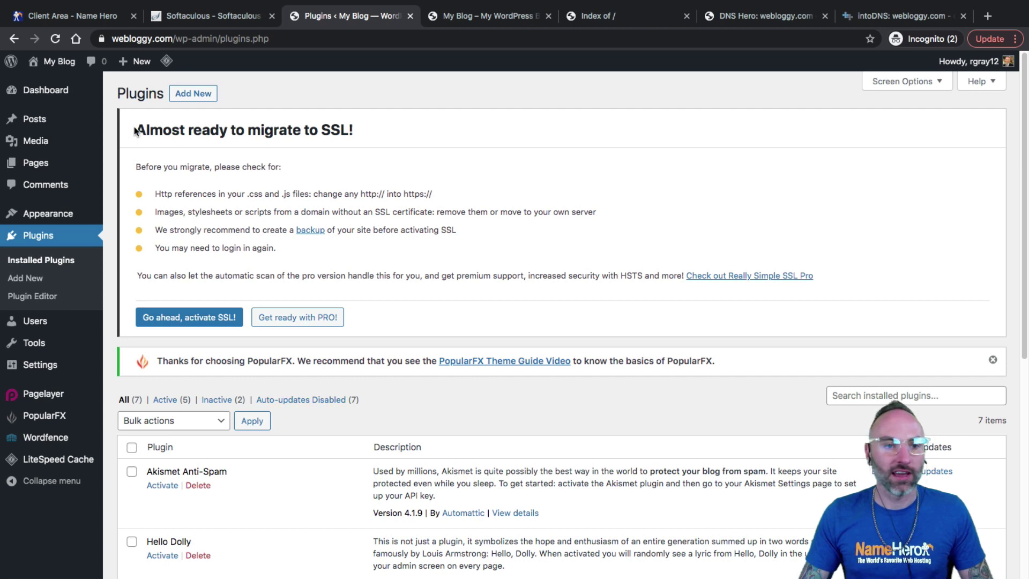
drag(136, 130, 359, 137)
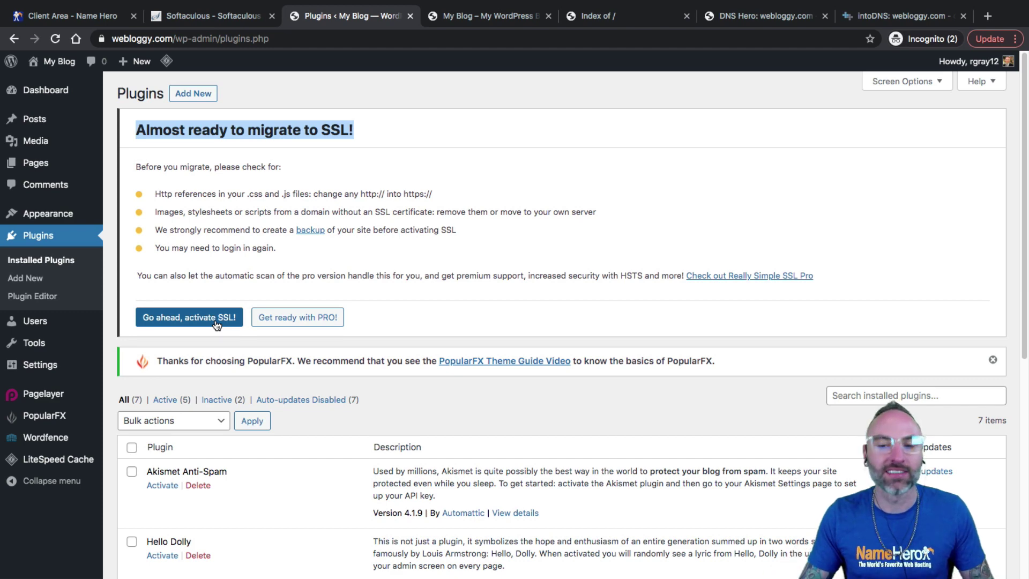
click(164, 317)
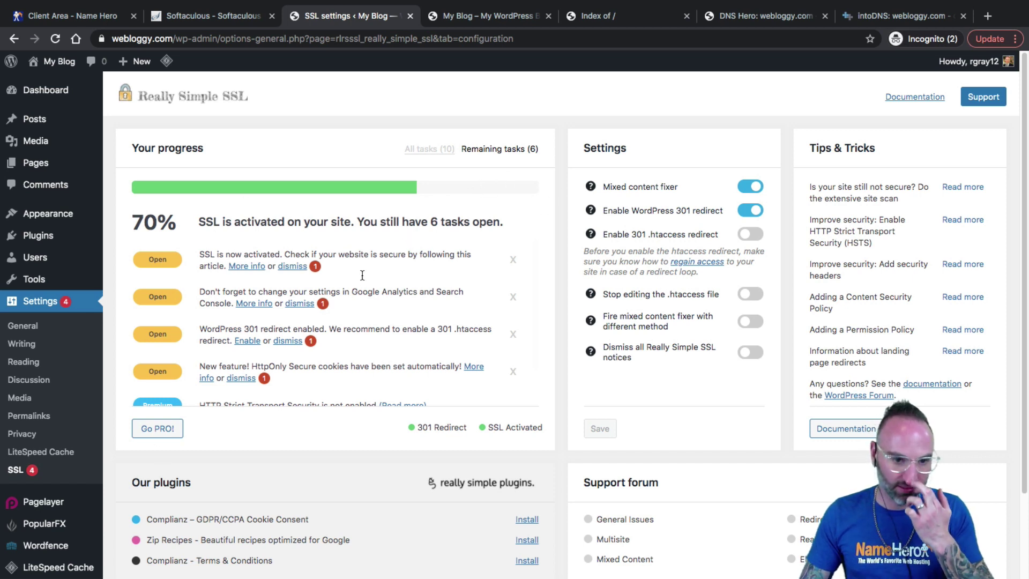
Review the Really Simple SSL settings, including the 301 .htaccess redirect option, then go to Settings > General.
drag(314, 256, 354, 264)
click(375, 251)
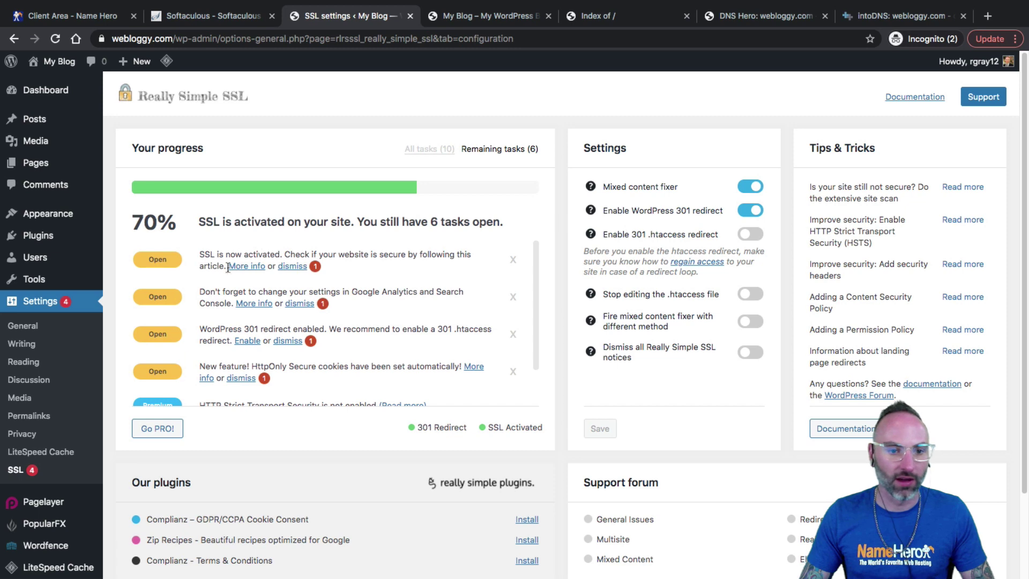
scroll(331, 270, down, 1)
scroll(335, 292, down, 2)
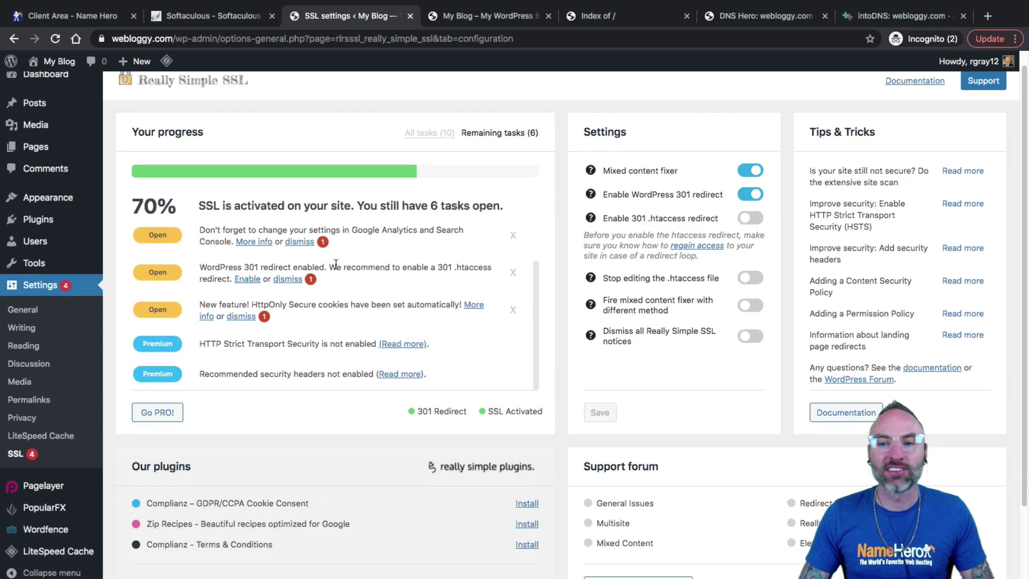
scroll(334, 258, up, 2)
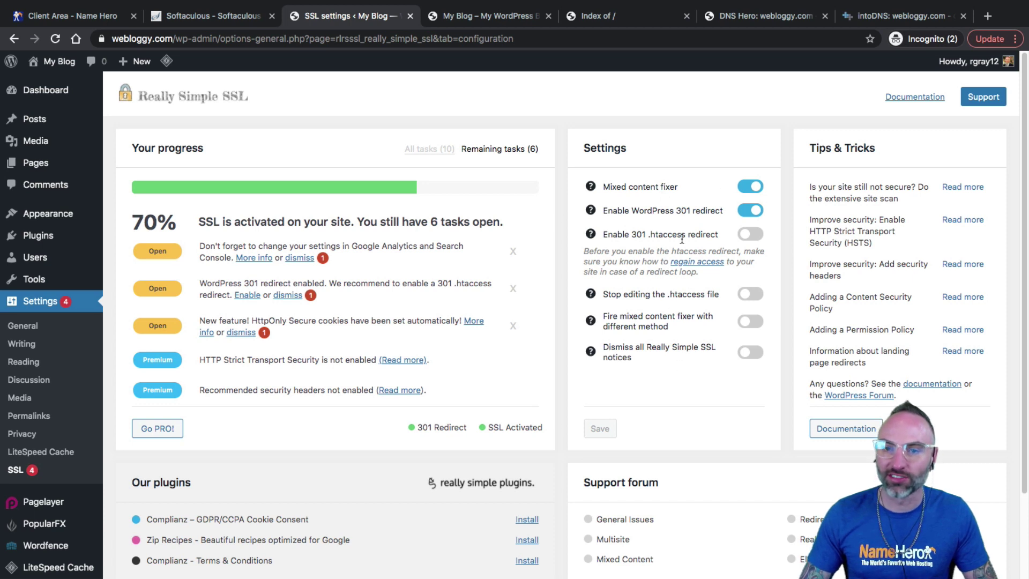
drag(630, 231, 693, 232)
drag(691, 231, 660, 230)
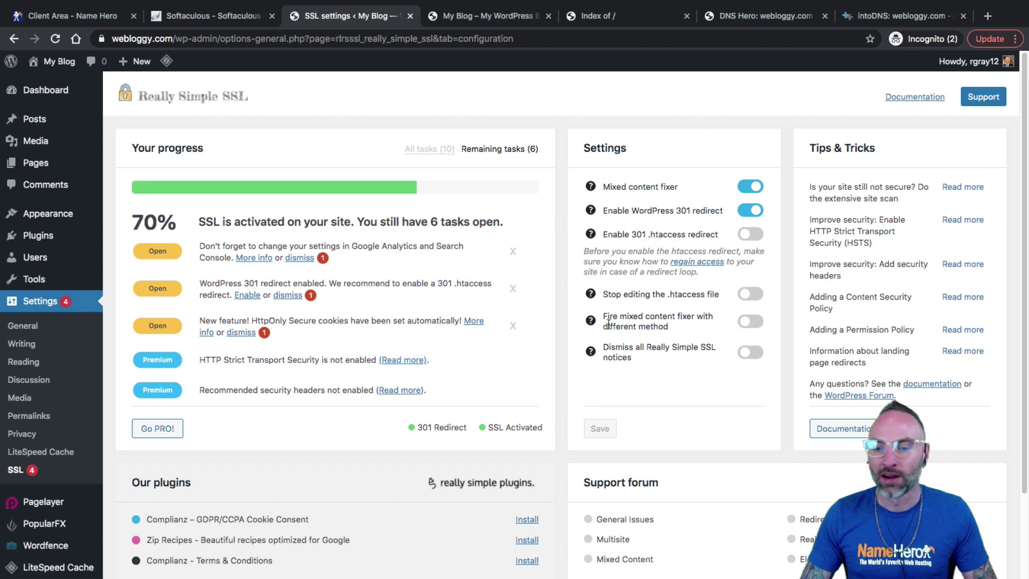
scroll(535, 303, down, 3)
scroll(535, 303, up, 3)
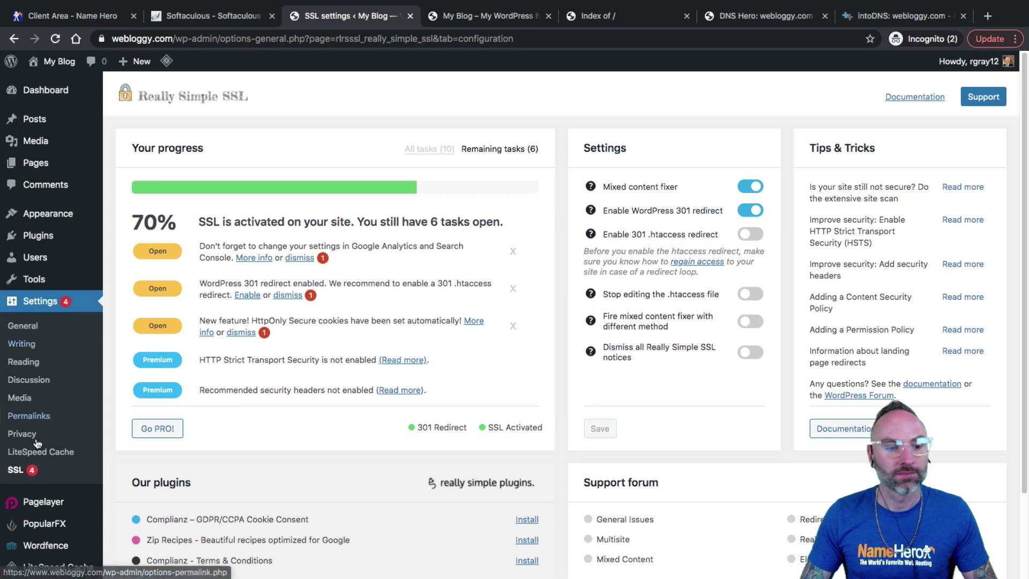
click(20, 329)
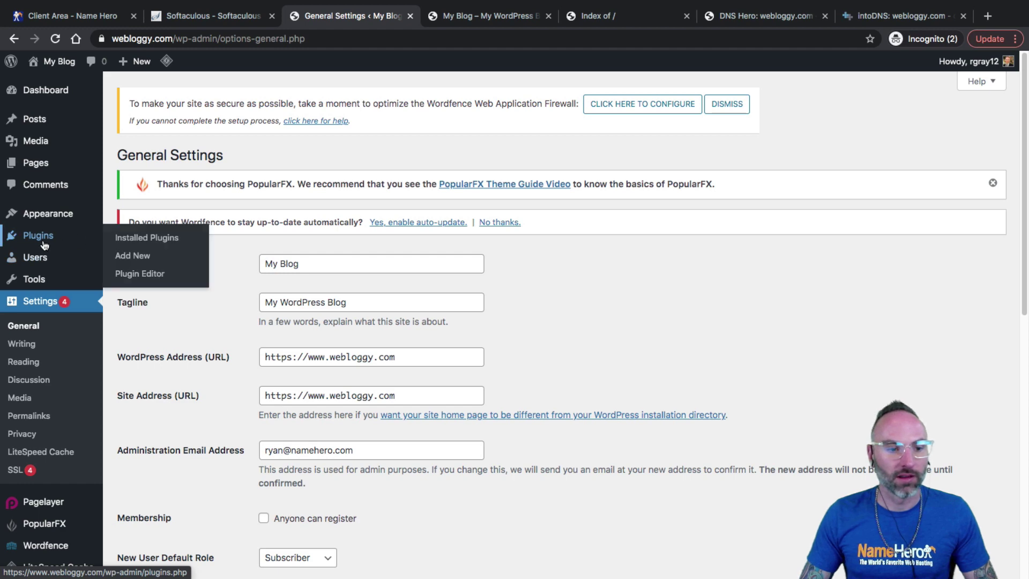
Open Installed Plugins and point out PopularFX Website Templates, PageLayer and Wordfence Security among the seven plugins.
click(64, 241)
scroll(236, 262, down, 5)
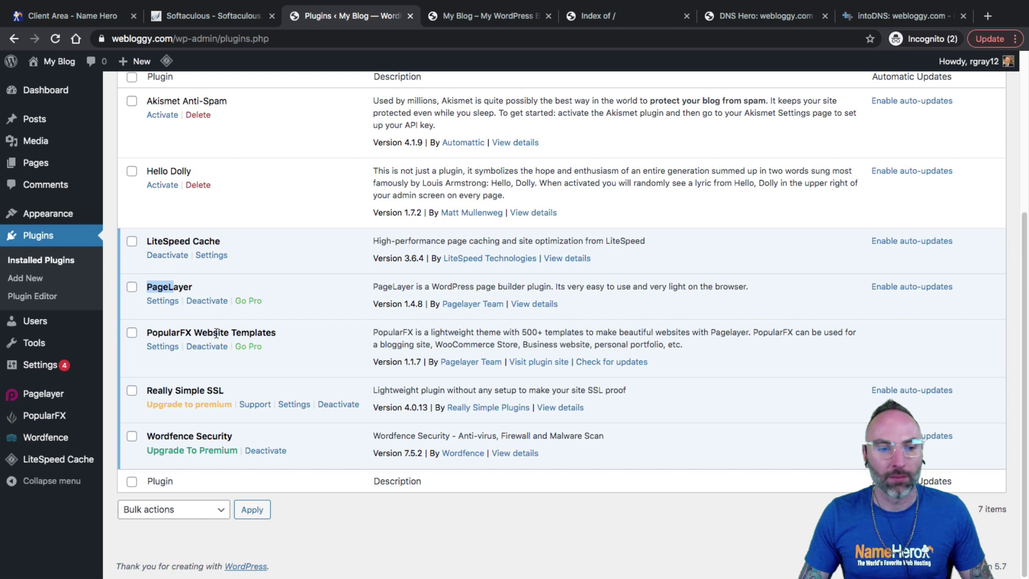
drag(219, 333, 163, 337)
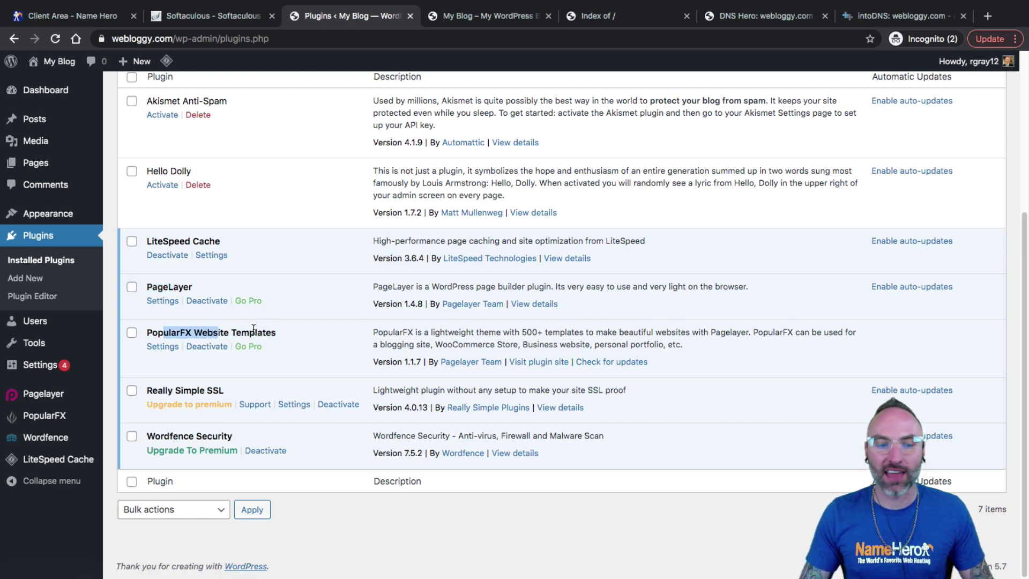
drag(262, 335, 229, 328)
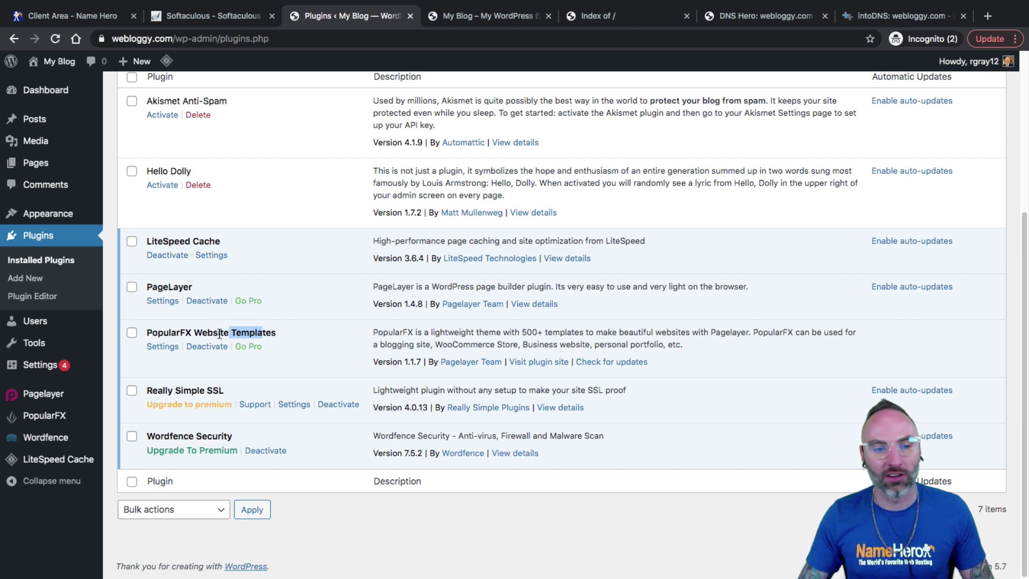
drag(169, 287, 173, 287)
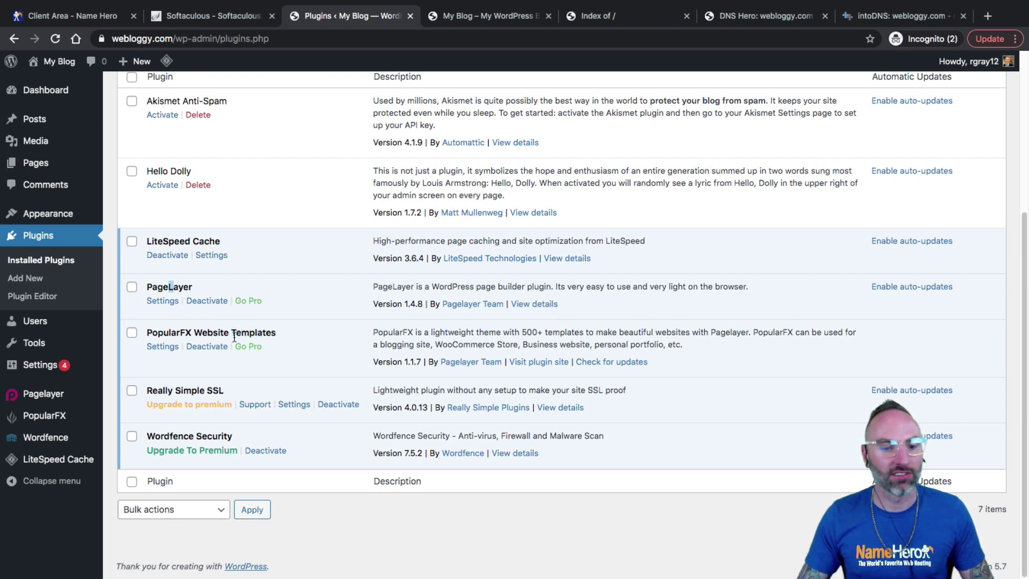
drag(234, 336, 203, 333)
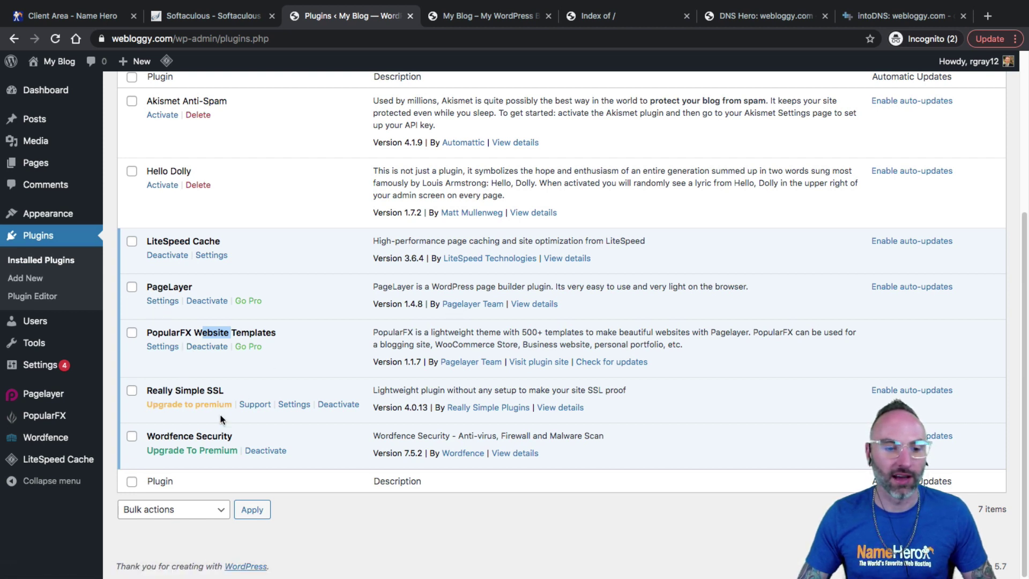
drag(196, 437, 229, 439)
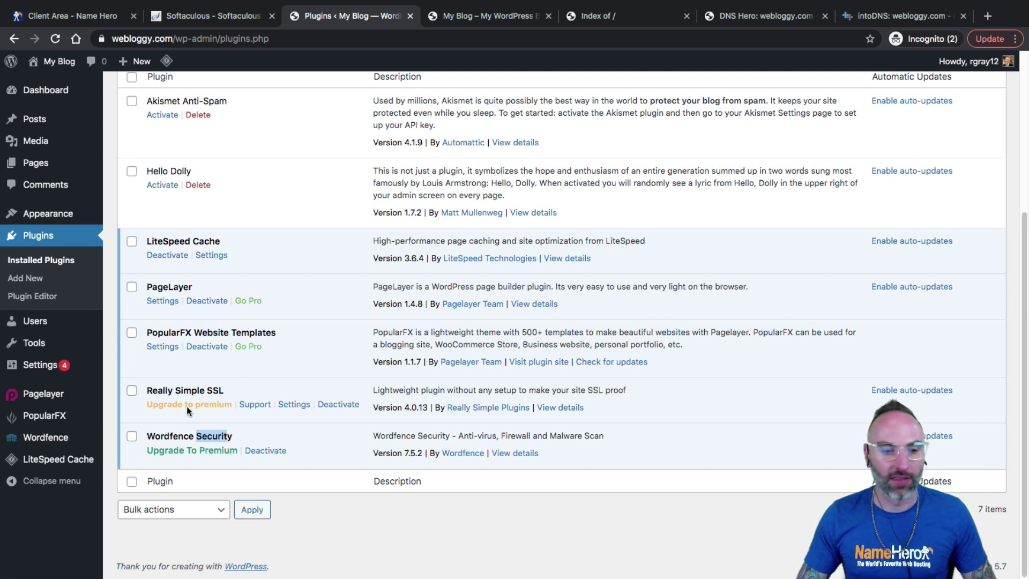
mouse_move(69, 438)
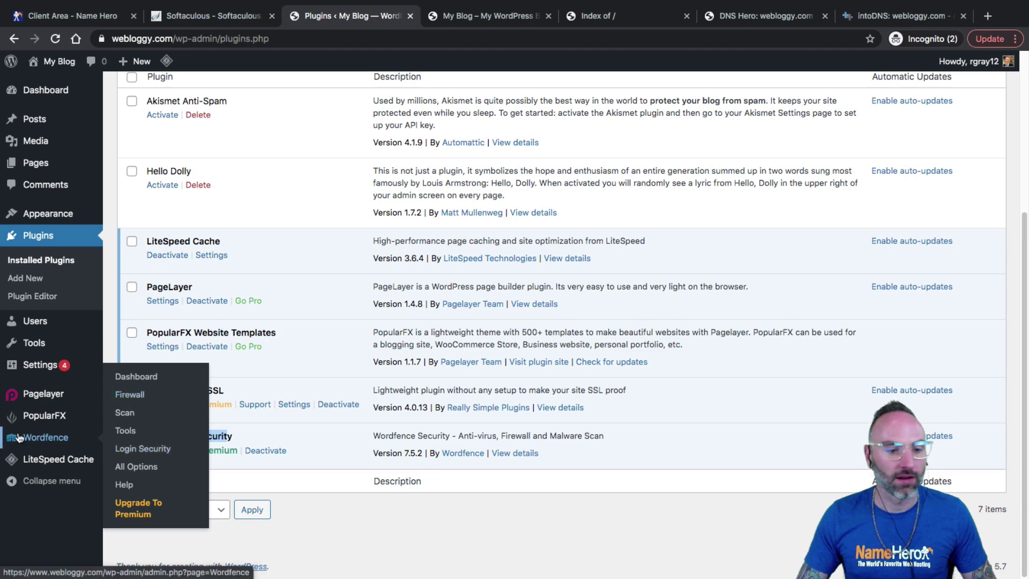
In Wordfence Login Security, dismiss the 2FA intro and activate 2FA with the authenticator app's code.
click(140, 448)
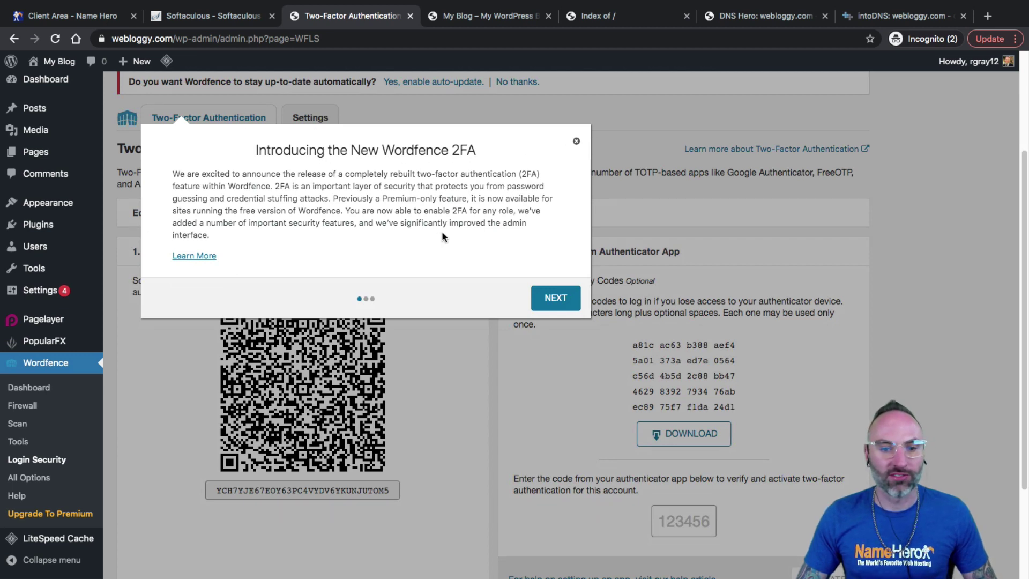
click(576, 141)
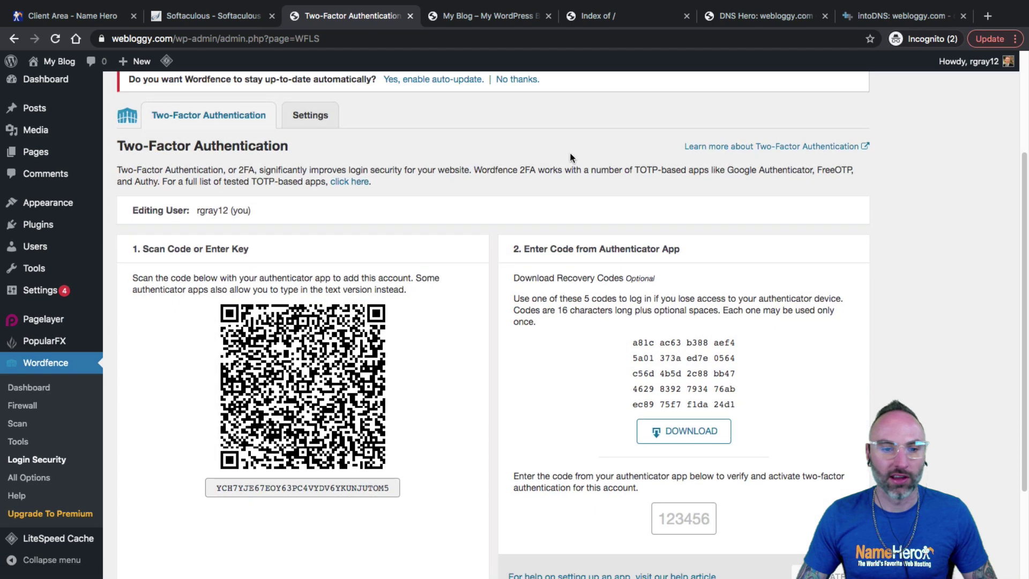
scroll(570, 157, down, 2)
scroll(518, 141, down, 1)
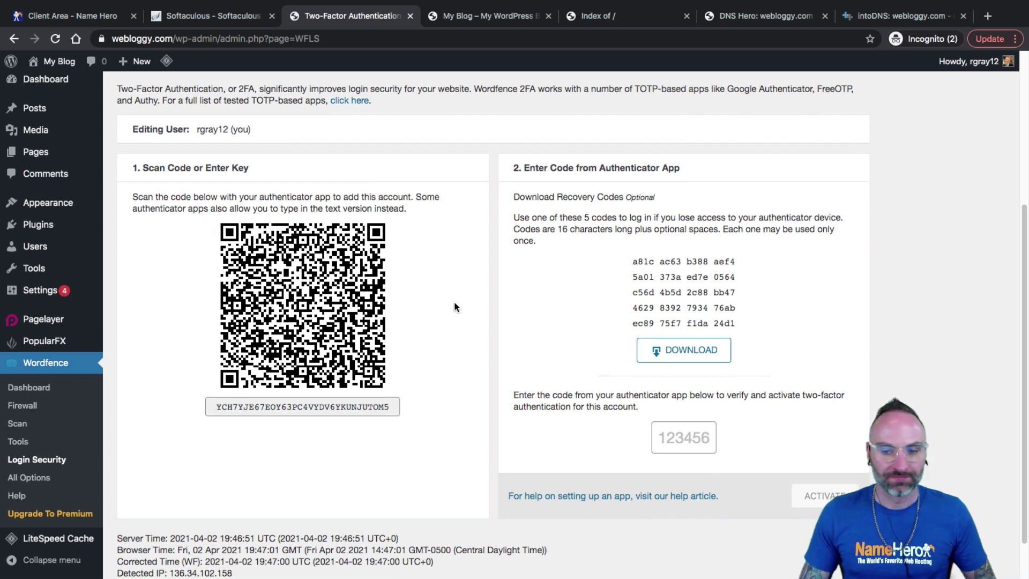
scroll(454, 302, down, 2)
click(682, 390)
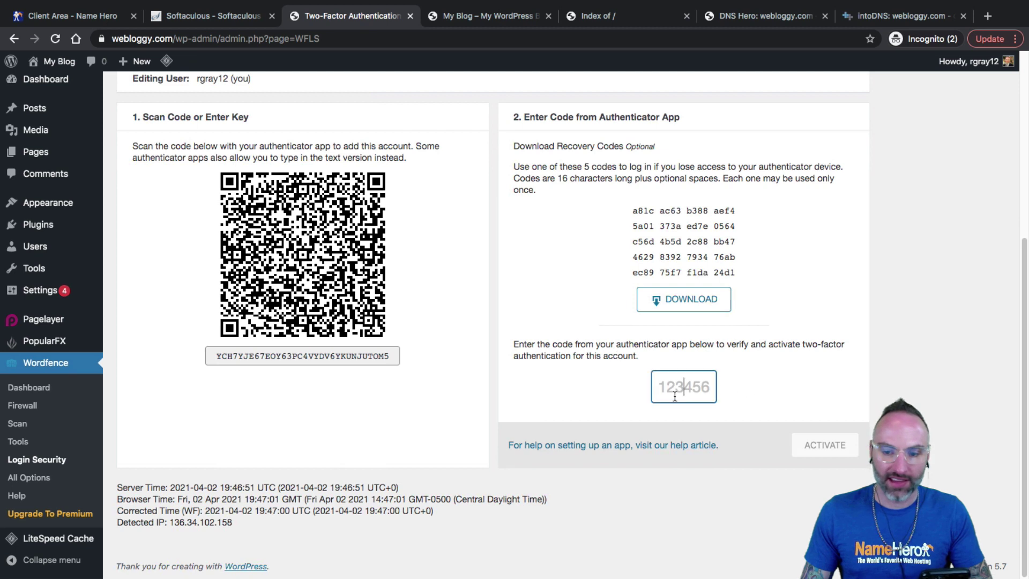
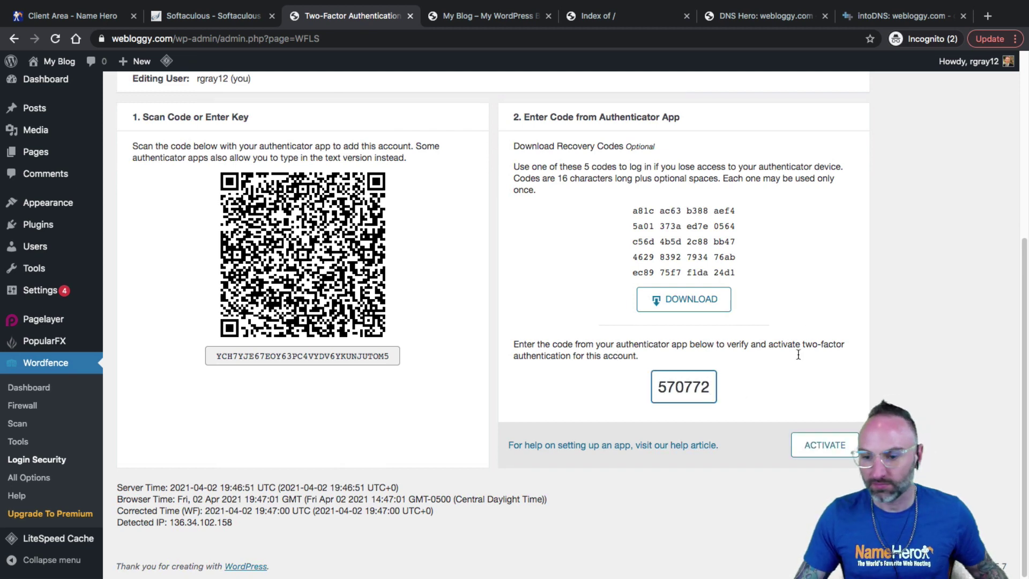
click(828, 444)
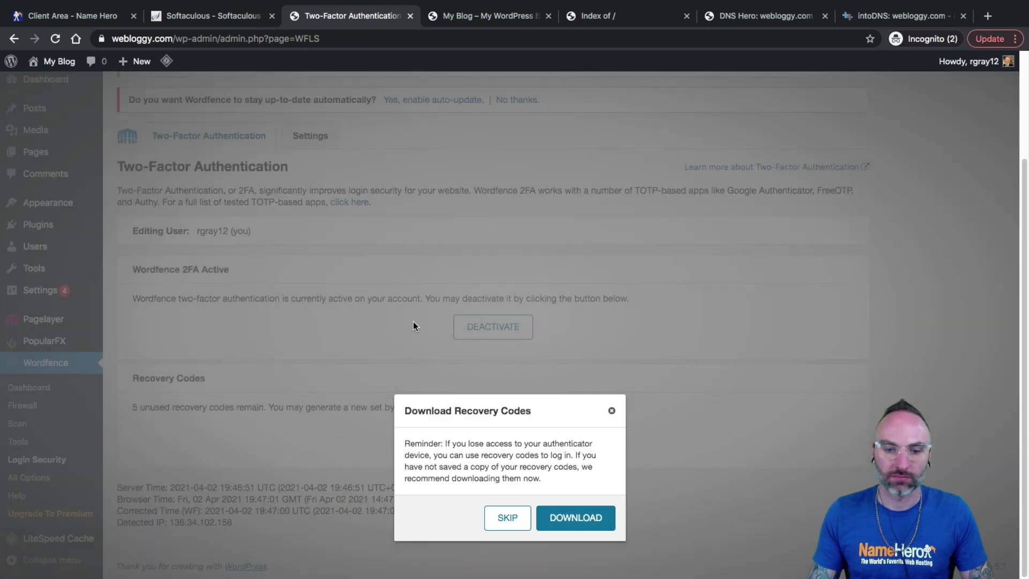
Download the Wordfence recovery codes as a .txt file and return to the top of the page.
drag(402, 410, 454, 411)
click(545, 412)
click(413, 415)
click(457, 456)
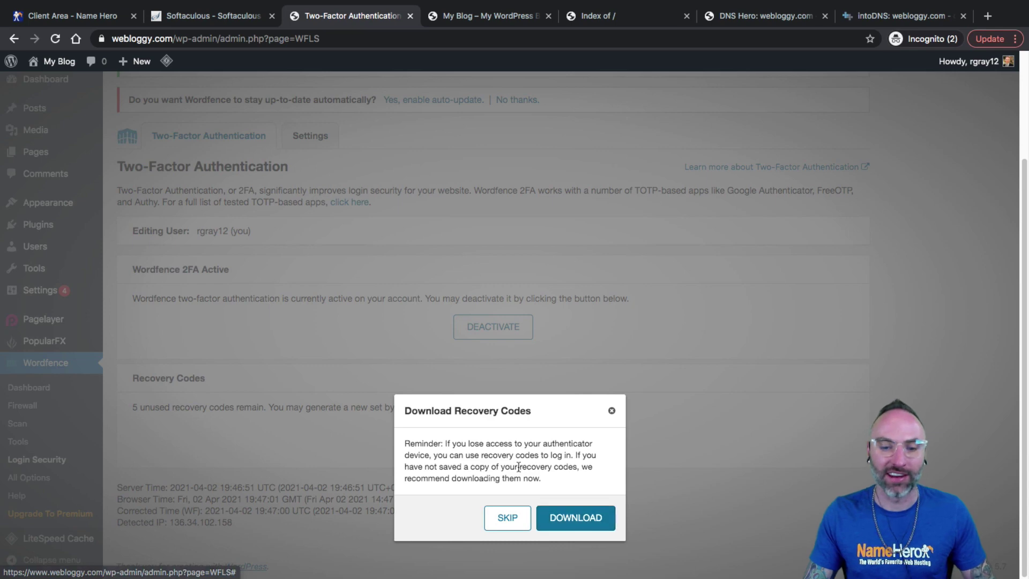
click(571, 525)
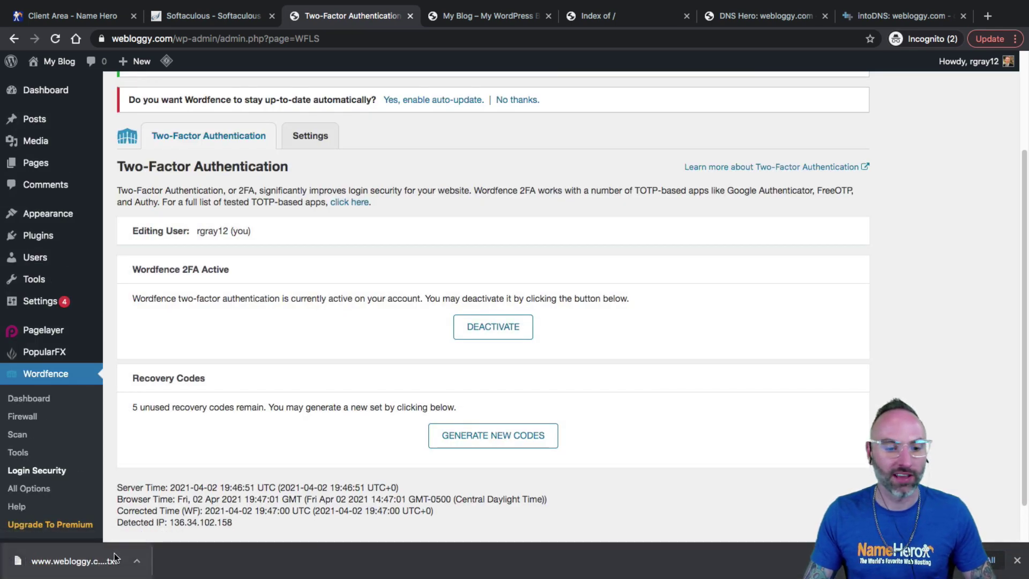
scroll(468, 388, up, 5)
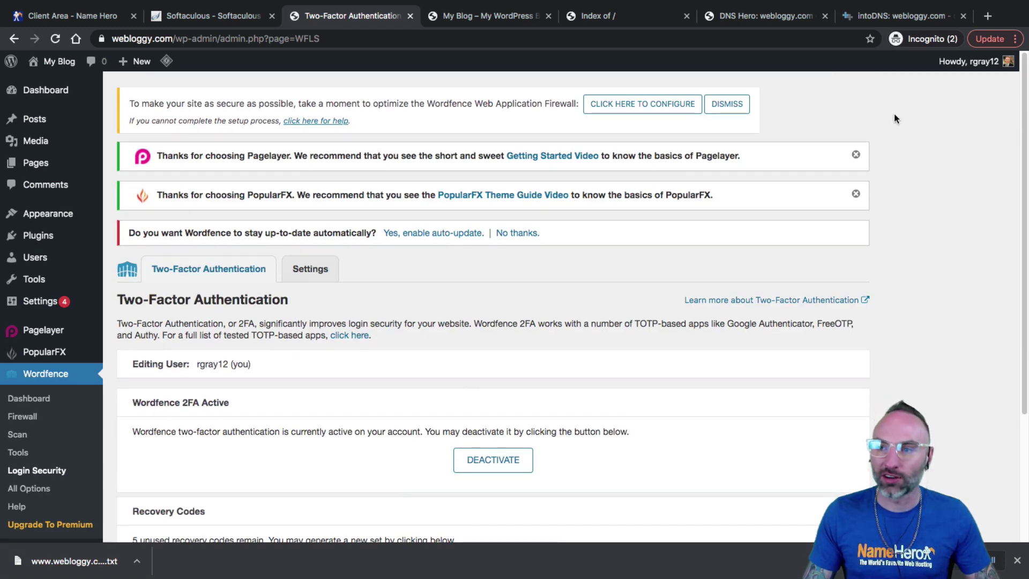
Log out of the WordPress admin and enter the admin username on the login page.
mouse_move(969, 61)
click(927, 125)
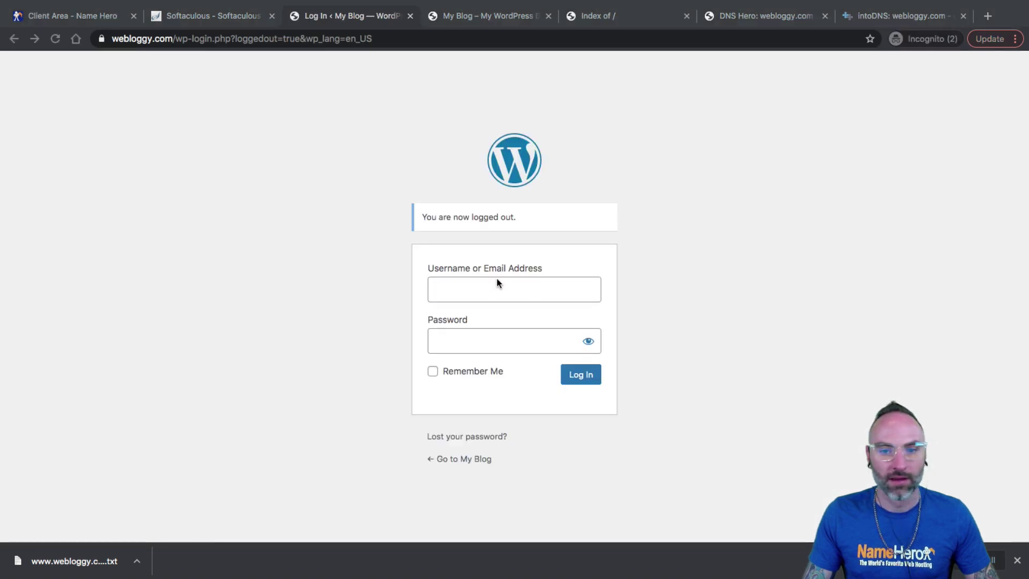
click(497, 281)
text(rgray12)
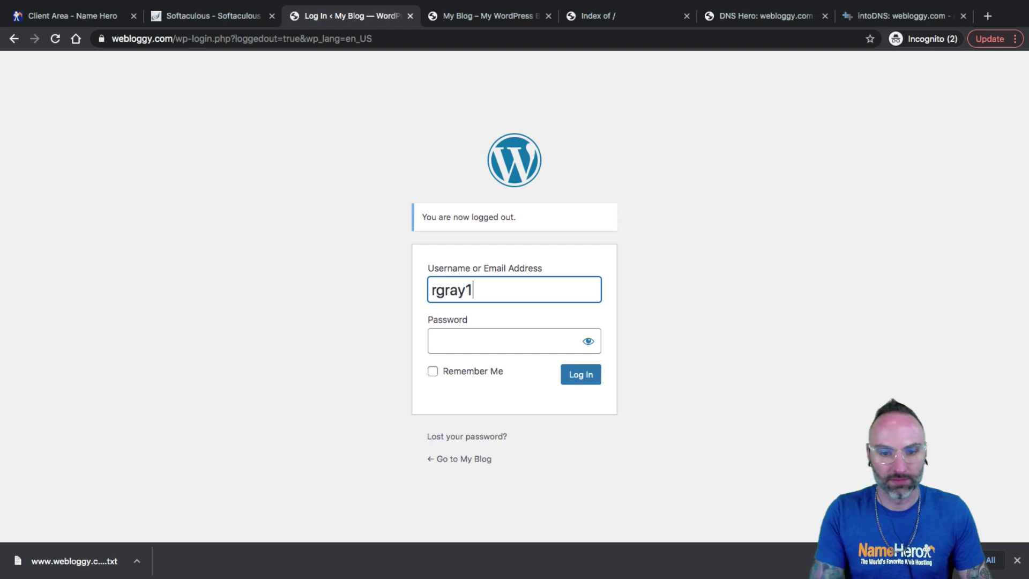
key(Tab)
Paste the saved password, log in, and submit the authenticator's 2FA code.
right_click(529, 335)
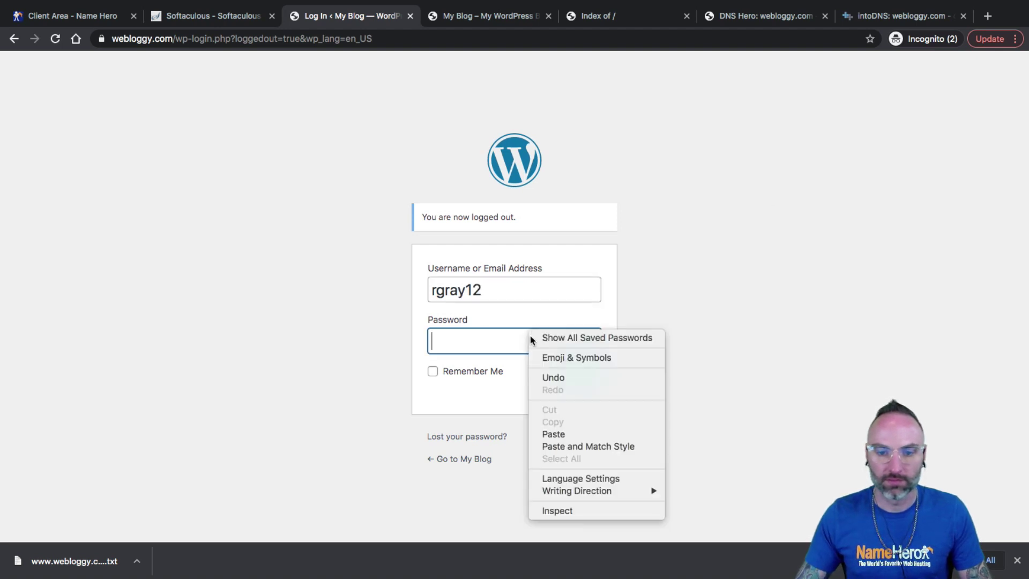
click(558, 431)
click(581, 333)
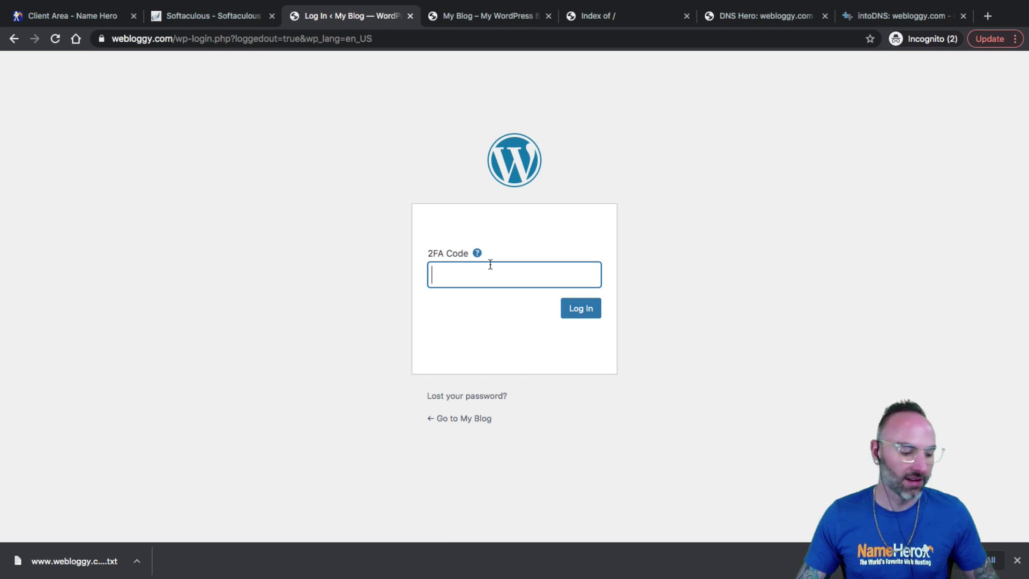
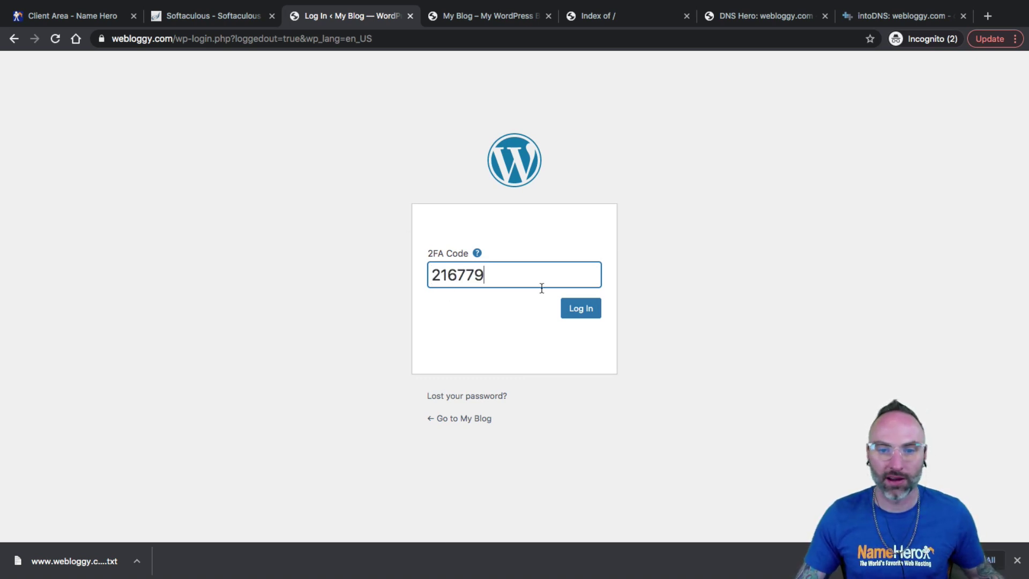
click(587, 308)
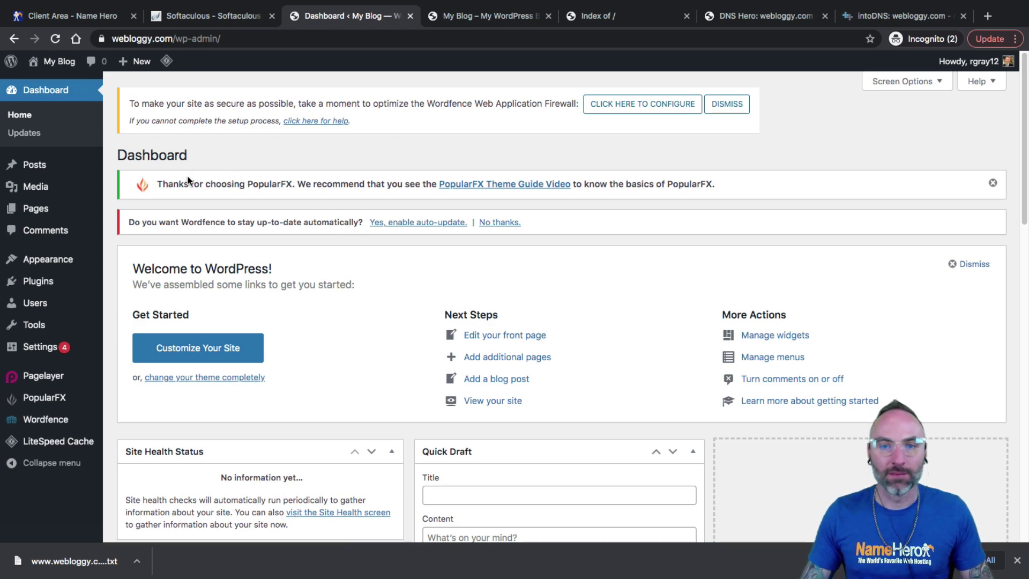
click(453, 17)
scroll(466, 303, down, 15)
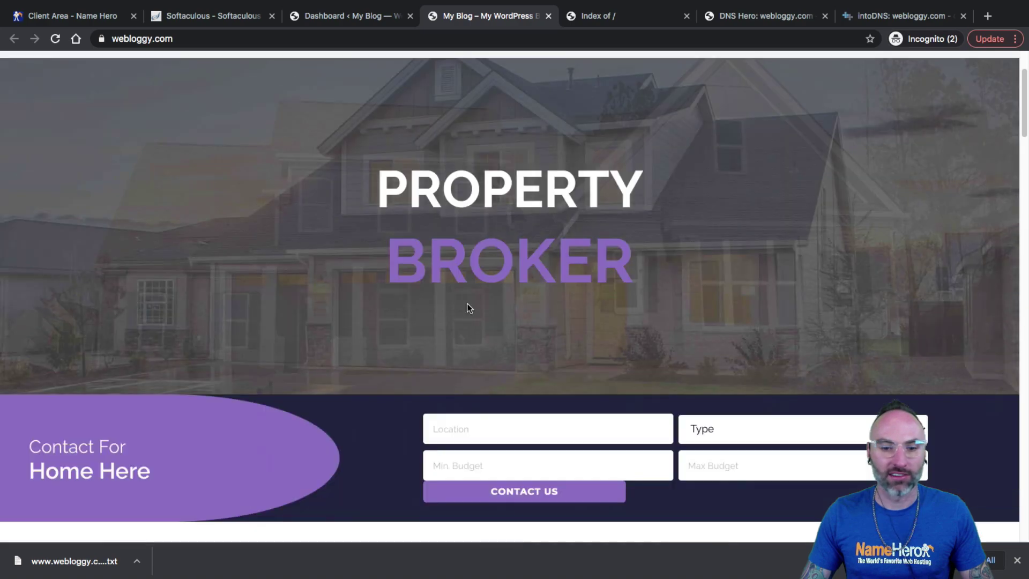
scroll(462, 300, up, 15)
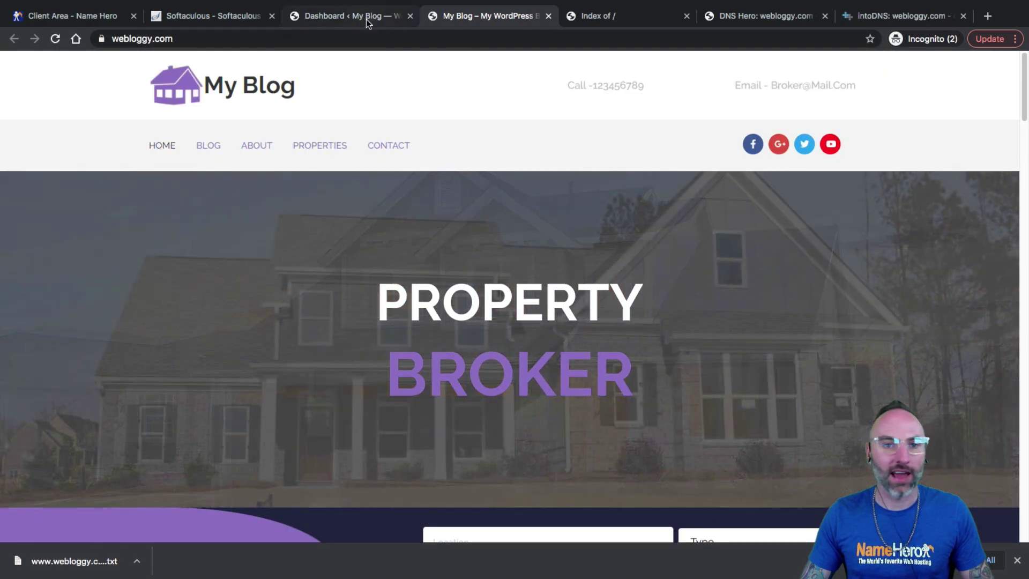
click(366, 18)
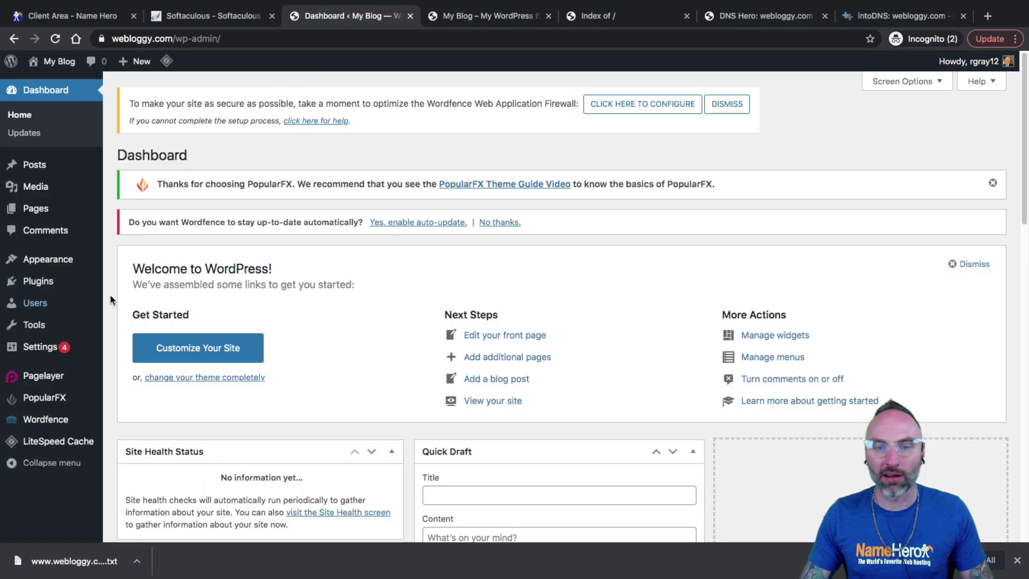